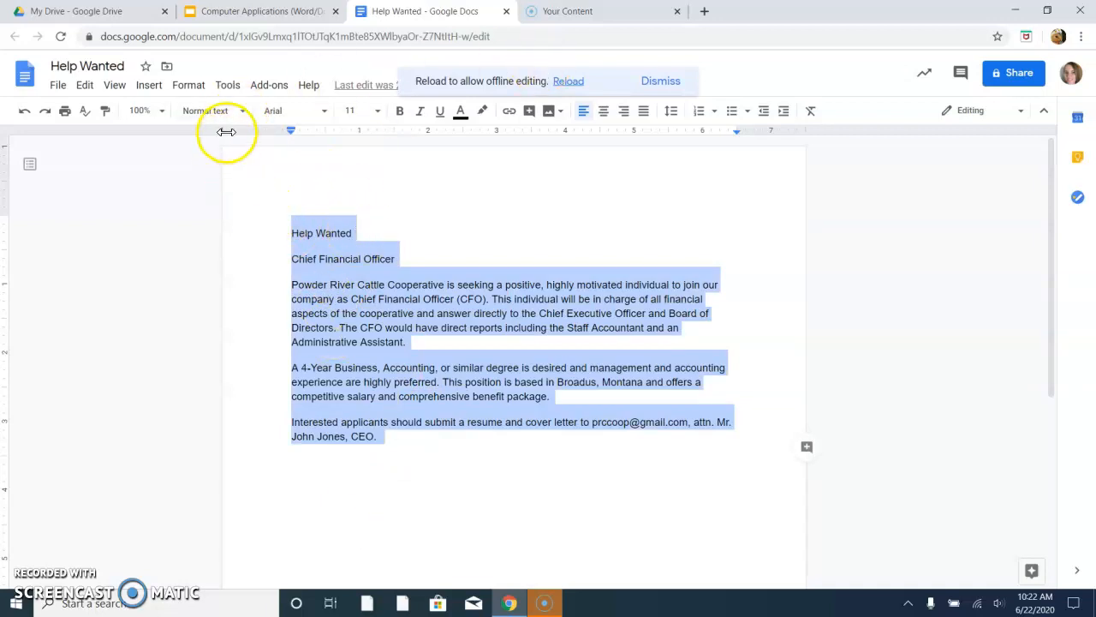
# - Try Times New Roman and Lobster as the font for the entire document text
pyautogui.click(324, 112)
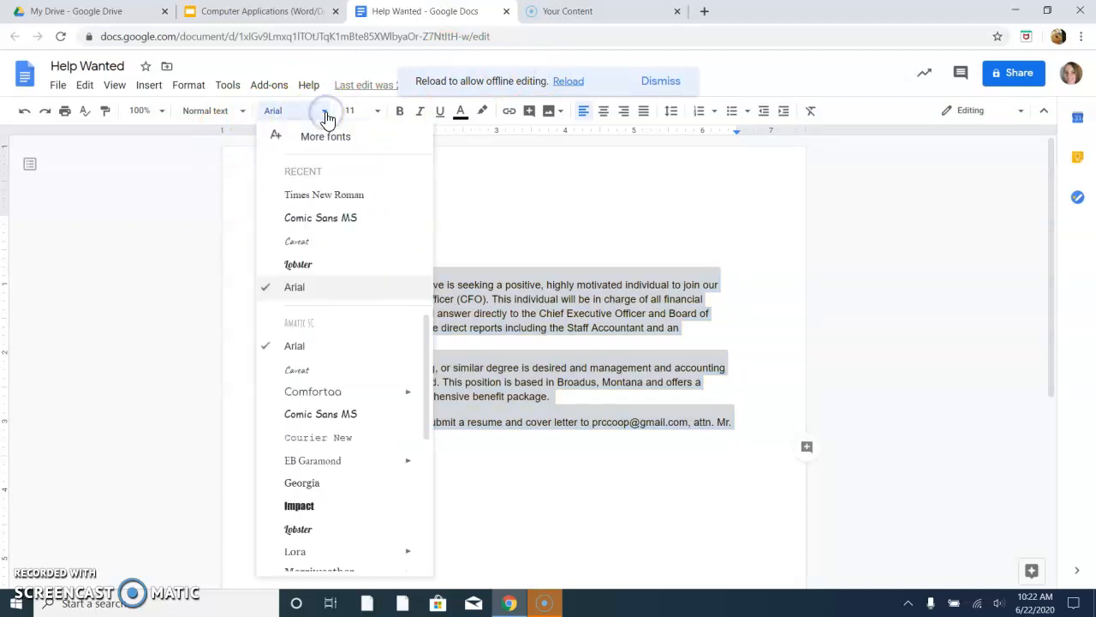
pyautogui.click(343, 197)
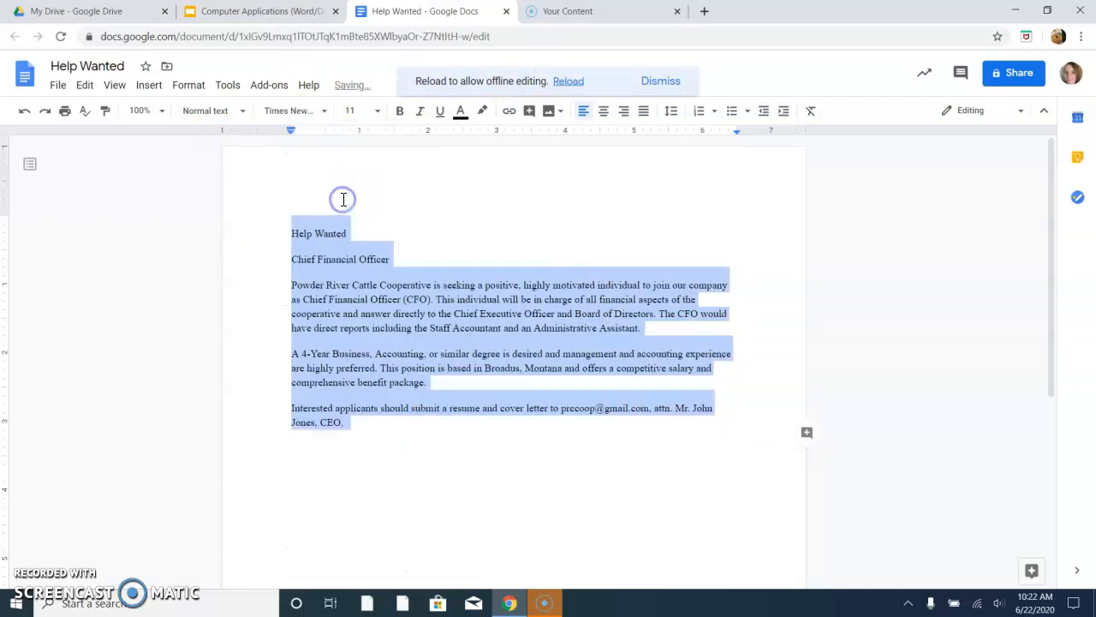
pyautogui.click(326, 112)
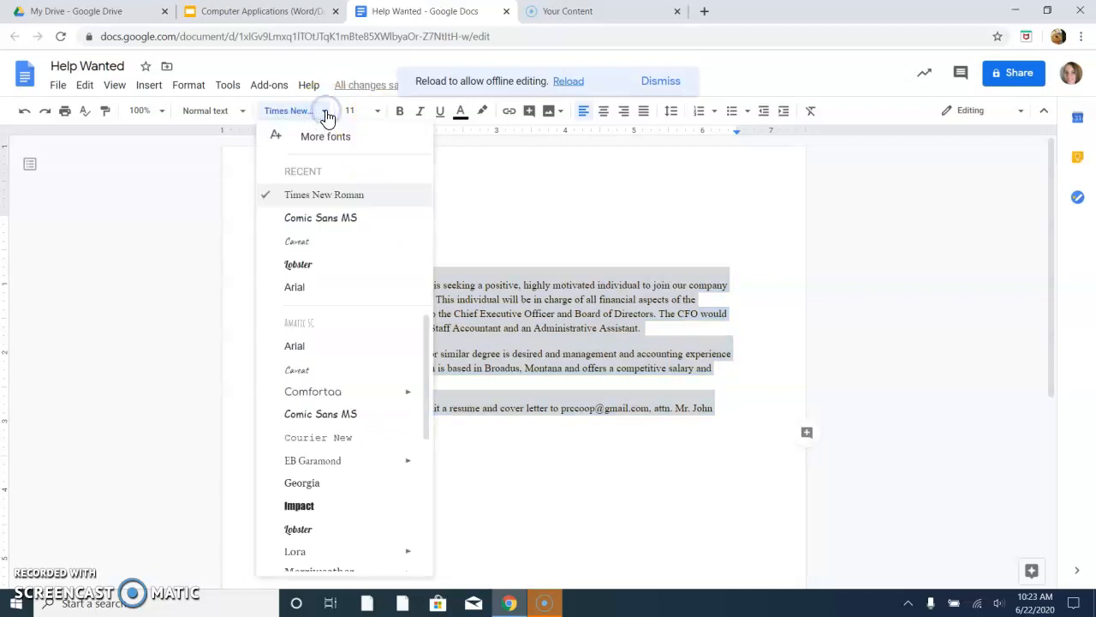
pyautogui.click(334, 264)
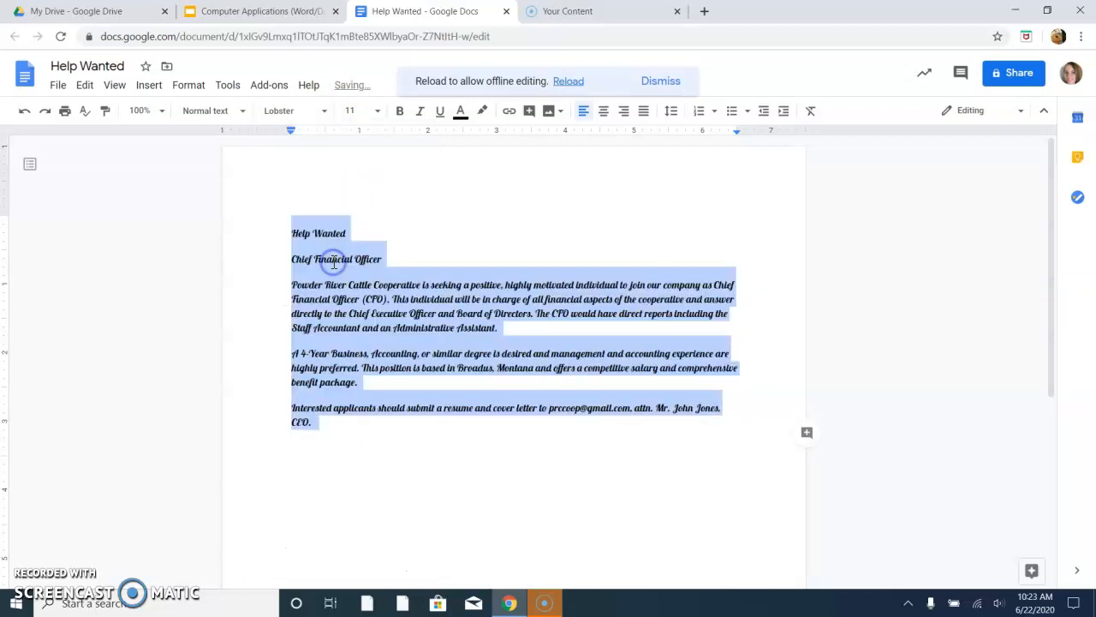
# - Set the font of the entire document text to Comic Sans MS and deselect the text
pyautogui.click(324, 112)
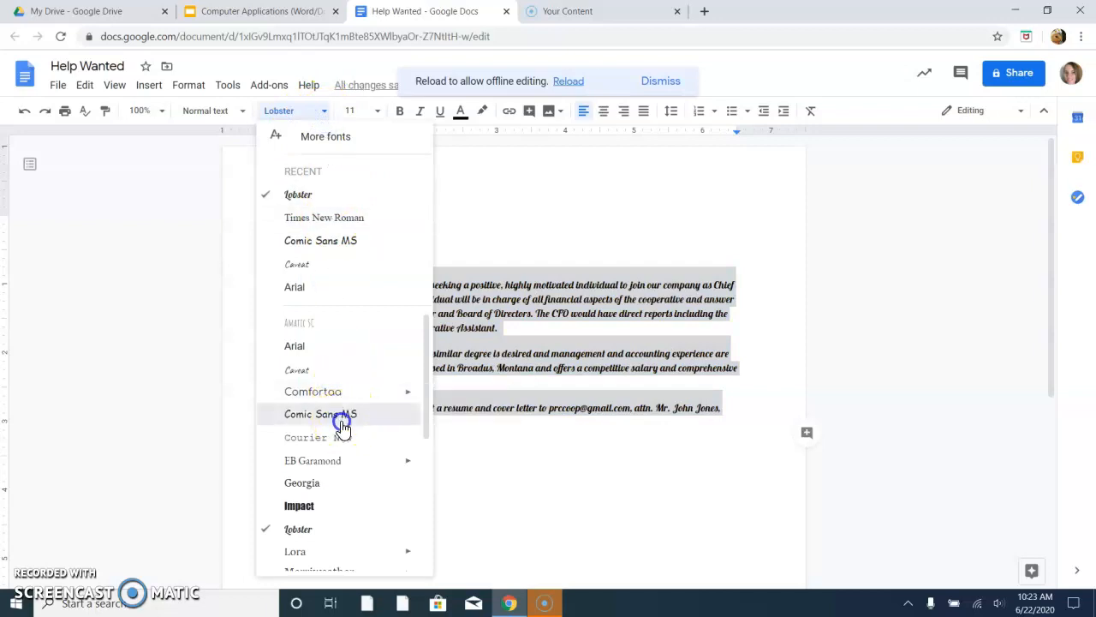
pyautogui.click(341, 416)
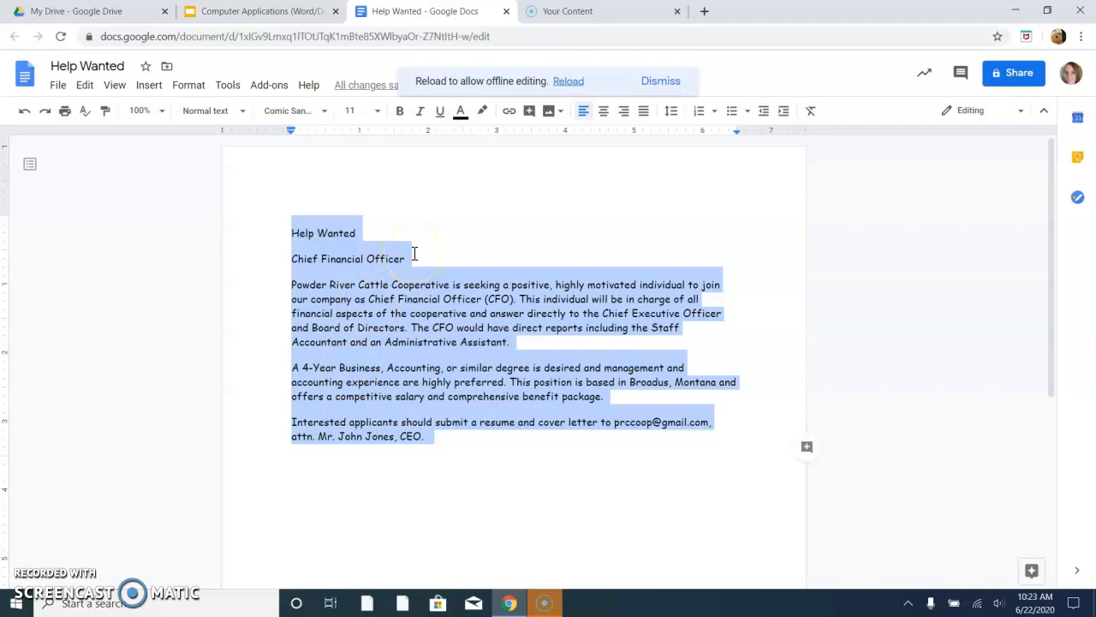
pyautogui.click(386, 233)
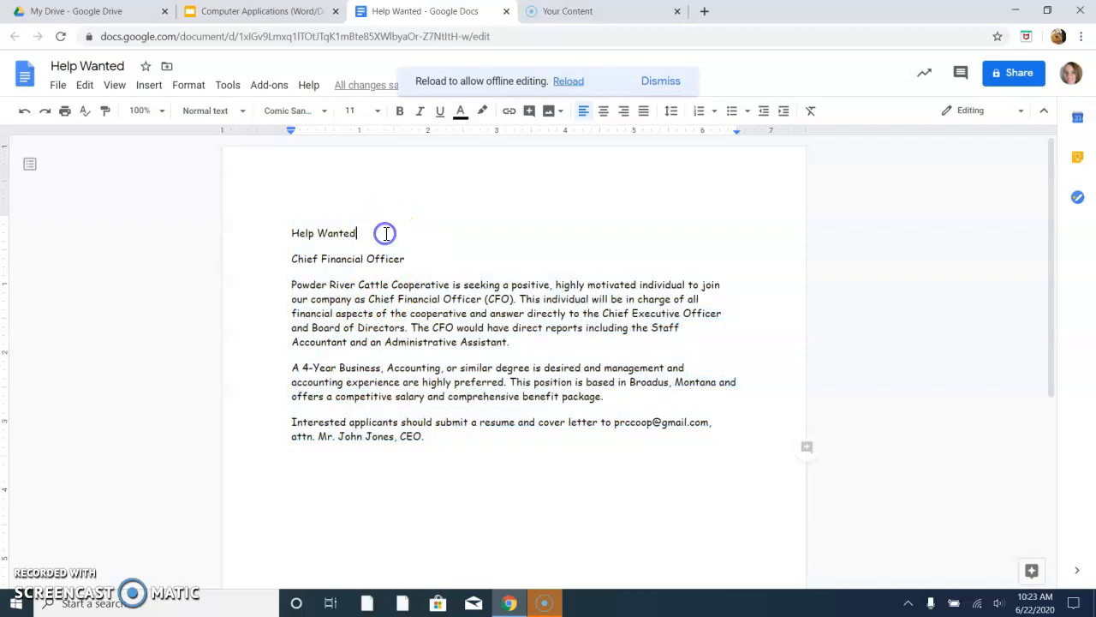
# - Enlarge the "Help Wanted" heading to font size 48 and colour it red
pyautogui.rightClick(270, 225)
pyautogui.rightClick(360, 172)
pyautogui.moveTo(290, 230); pyautogui.dragTo(365, 233)
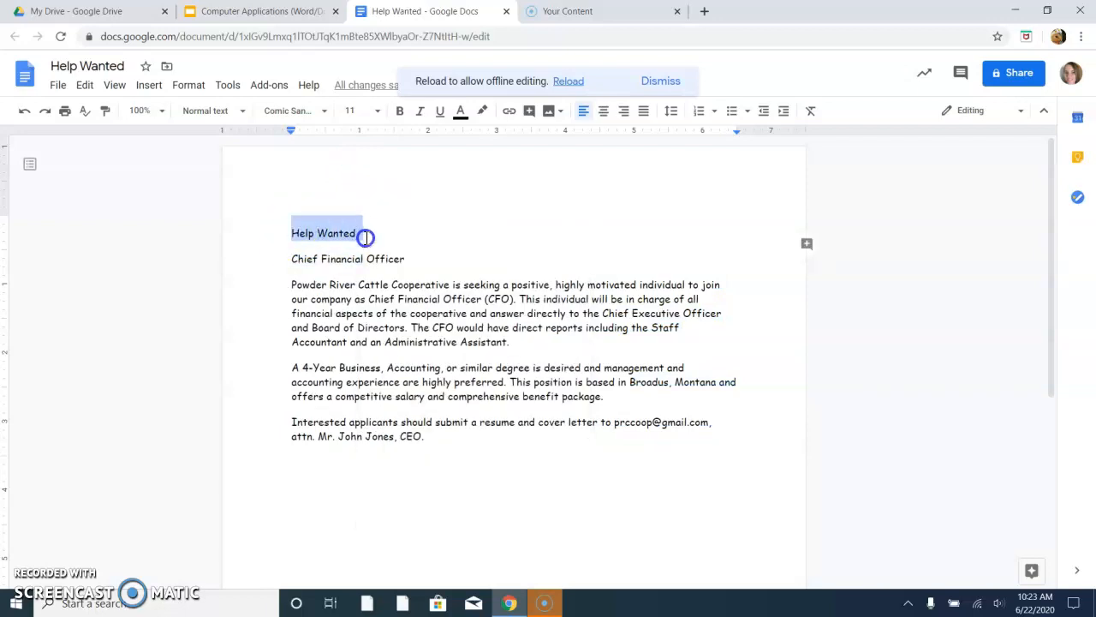
pyautogui.click(379, 112)
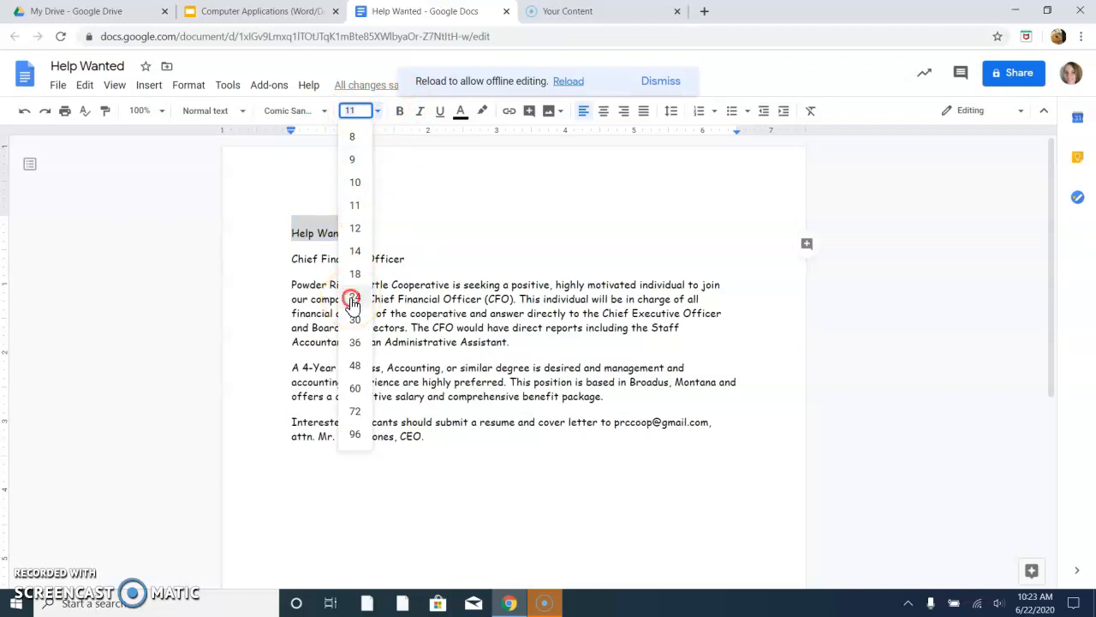
pyautogui.click(354, 297)
pyautogui.click(377, 112)
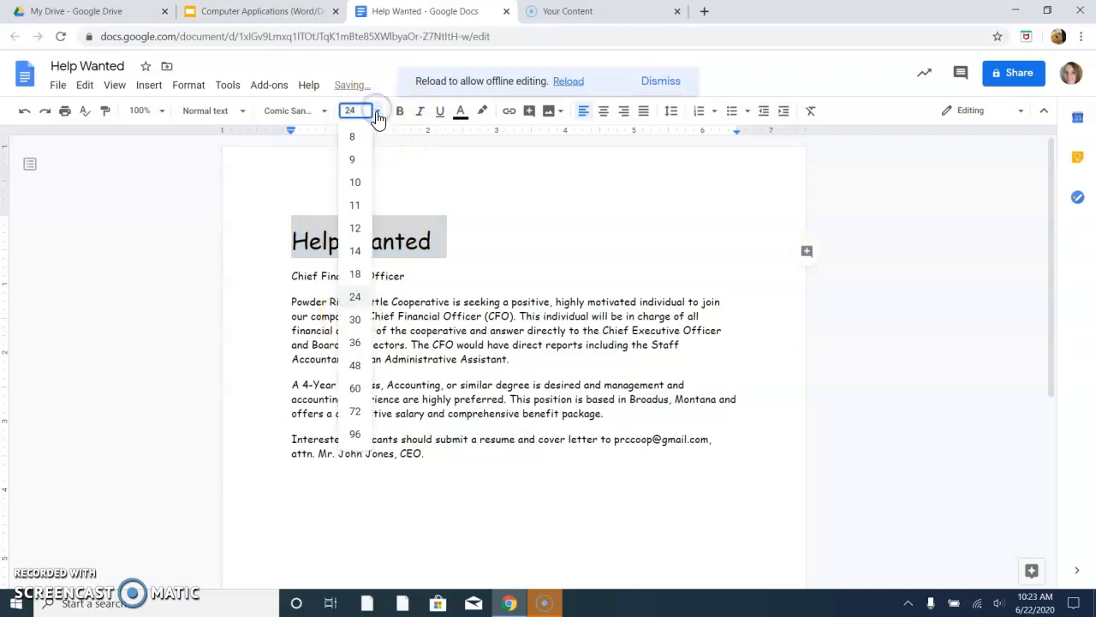
pyautogui.click(352, 363)
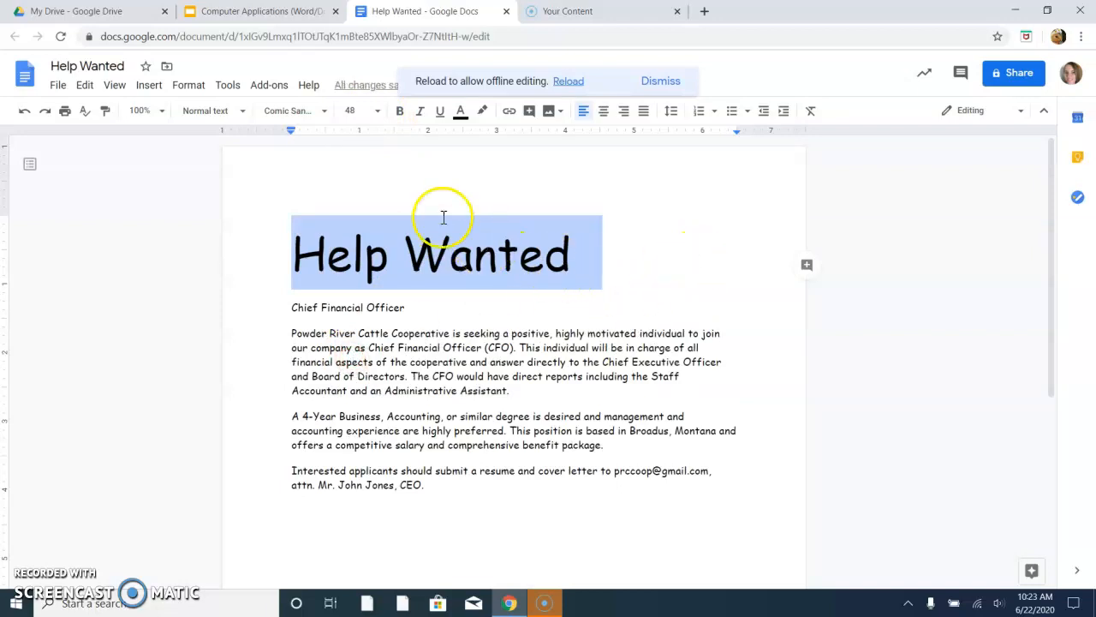
pyautogui.click(461, 112)
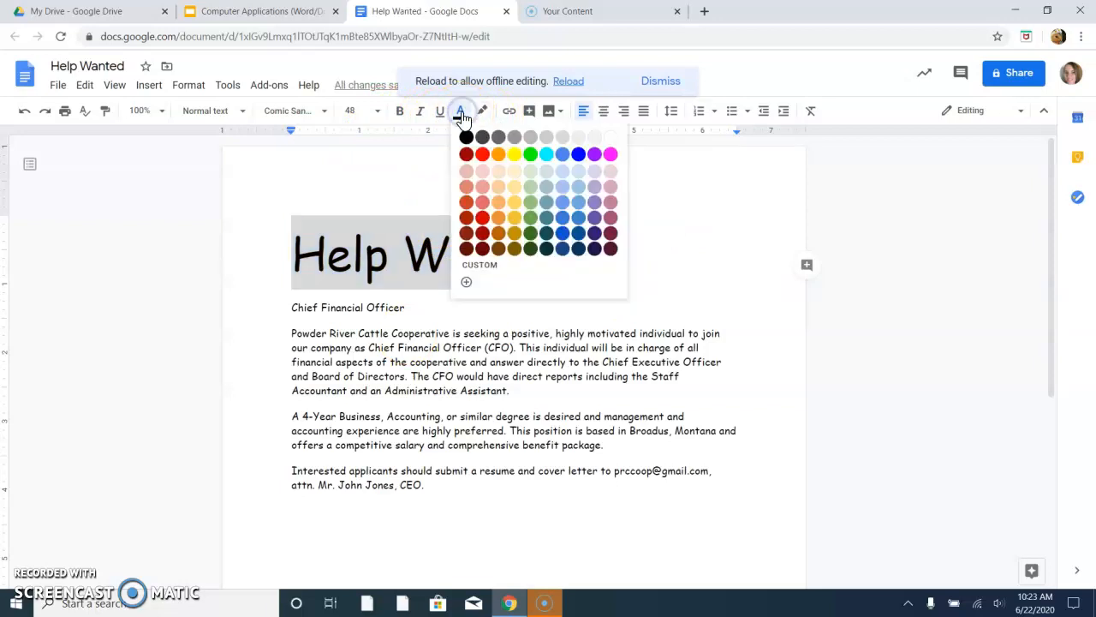
pyautogui.click(484, 155)
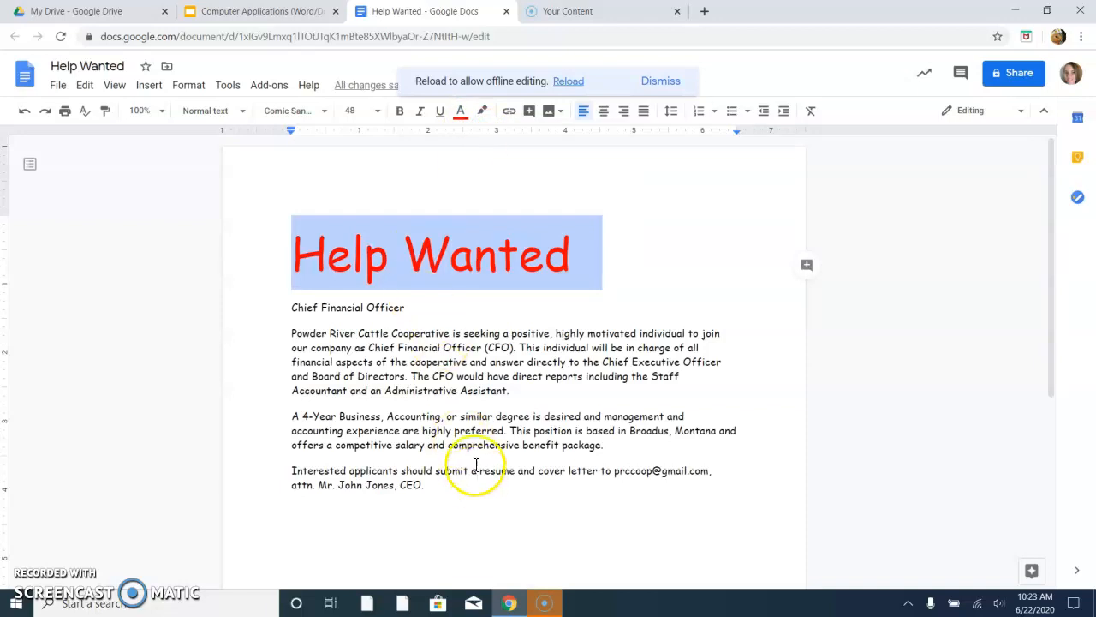
# - Set all the text below the "Help Wanted" heading to Times New Roman at font size 14
pyautogui.click(438, 485)
pyautogui.moveTo(438, 485); pyautogui.dragTo(271, 300)
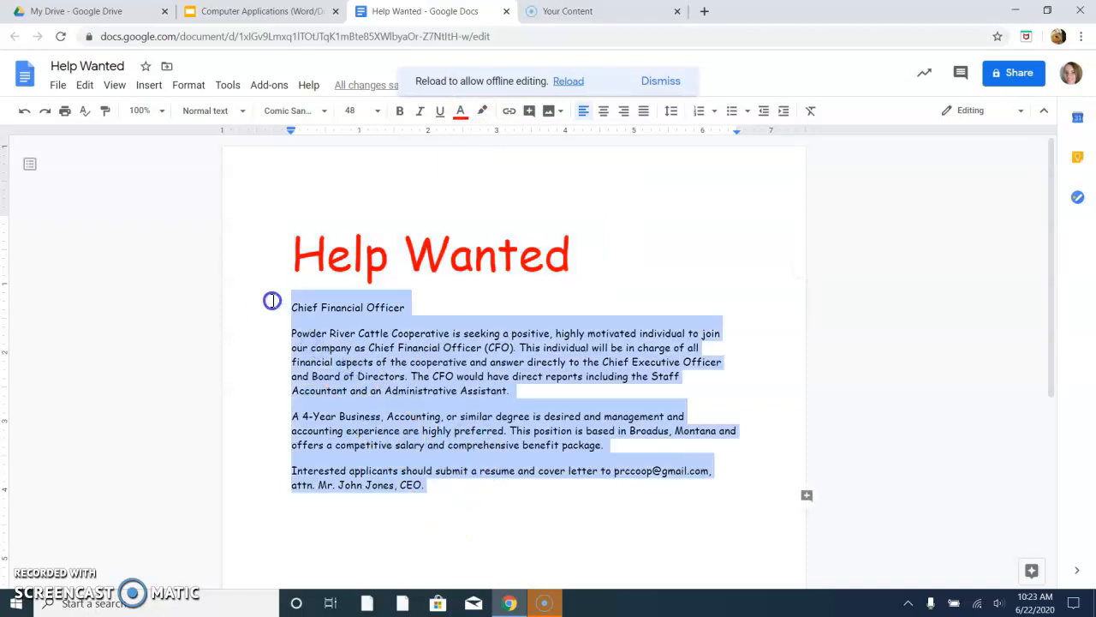
pyautogui.click(326, 112)
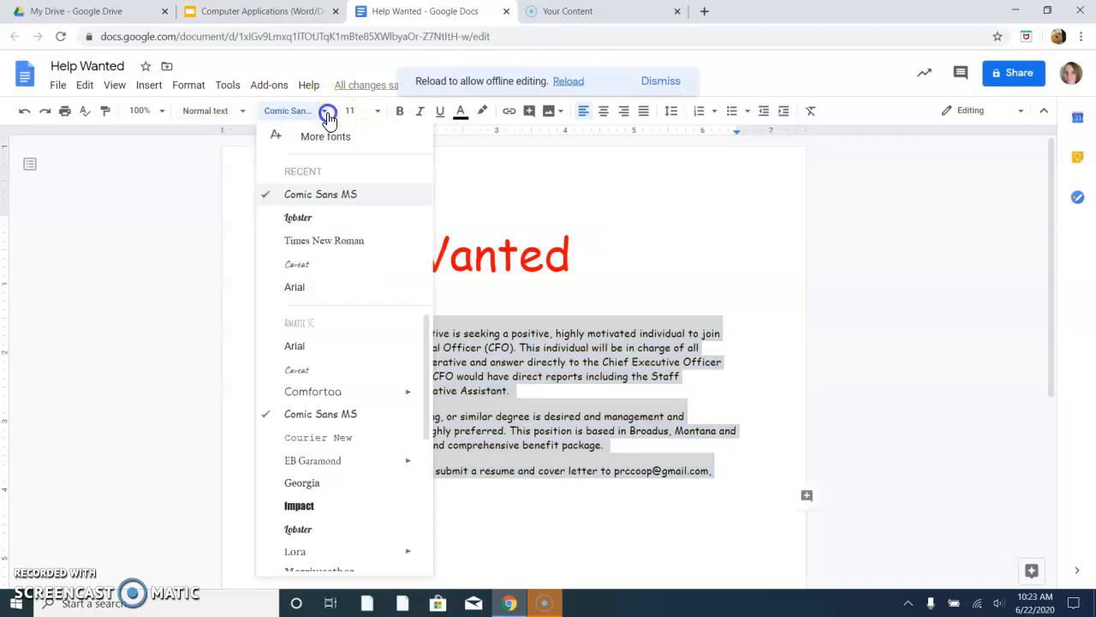
pyautogui.click(342, 244)
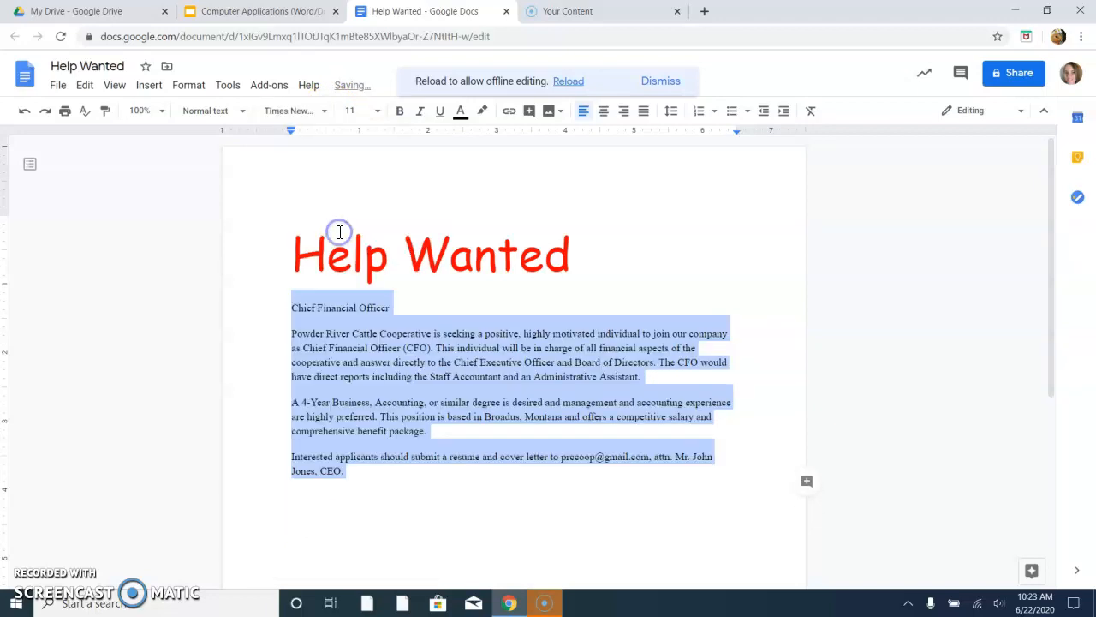
pyautogui.click(378, 112)
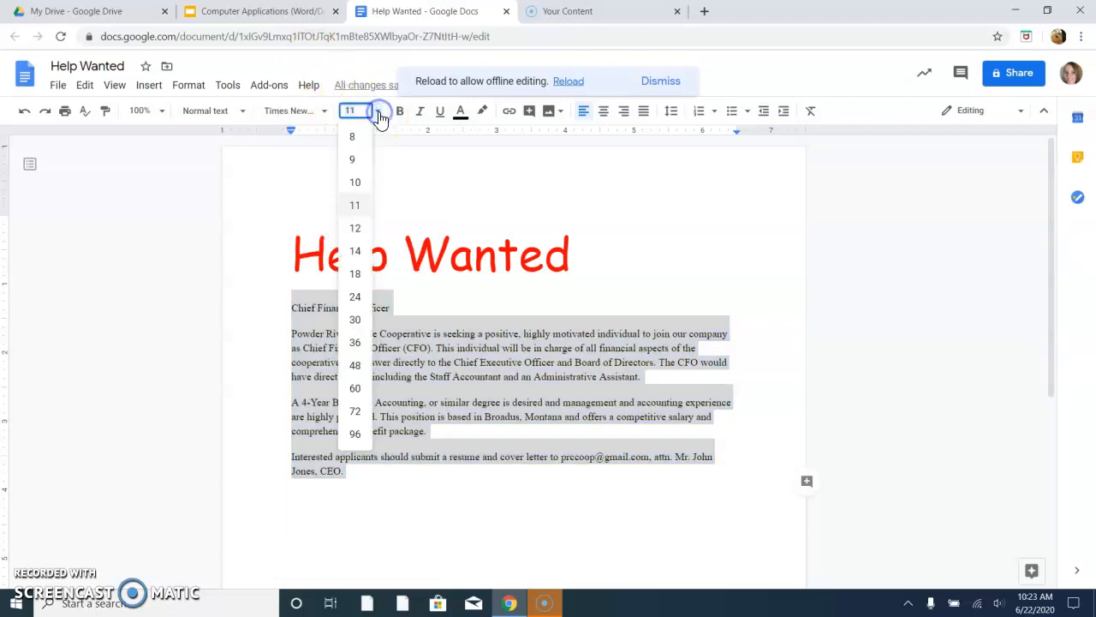
pyautogui.click(357, 251)
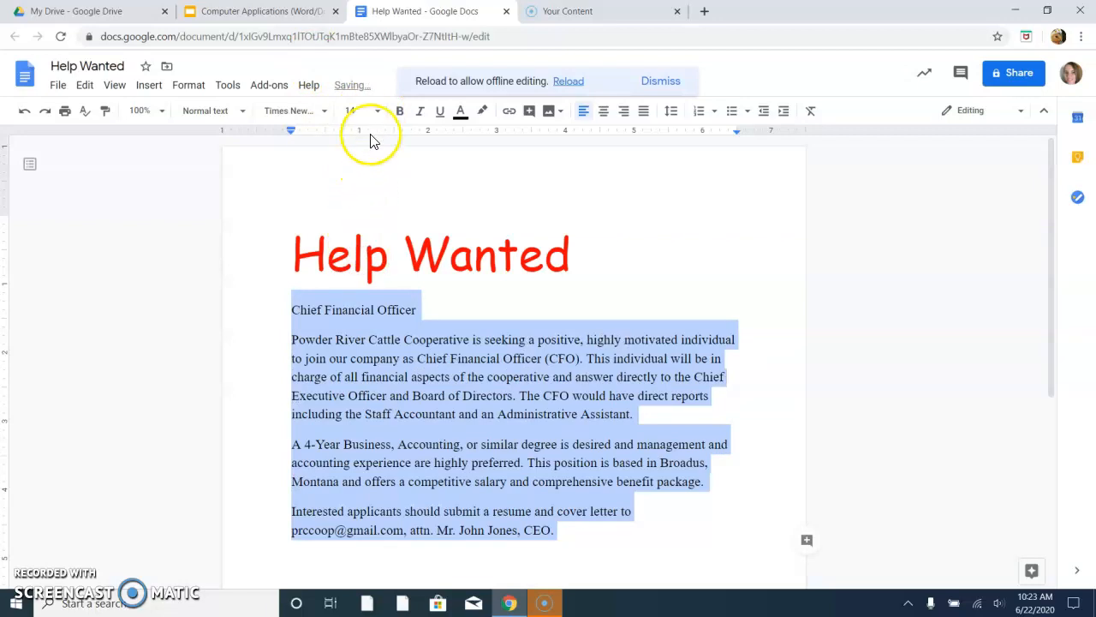
pyautogui.click(378, 112)
pyautogui.click(476, 366)
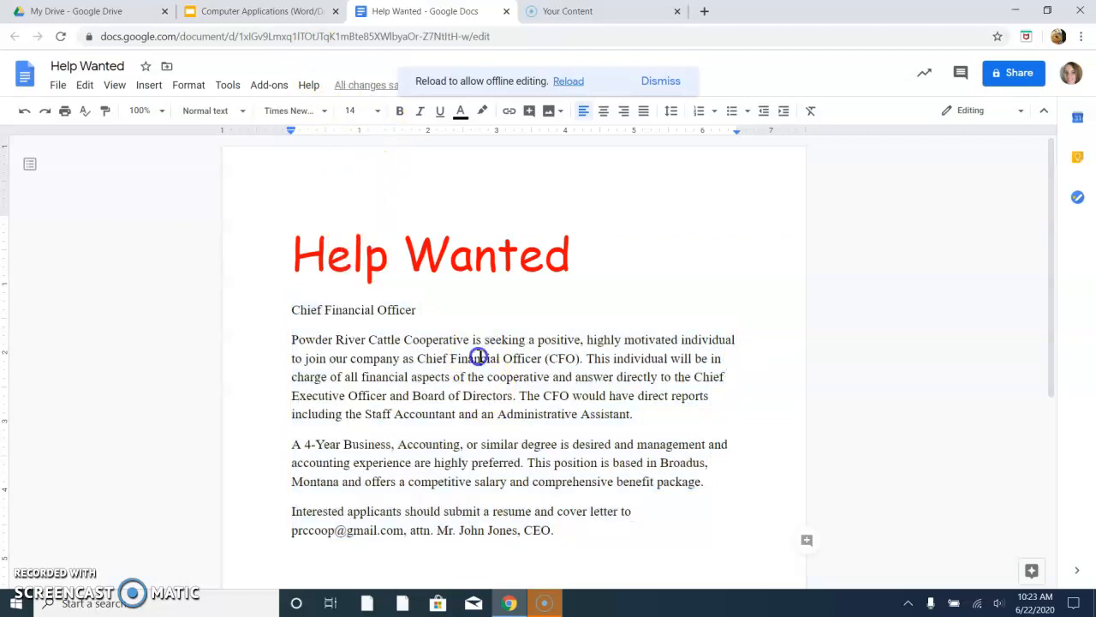
# - Set the "Chief Financial Officer" line to font size 30 and make it bold
pyautogui.moveTo(419, 309); pyautogui.dragTo(289, 309)
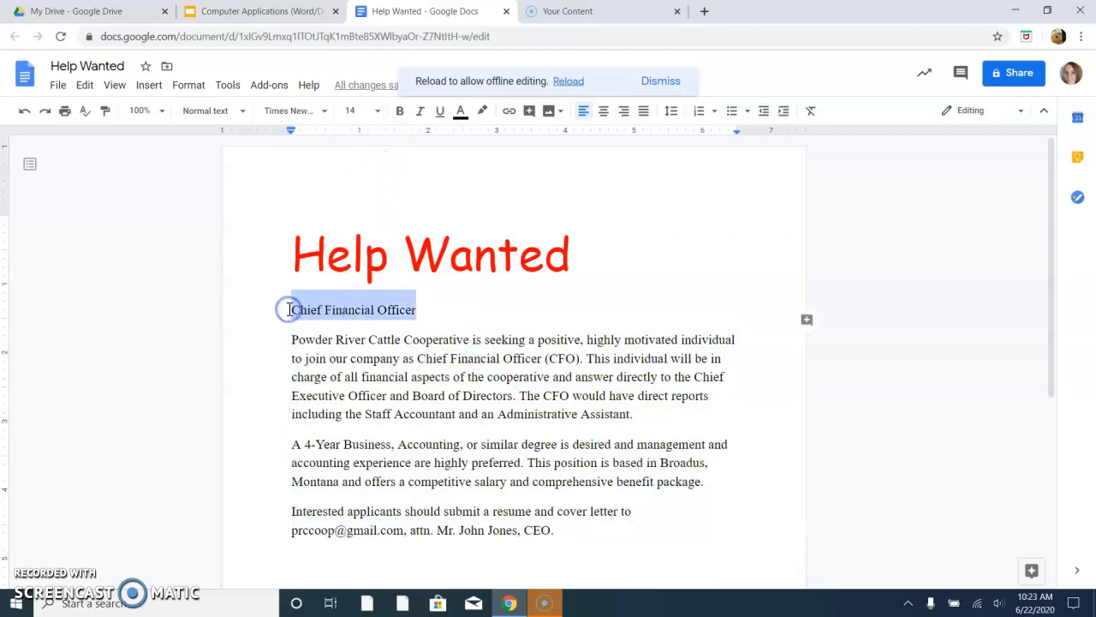
pyautogui.click(378, 111)
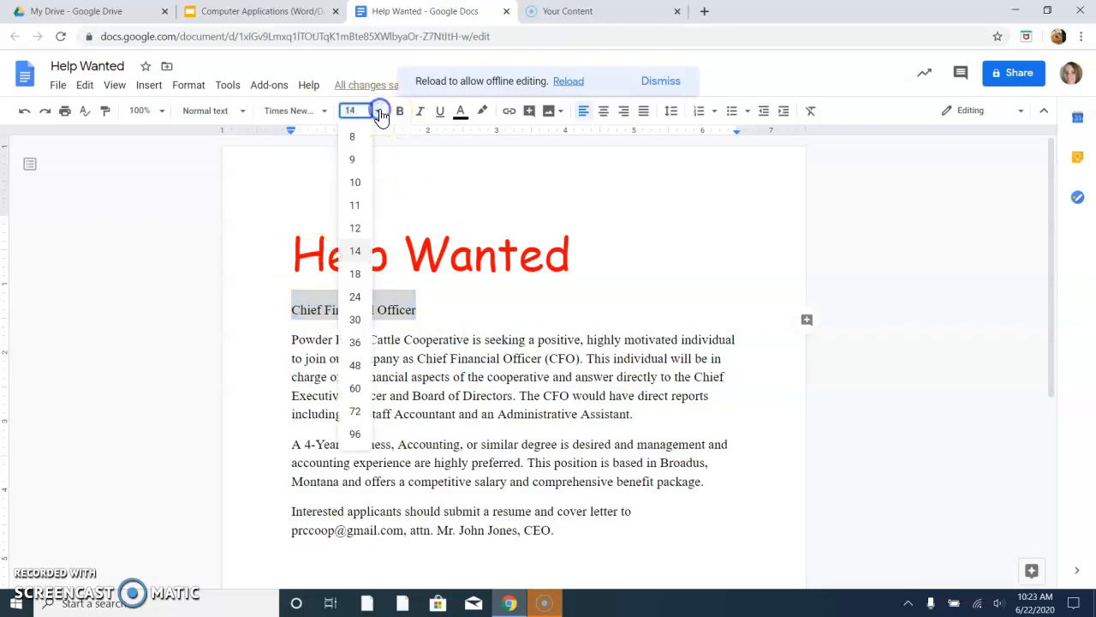
pyautogui.click(353, 318)
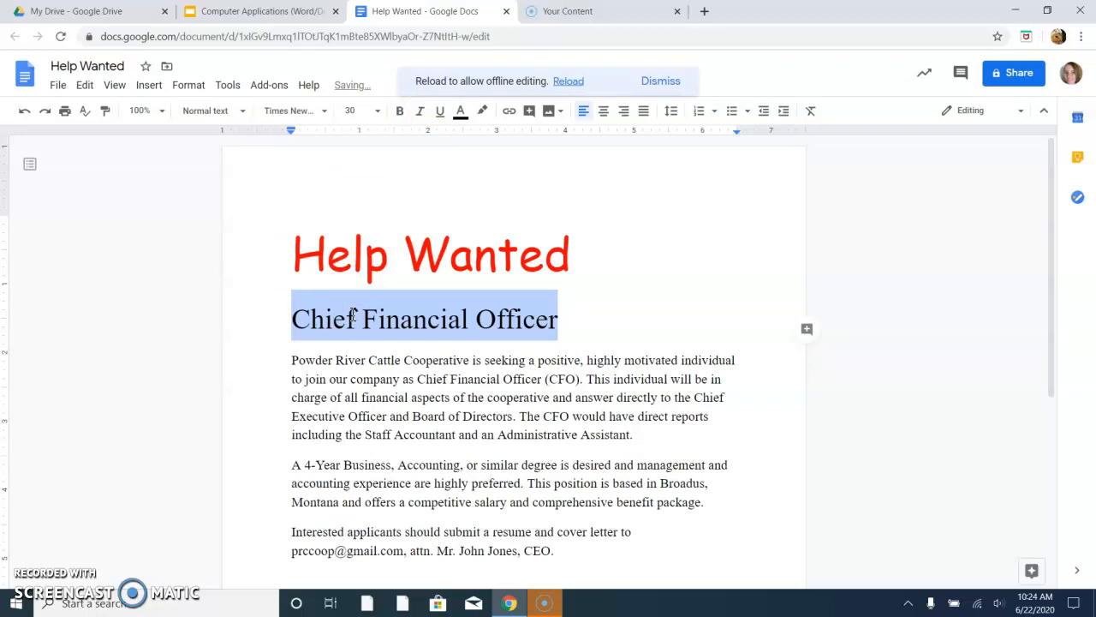
pyautogui.click(403, 117)
# - Try italic and underline on the "Chief Financial Officer" line, turning each one off again
pyautogui.click(421, 118)
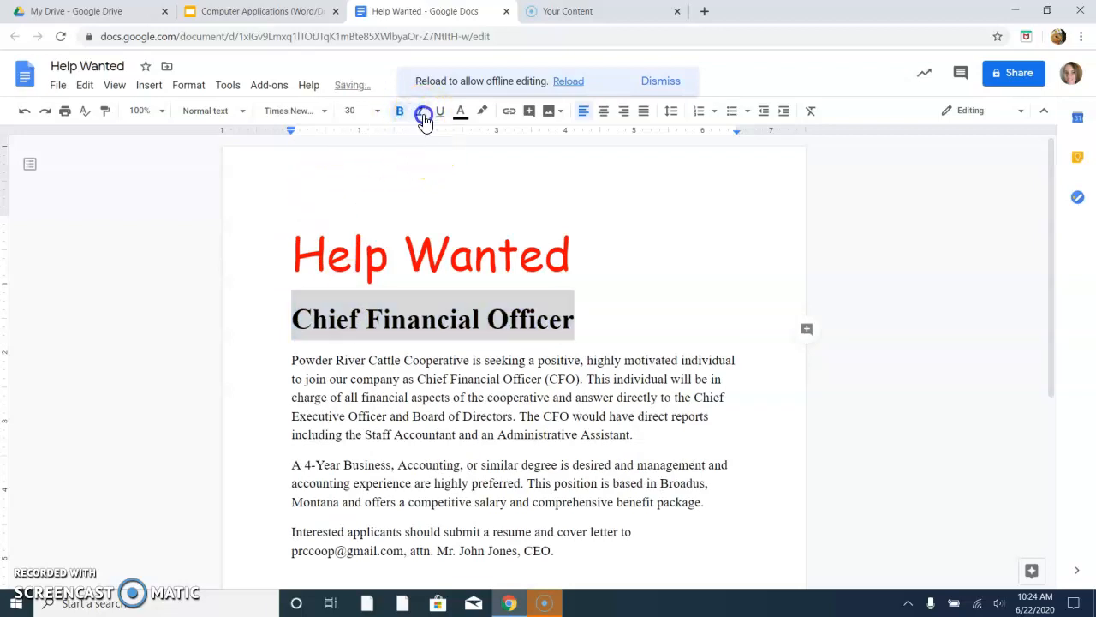
pyautogui.click(422, 118)
pyautogui.click(439, 116)
pyautogui.click(440, 118)
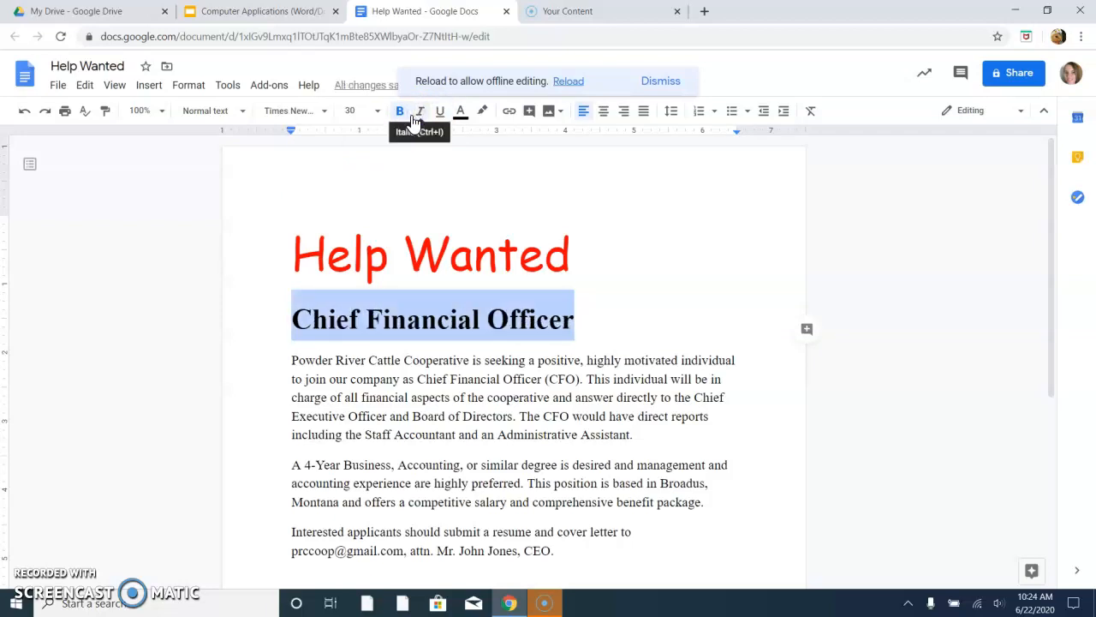
pyautogui.rightClick(711, 370)
# - Try the Heading 1 paragraph style on the "Powder River Cattle Cooperative" paragraph and undo the style change
pyautogui.click(505, 377)
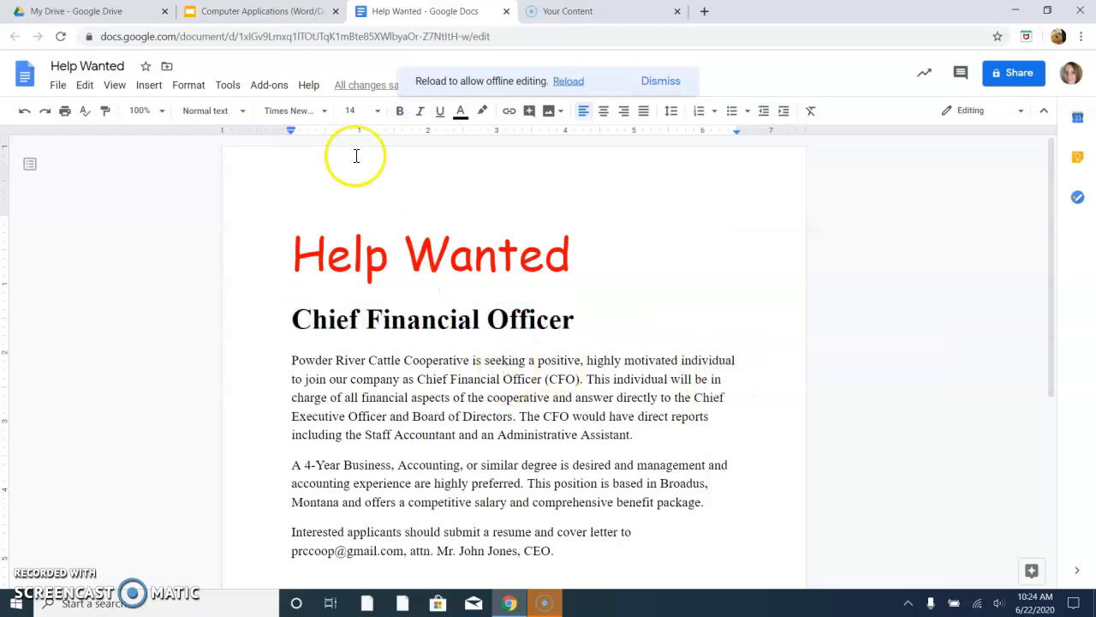
pyautogui.click(188, 86)
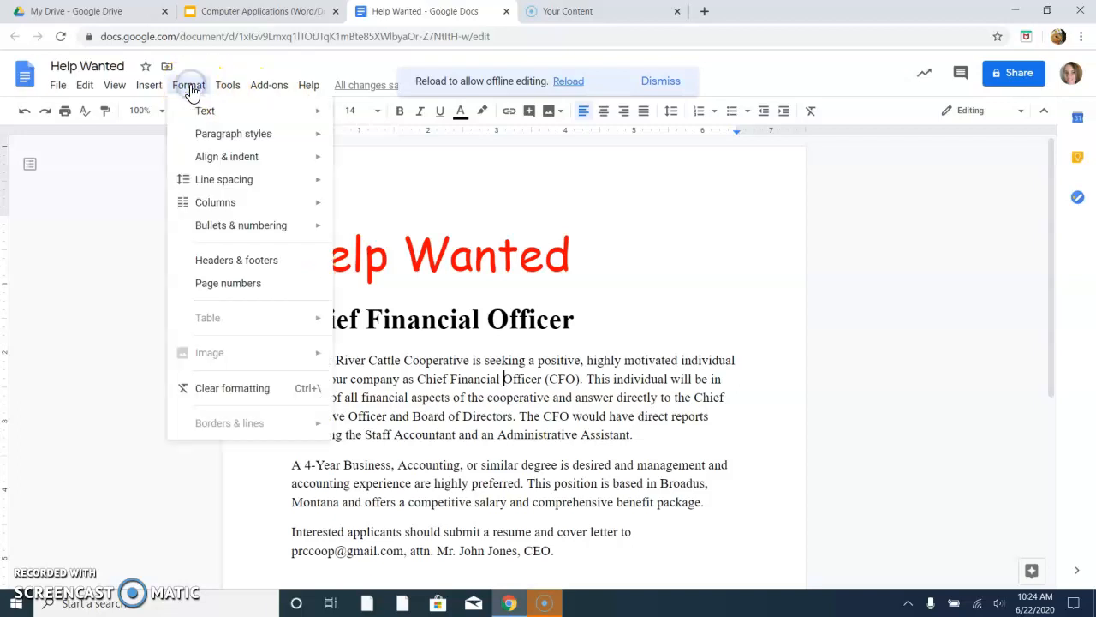
pyautogui.click(227, 137)
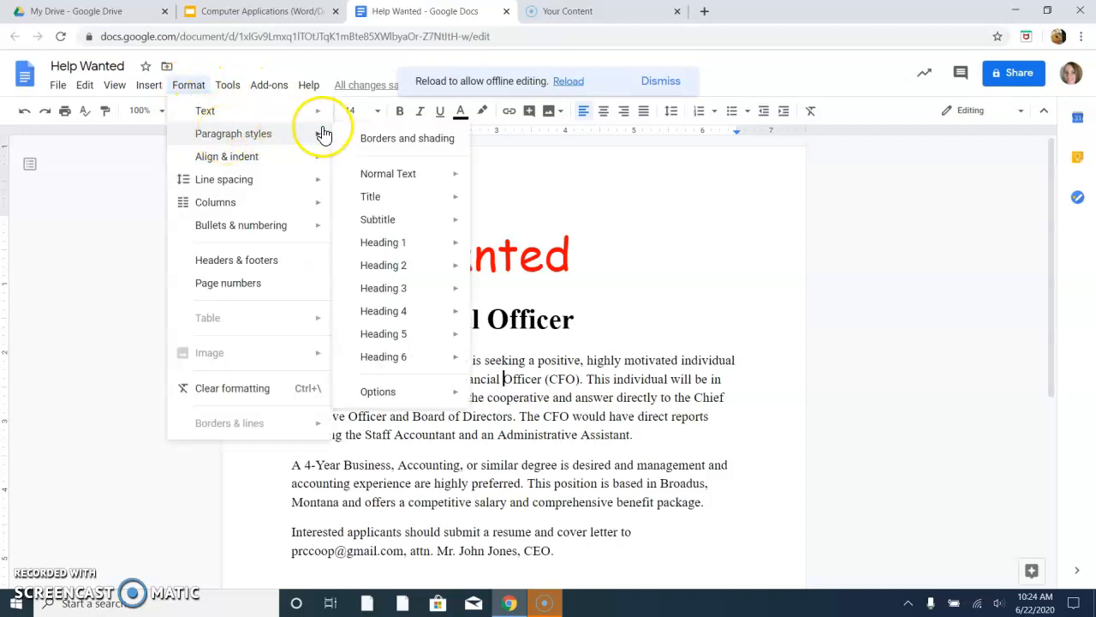
pyautogui.moveTo(408, 175)
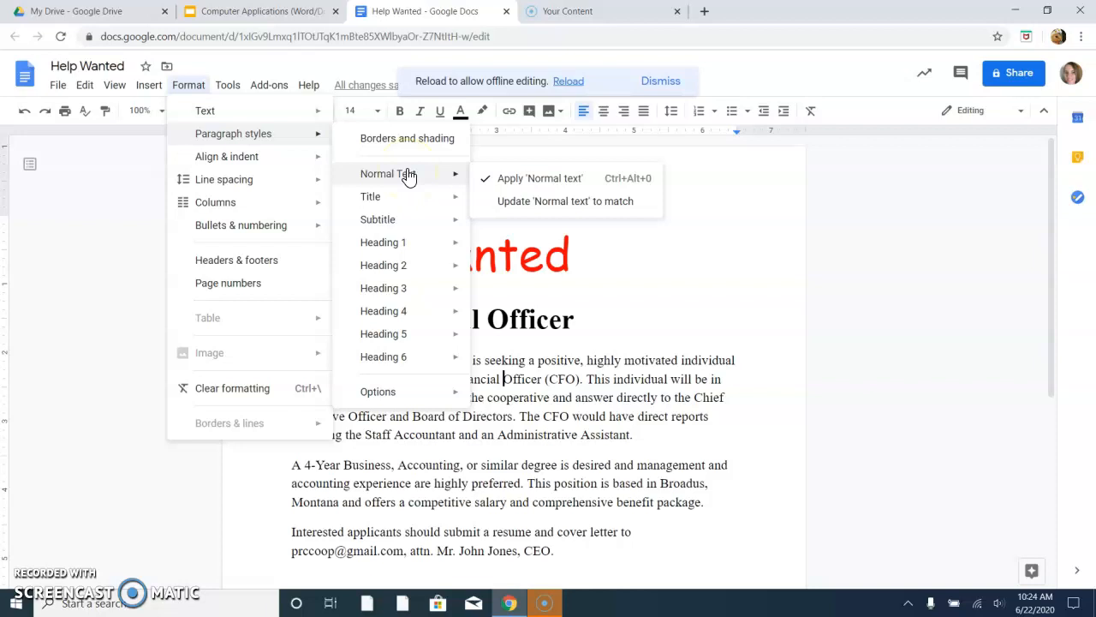
pyautogui.click(405, 204)
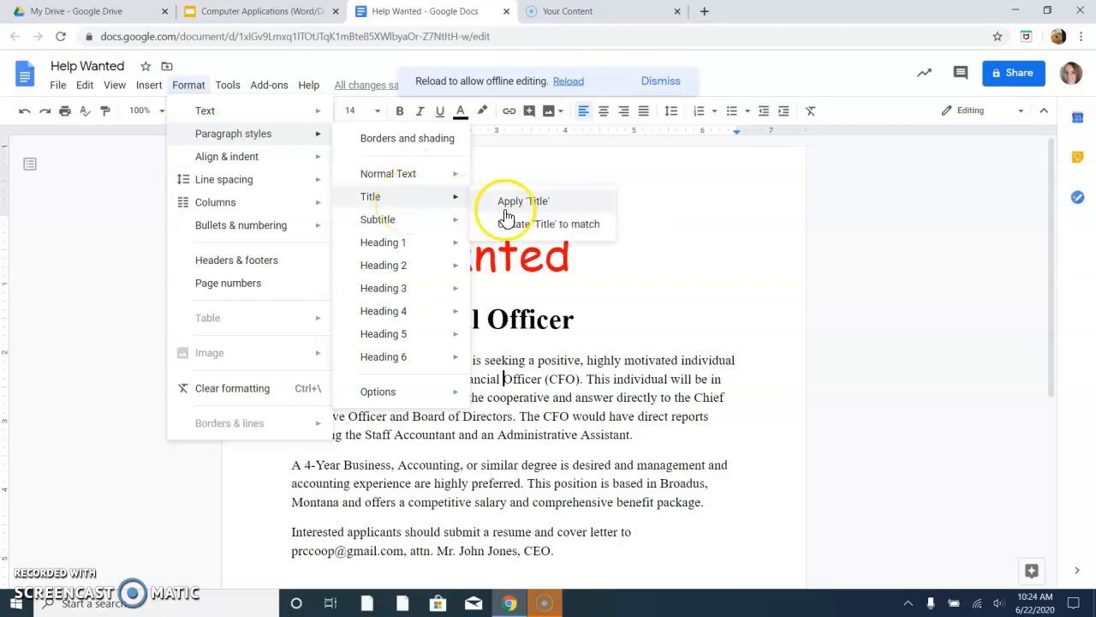
pyautogui.click(424, 224)
pyautogui.moveTo(424, 255)
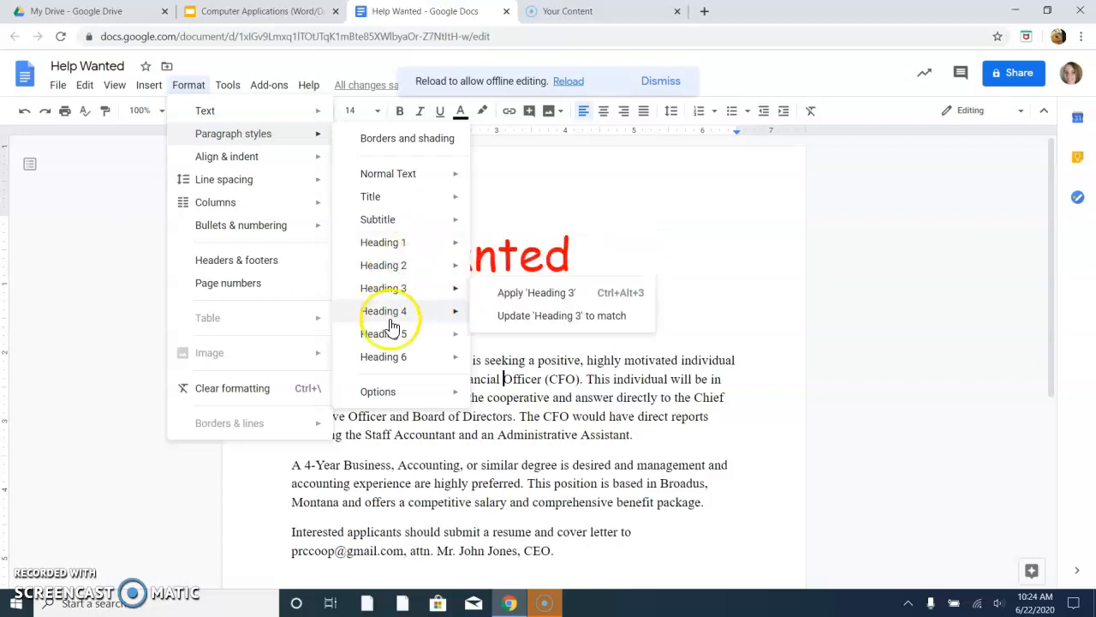
pyautogui.moveTo(403, 364)
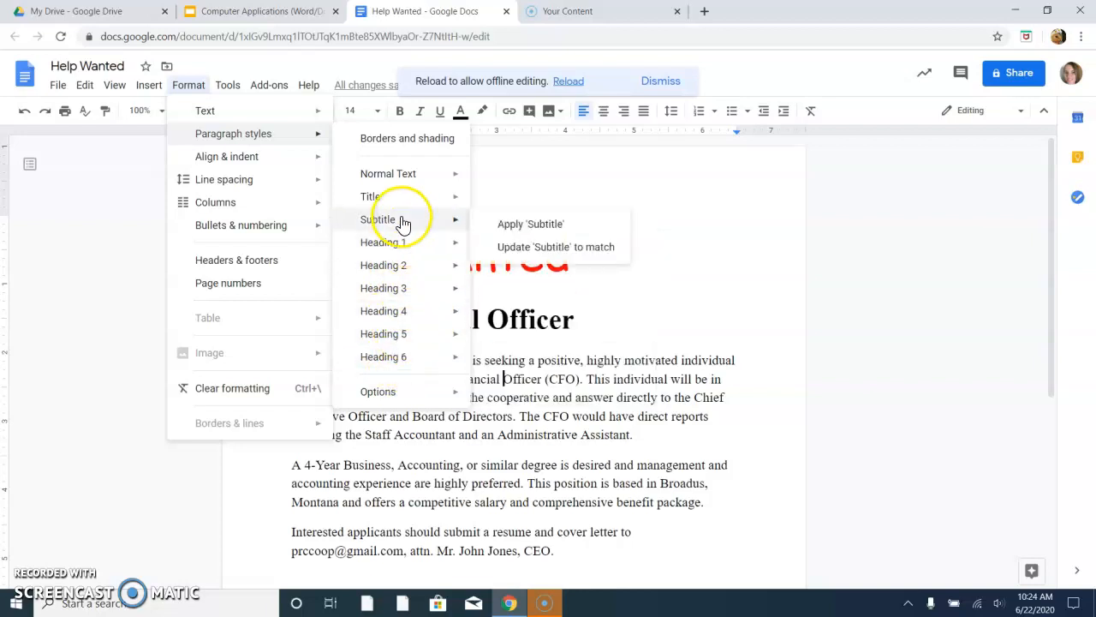
pyautogui.moveTo(413, 184)
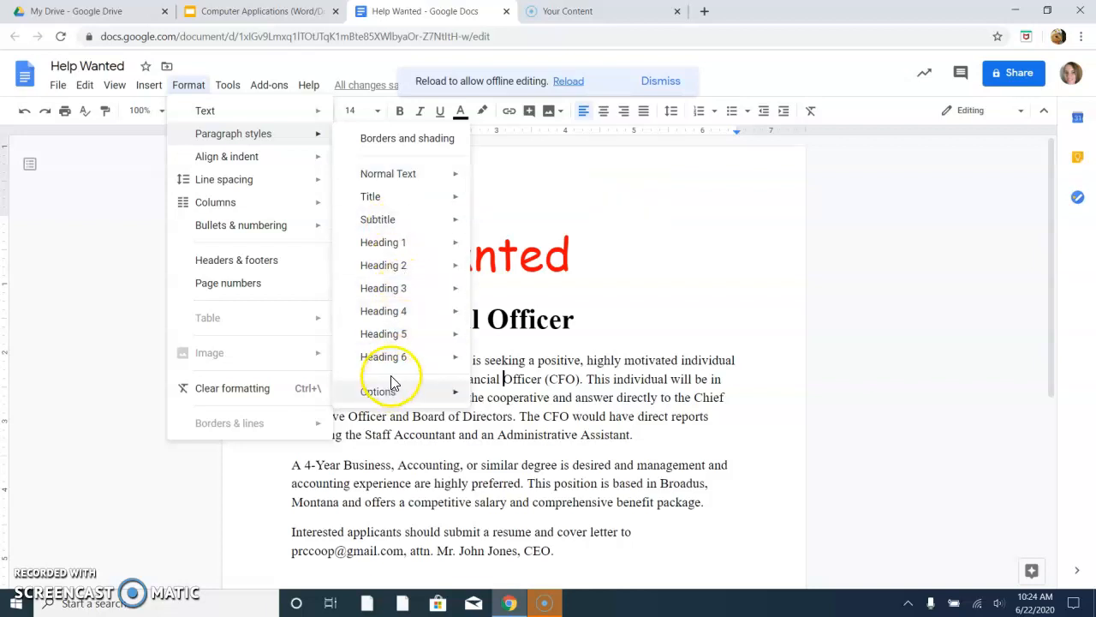
pyautogui.moveTo(408, 221)
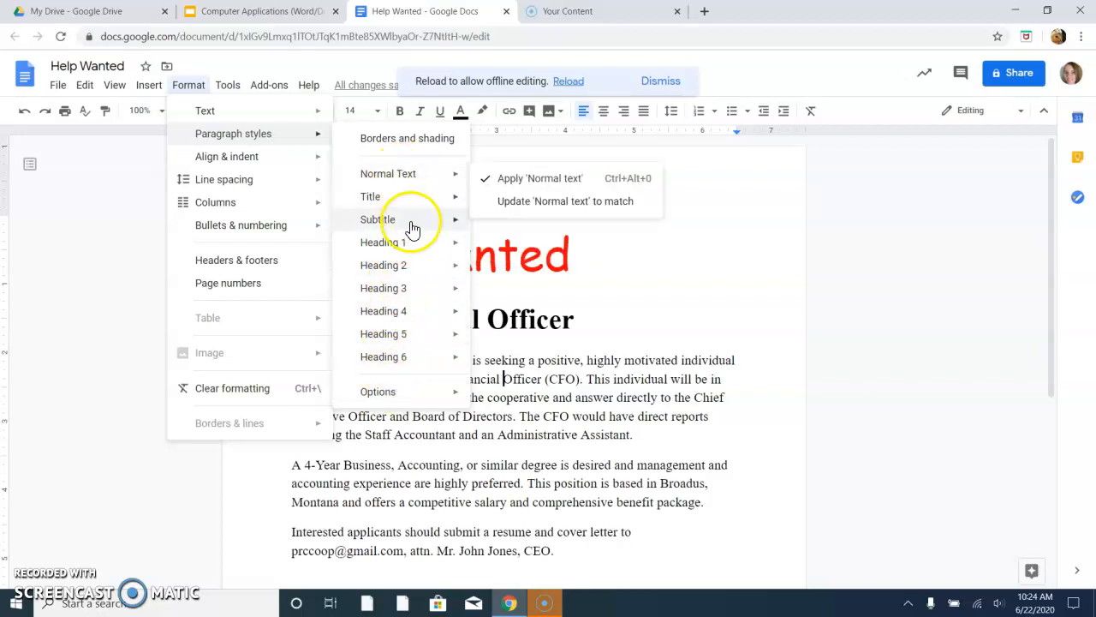
pyautogui.click(518, 250)
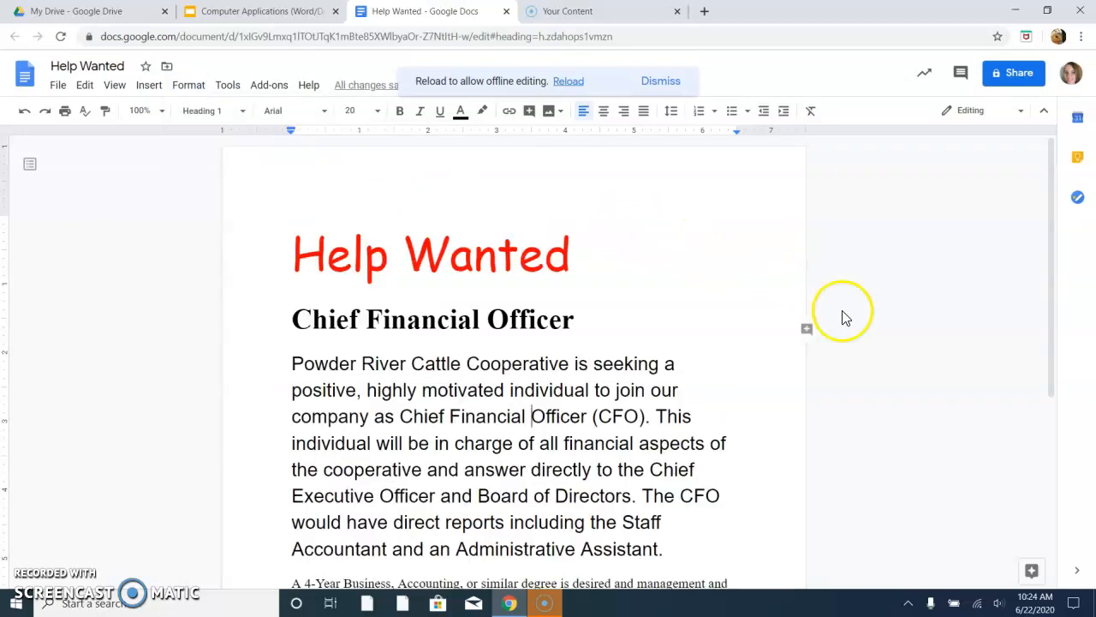
pyautogui.click(23, 111)
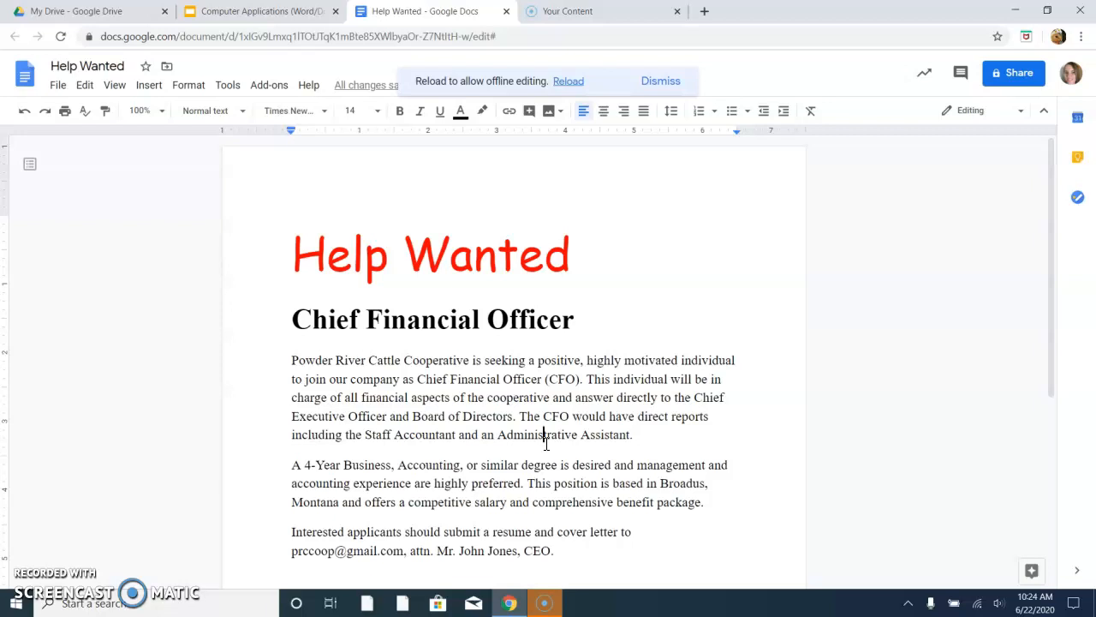
# - Set the document's page color to a muted blue-green shade
pyautogui.click(58, 87)
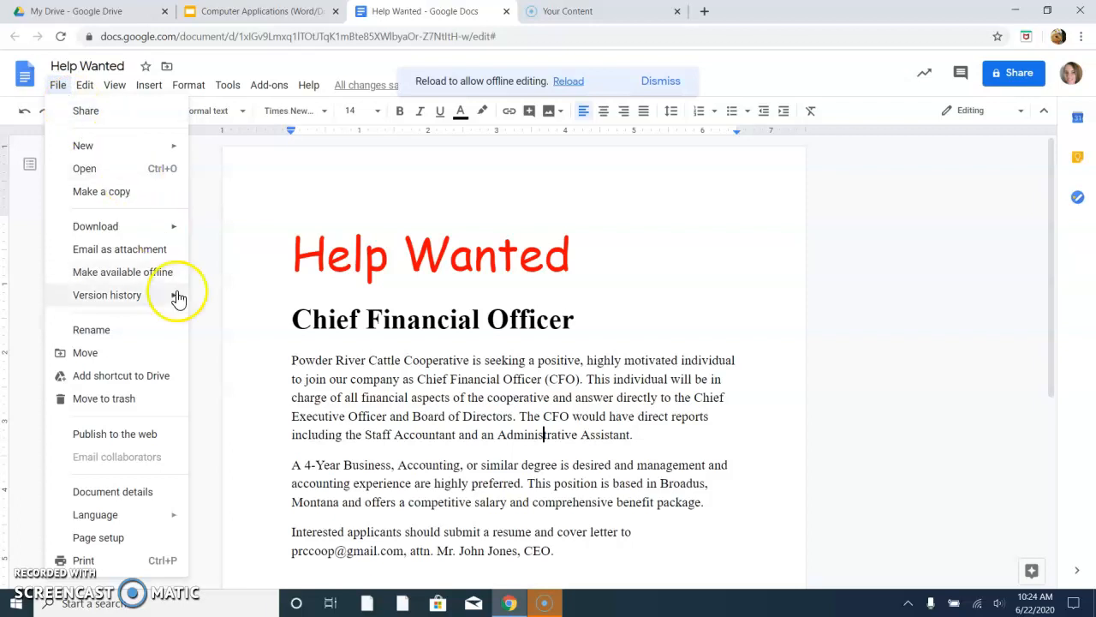
pyautogui.click(122, 540)
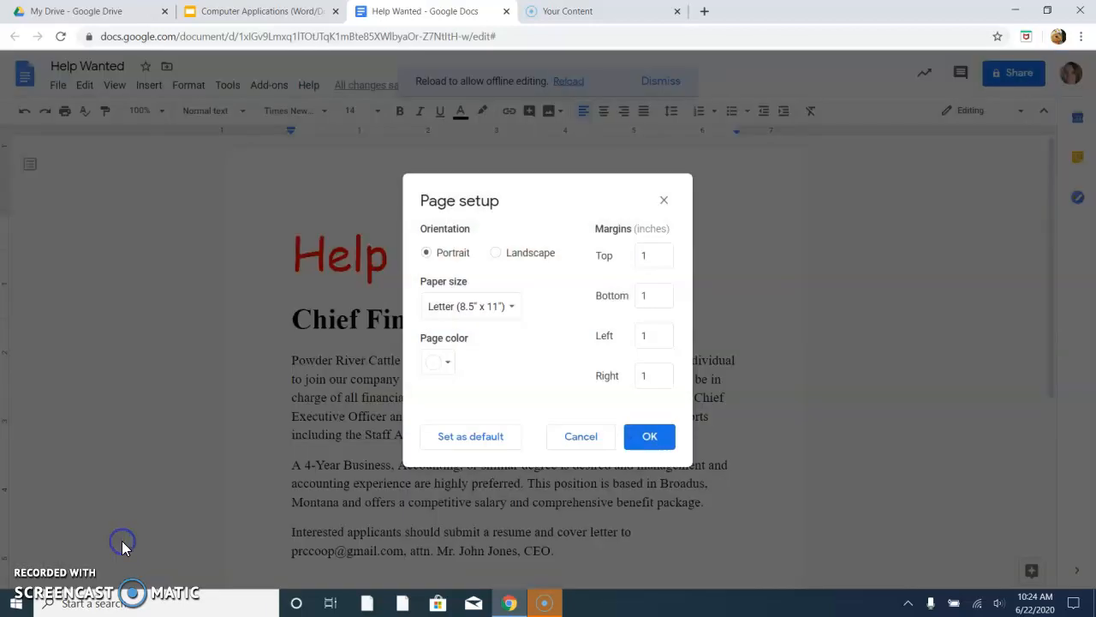
pyautogui.click(452, 367)
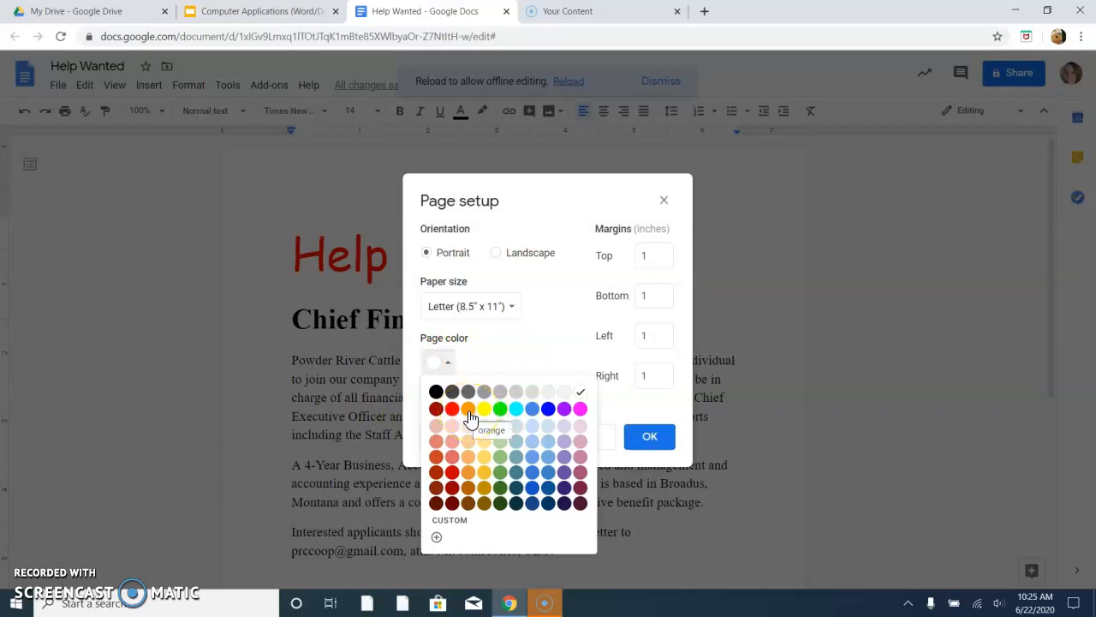
pyautogui.click(519, 458)
pyautogui.click(651, 432)
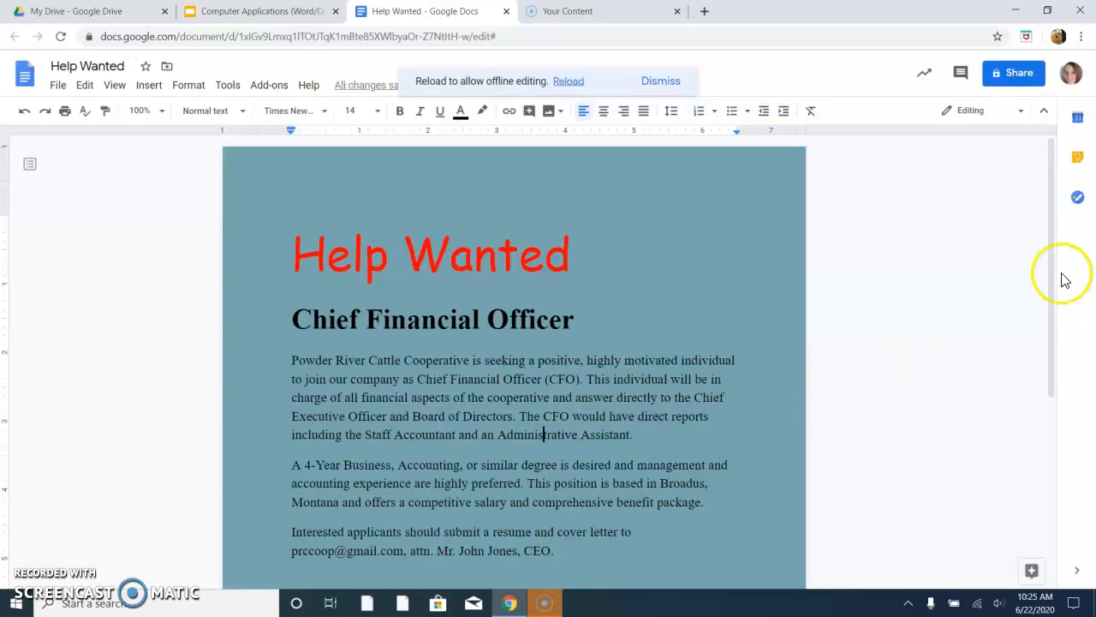
# - Center the "Help Wanted" heading and the "Chief Financial Officer" line
pyautogui.moveTo(1048, 266); pyautogui.dragTo(1038, 215)
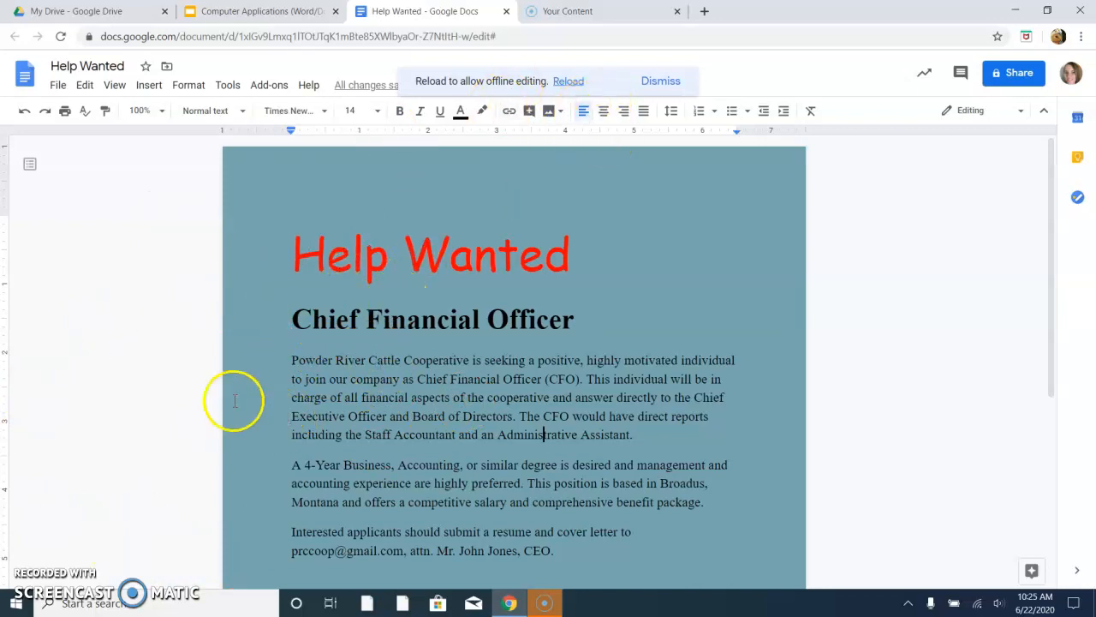
pyautogui.click(290, 358)
pyautogui.moveTo(286, 250); pyautogui.dragTo(611, 347)
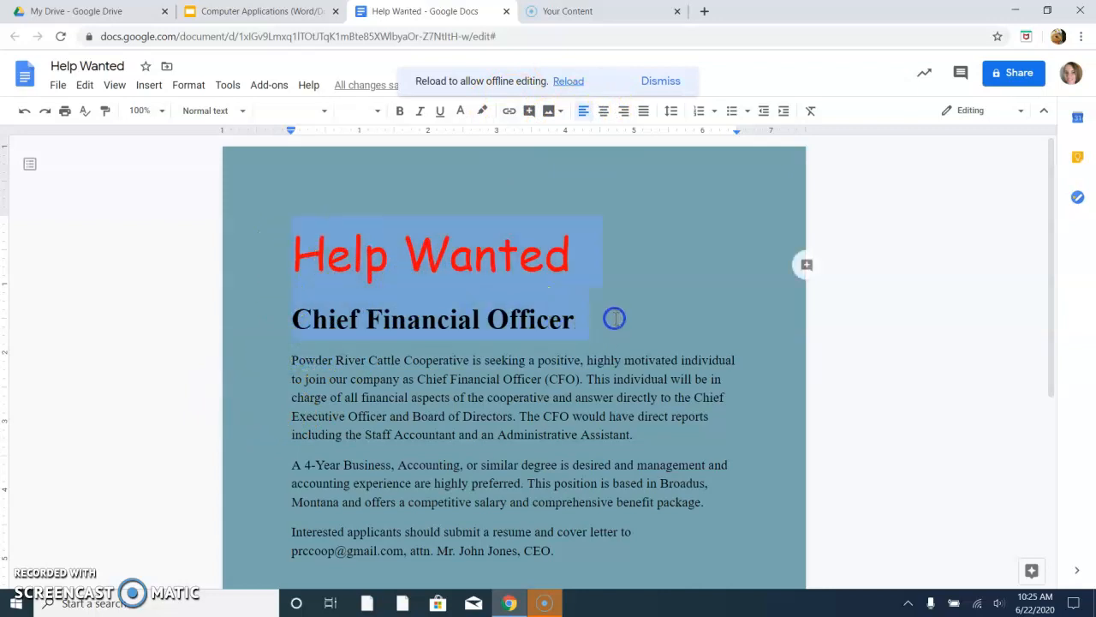
pyautogui.click(604, 117)
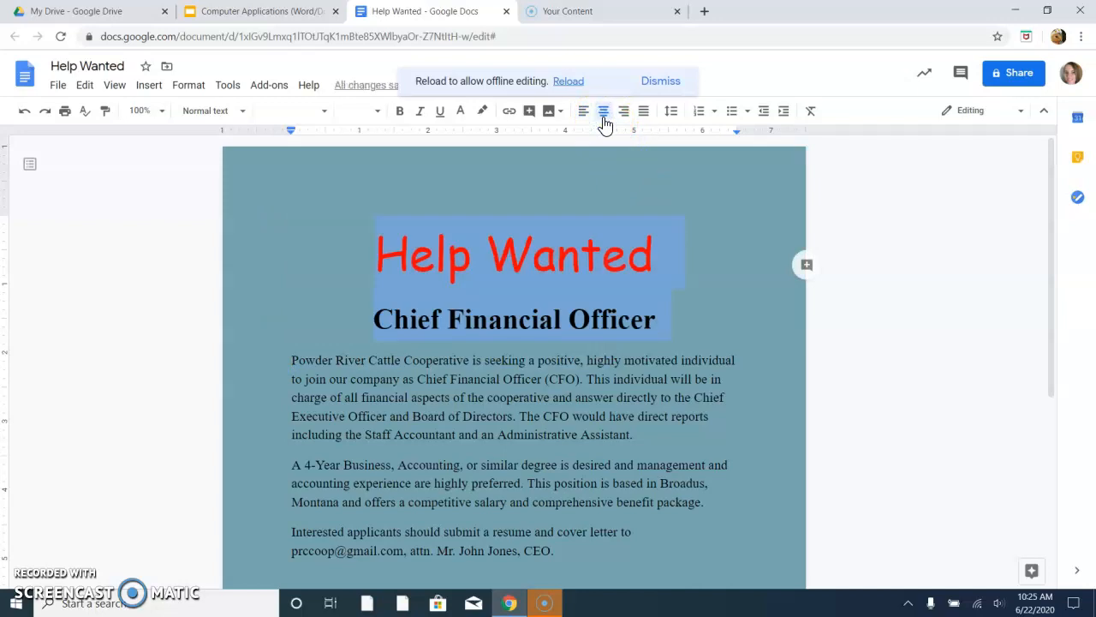
# - Try right and justified alignment on the three body paragraphs, returning them to left alignment
pyautogui.moveTo(1052, 210); pyautogui.dragTo(1058, 279)
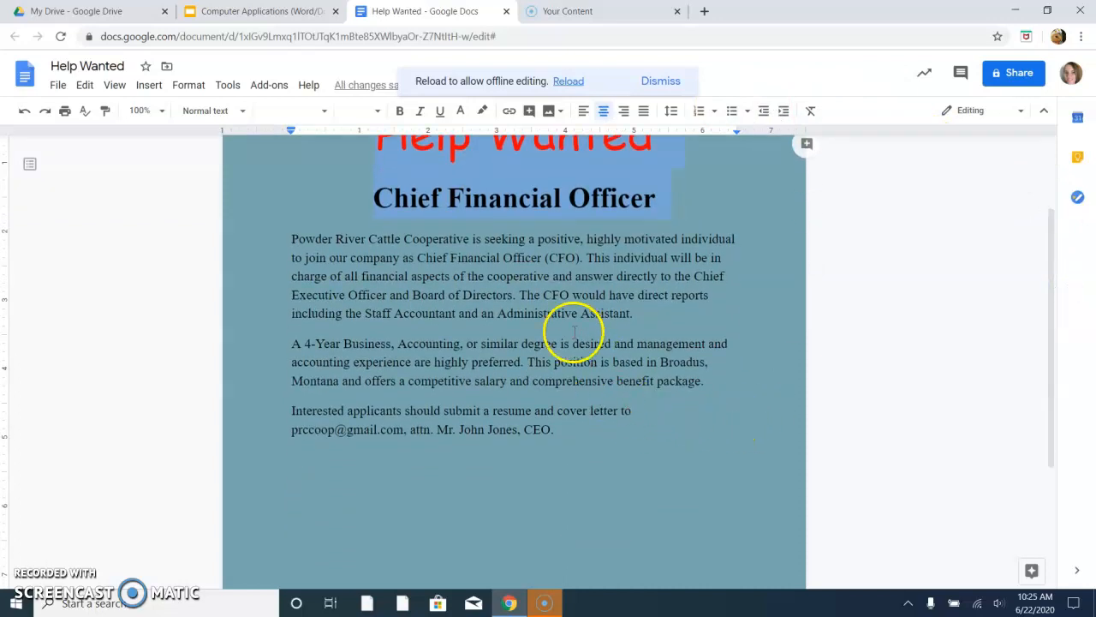
pyautogui.moveTo(582, 443); pyautogui.dragTo(229, 226)
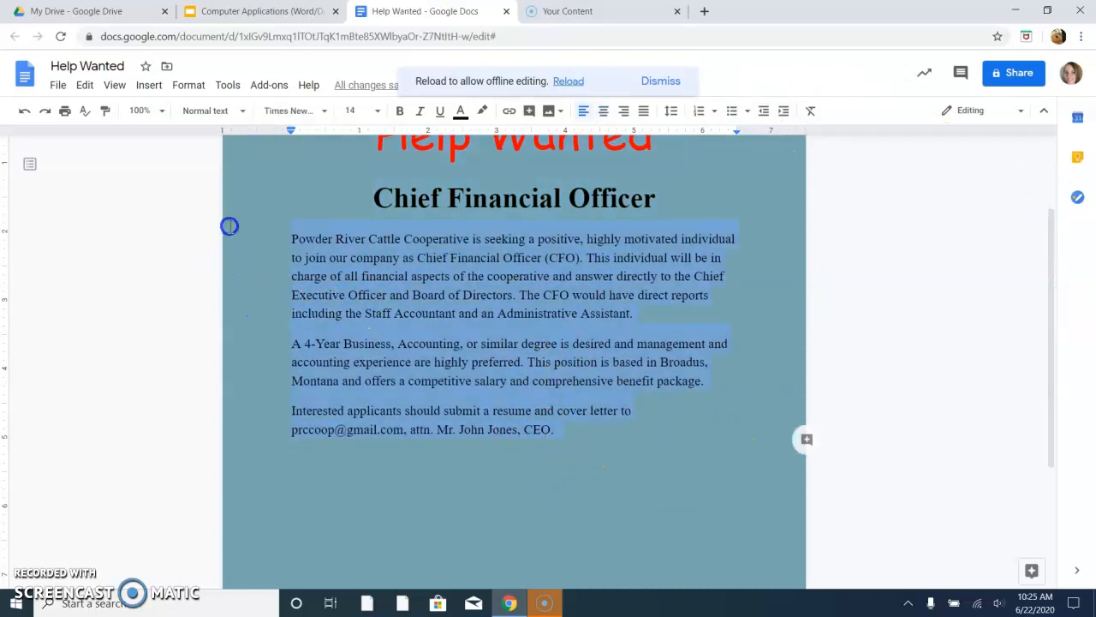
pyautogui.click(622, 112)
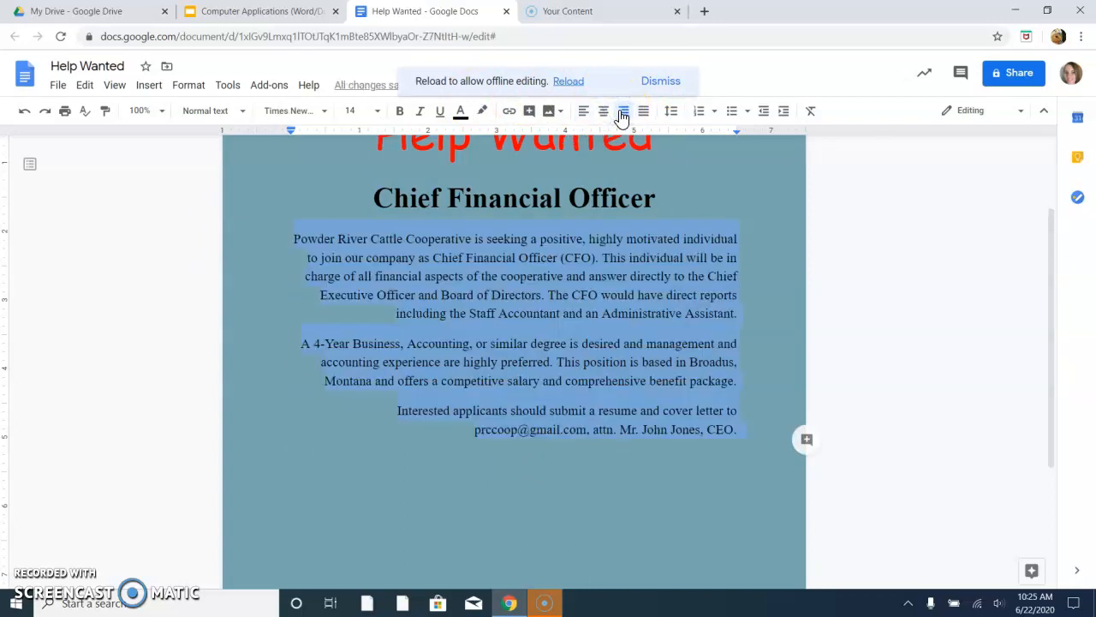
pyautogui.click(644, 112)
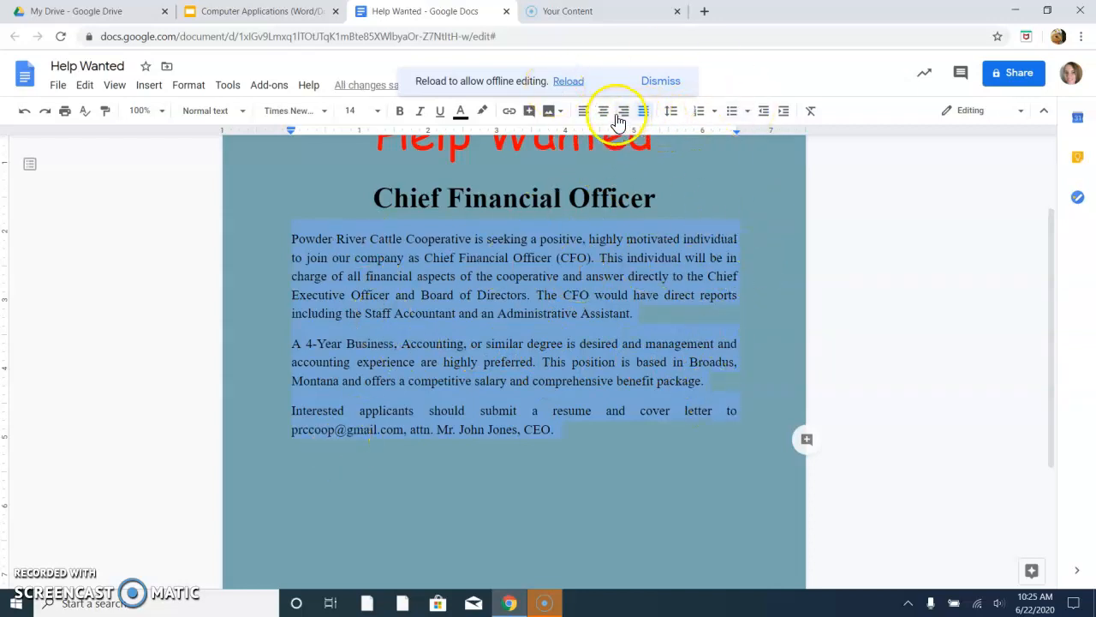
pyautogui.click(583, 112)
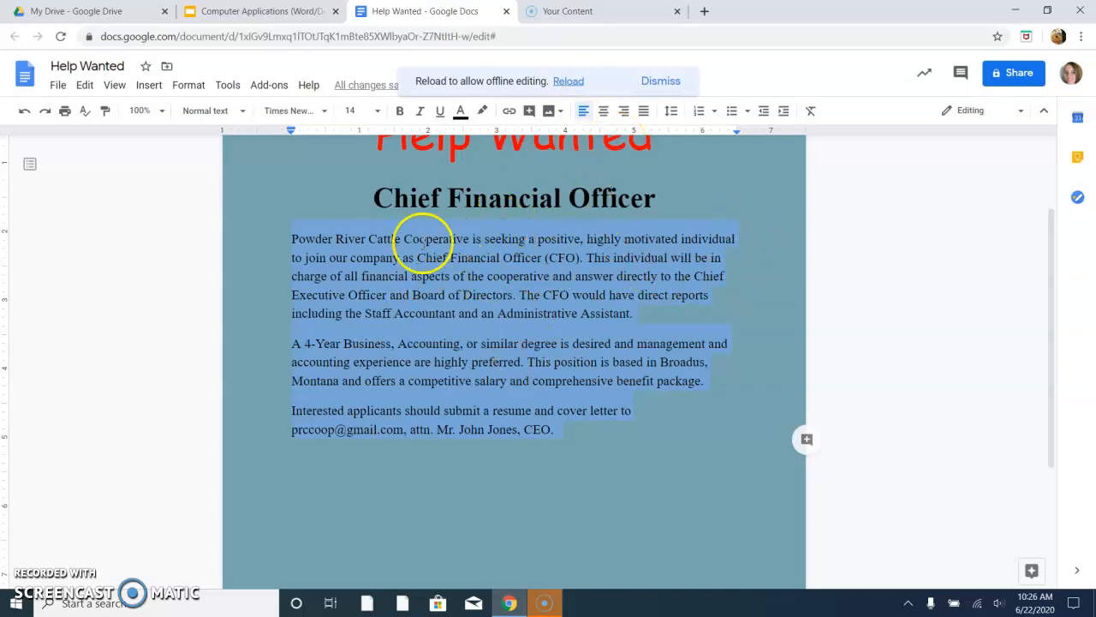
pyautogui.click(406, 283)
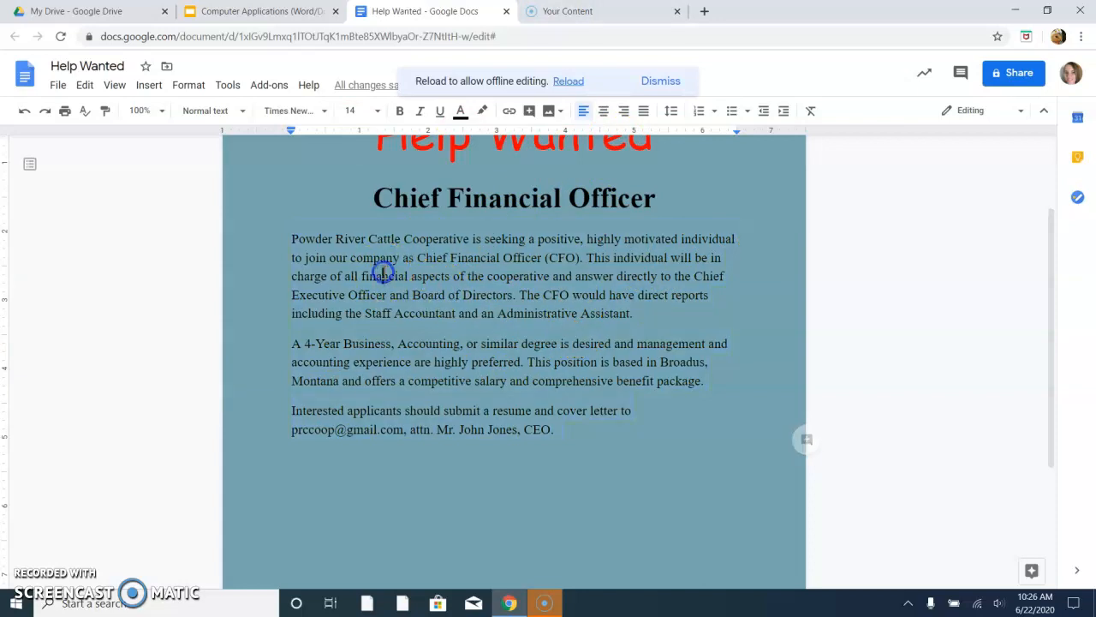
# - Try a 0.5 inch first-line indent on the three body paragraphs and move it back to the margin
pyautogui.click(566, 435)
pyautogui.moveTo(534, 403); pyautogui.dragTo(274, 236)
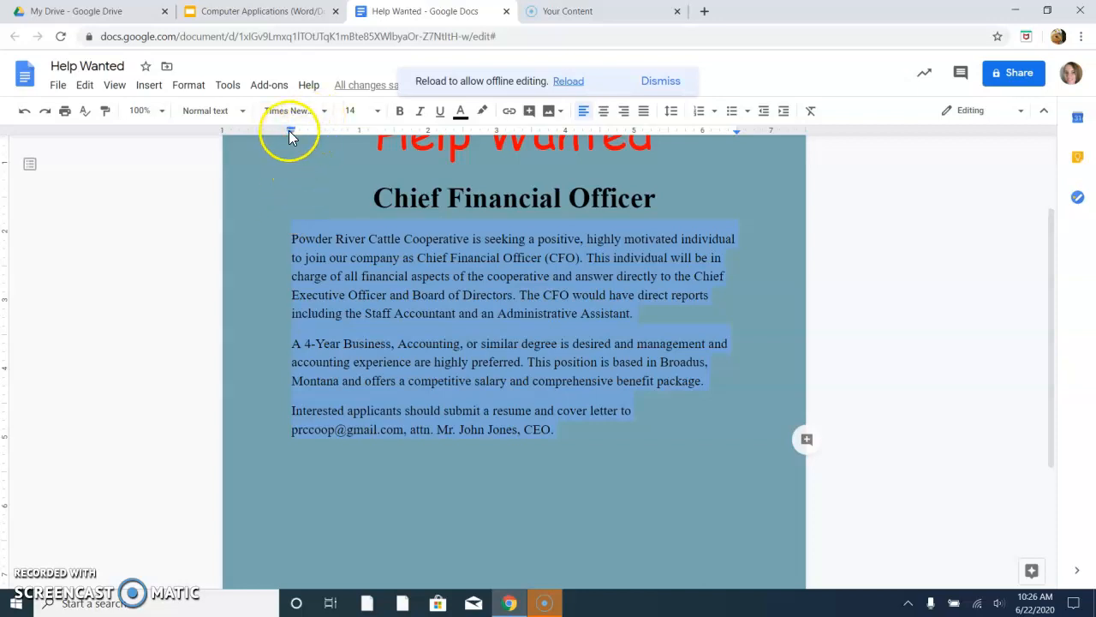
pyautogui.moveTo(291, 133); pyautogui.dragTo(325, 126)
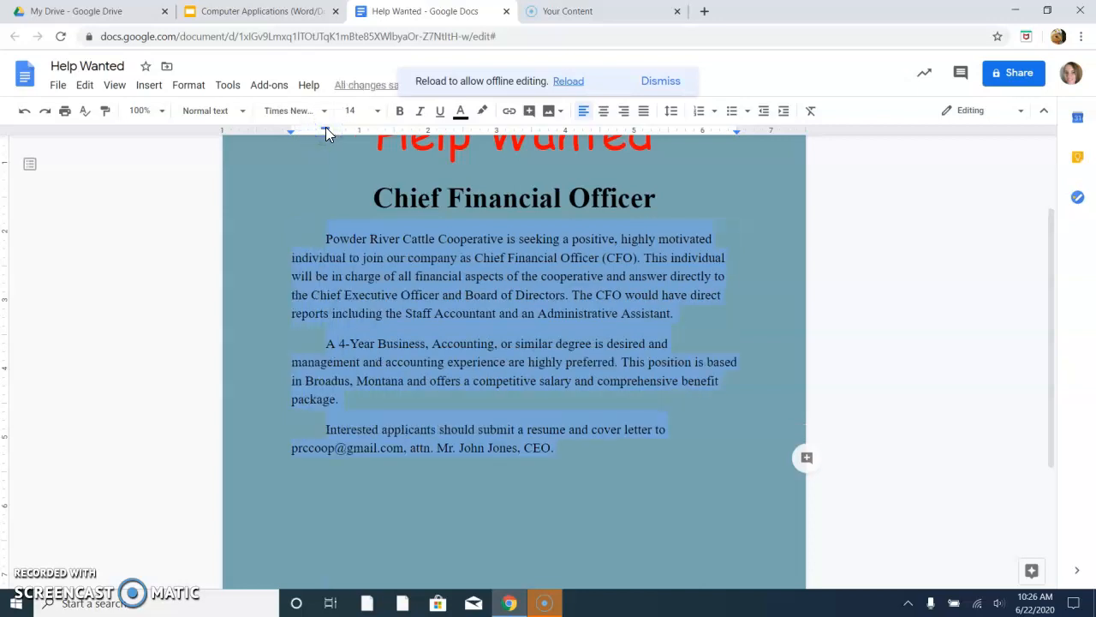
pyautogui.moveTo(325, 126); pyautogui.dragTo(291, 128)
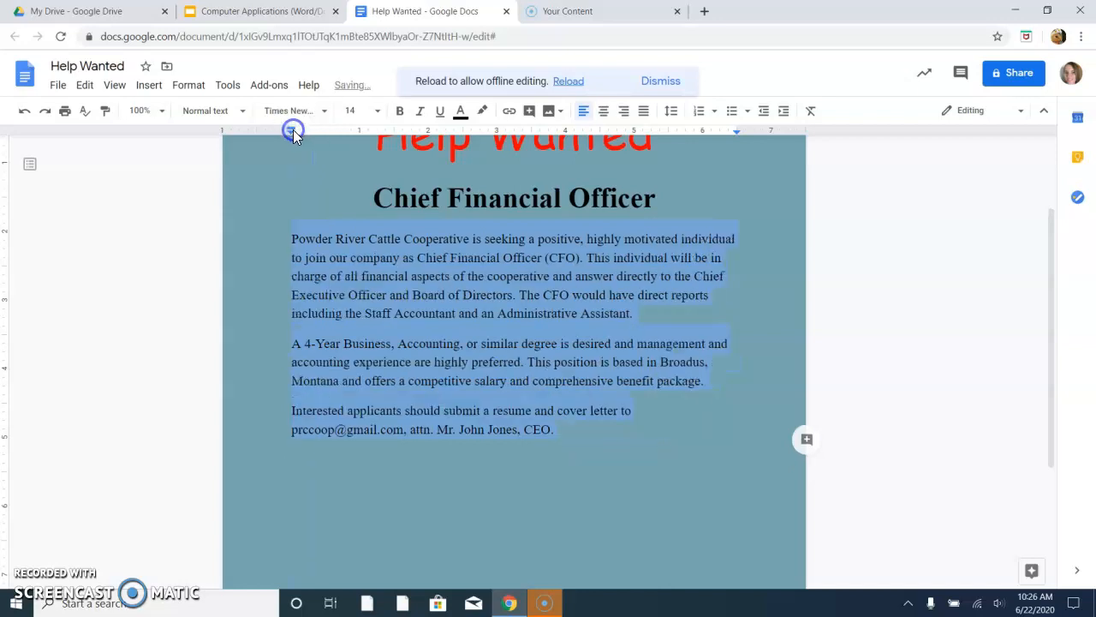
pyautogui.click(484, 388)
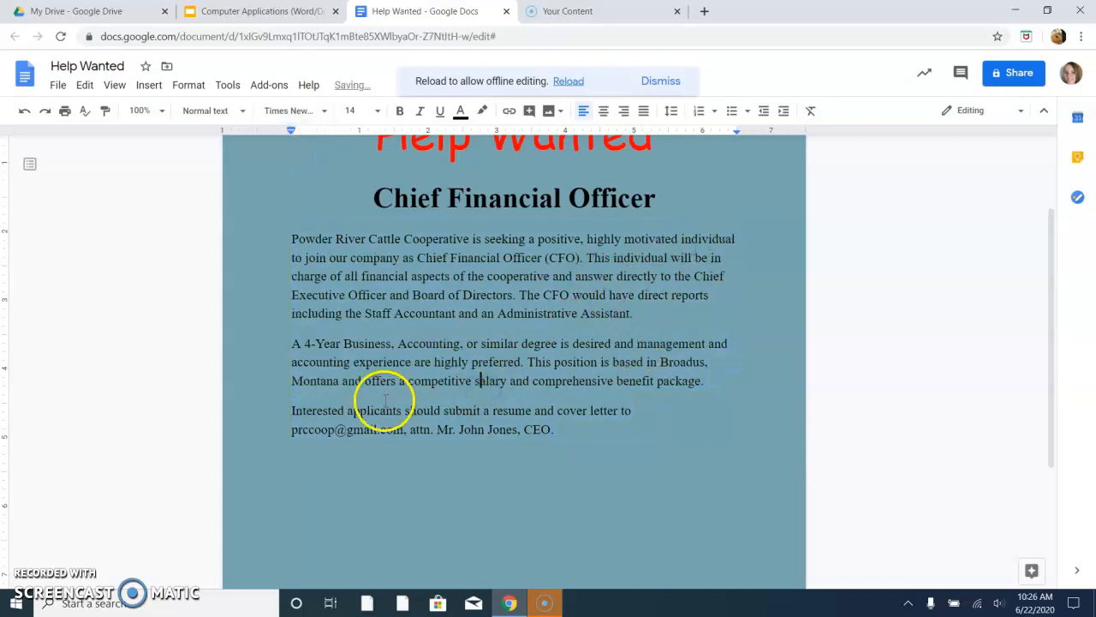
# - Try a 0.5 inch left indent on the whole "A 4-Year Business" paragraph
pyautogui.moveTo(706, 382); pyautogui.dragTo(279, 347)
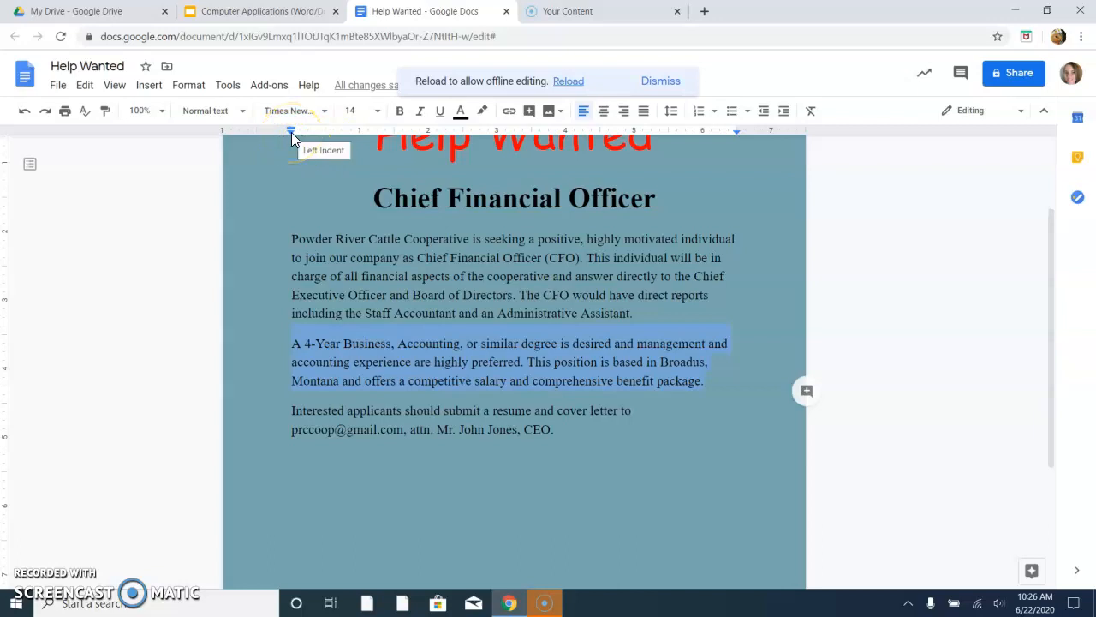
pyautogui.moveTo(291, 137); pyautogui.dragTo(326, 137)
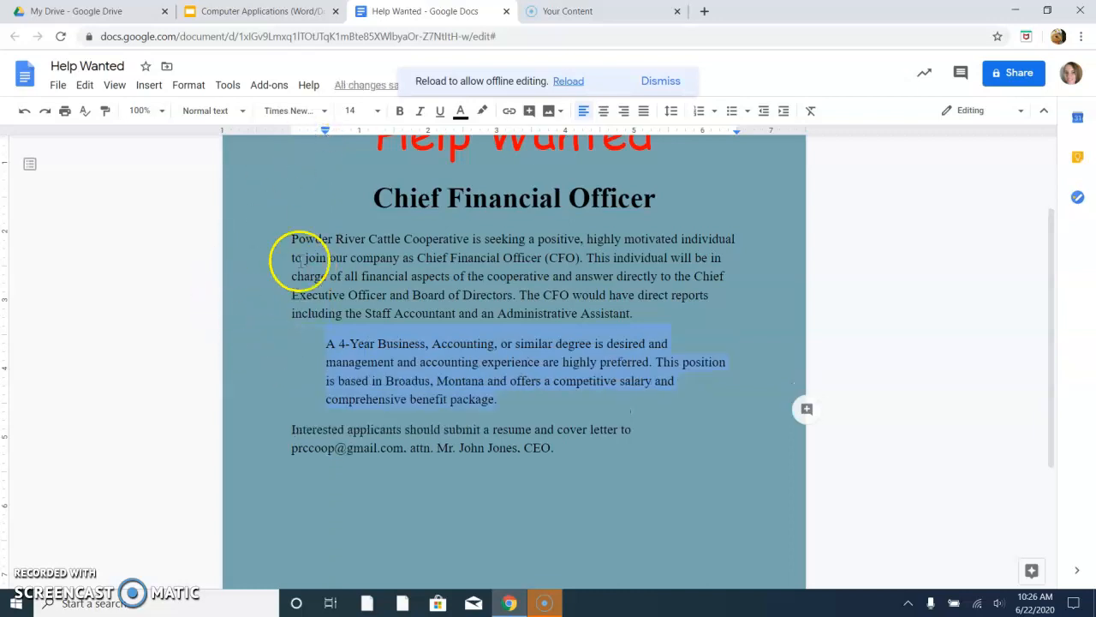
# - Try indenting the first line of the "Powder River Cattle Cooperative" paragraph, and undo the recent indent changes in the body text
pyautogui.click(284, 234)
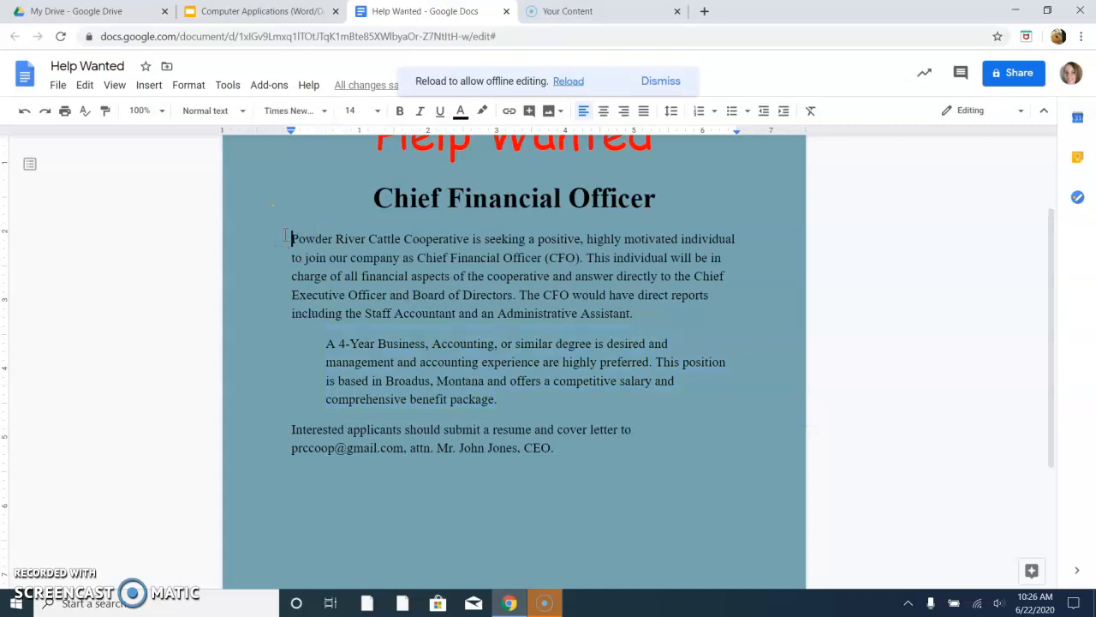
pyautogui.press('Tab')
pyautogui.press('BackSpace')
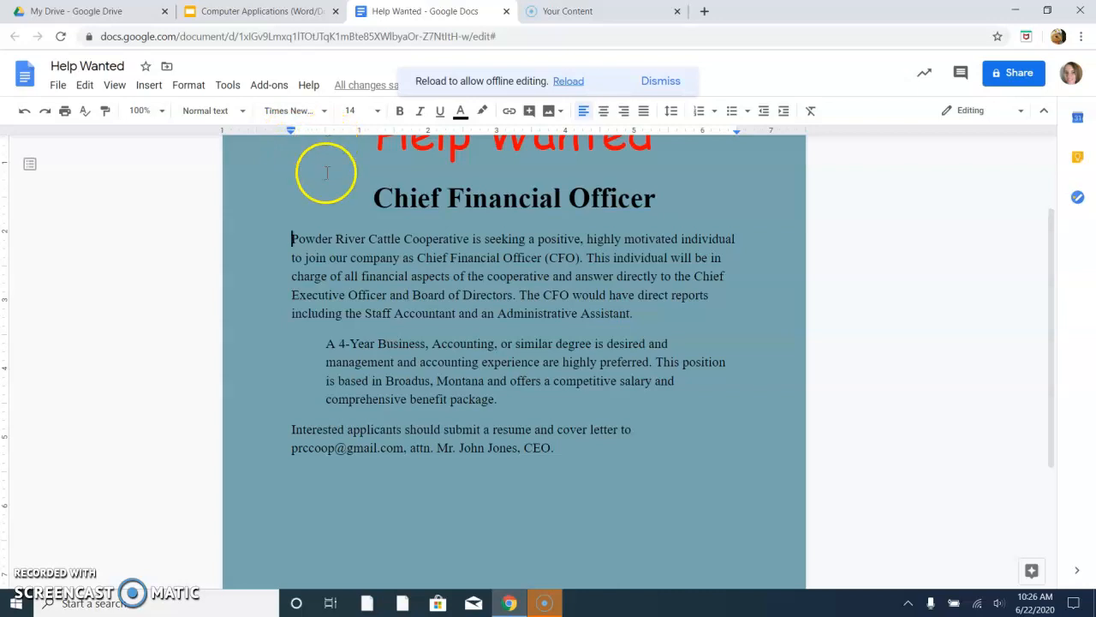
pyautogui.click(24, 112)
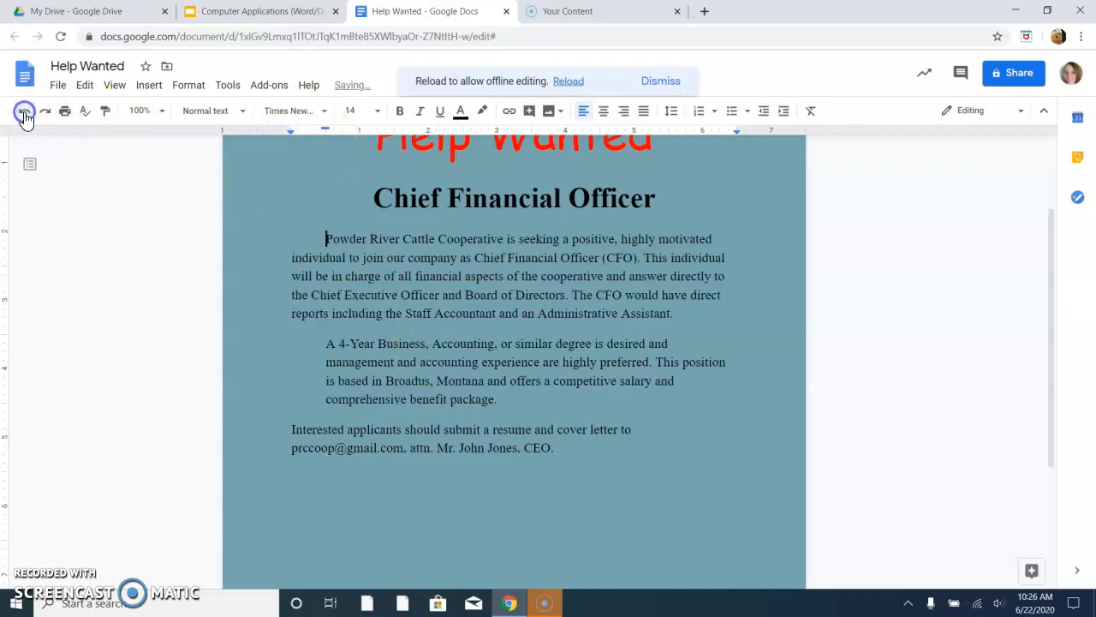
pyautogui.click(24, 112)
pyautogui.click(24, 112)
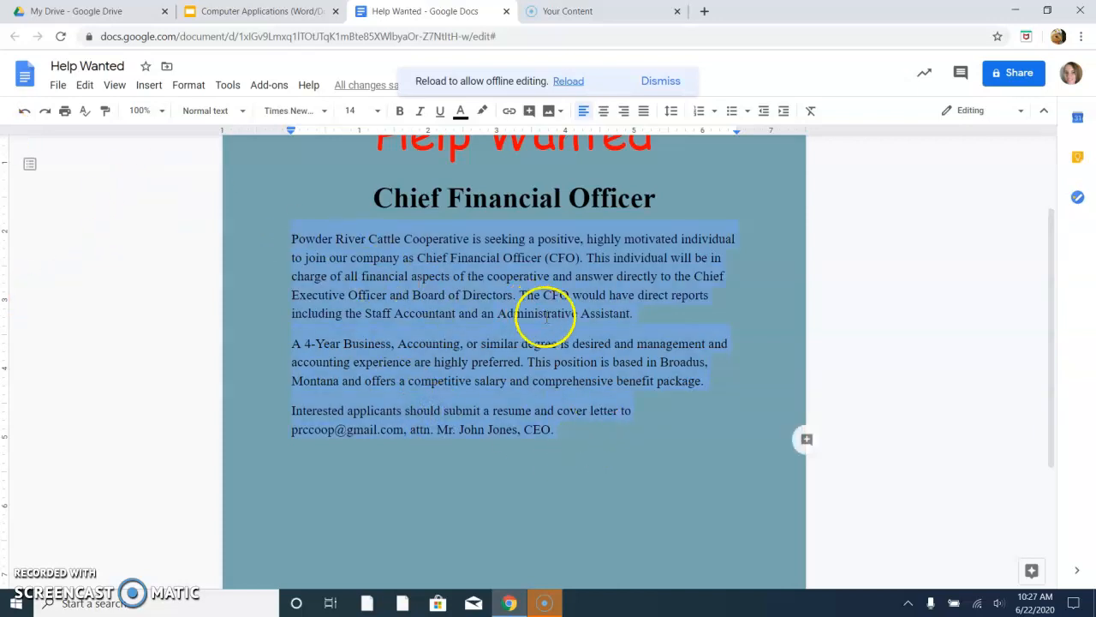
# - Try removing the space before the body paragraphs and applying double line spacing, and undo both changes
pyautogui.click(676, 113)
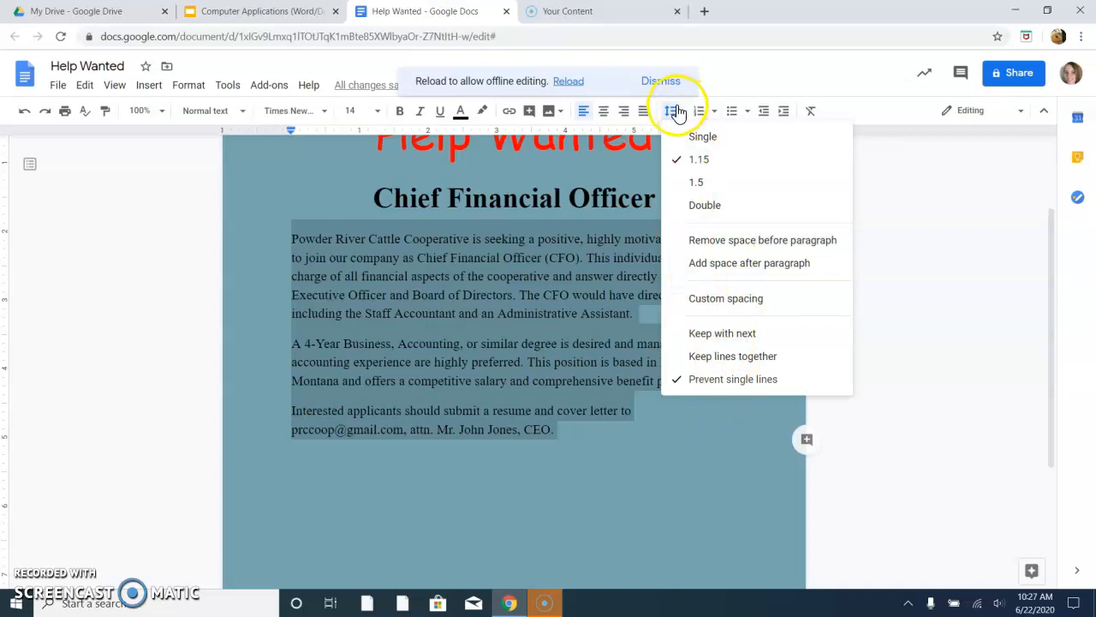
pyautogui.click(736, 243)
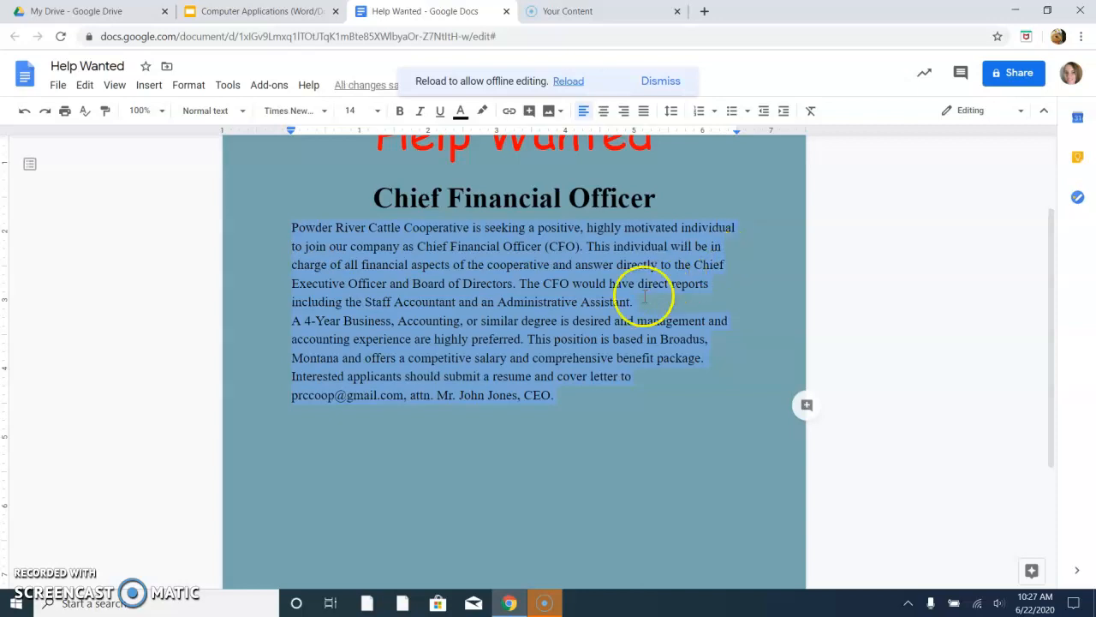
pyautogui.click(673, 112)
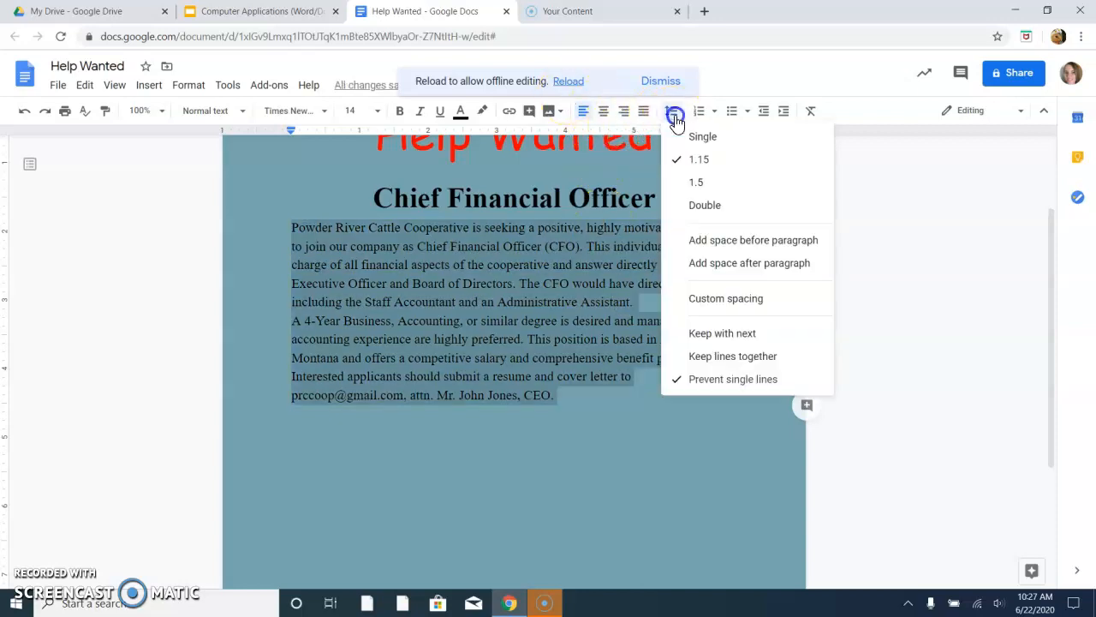
pyautogui.click(715, 204)
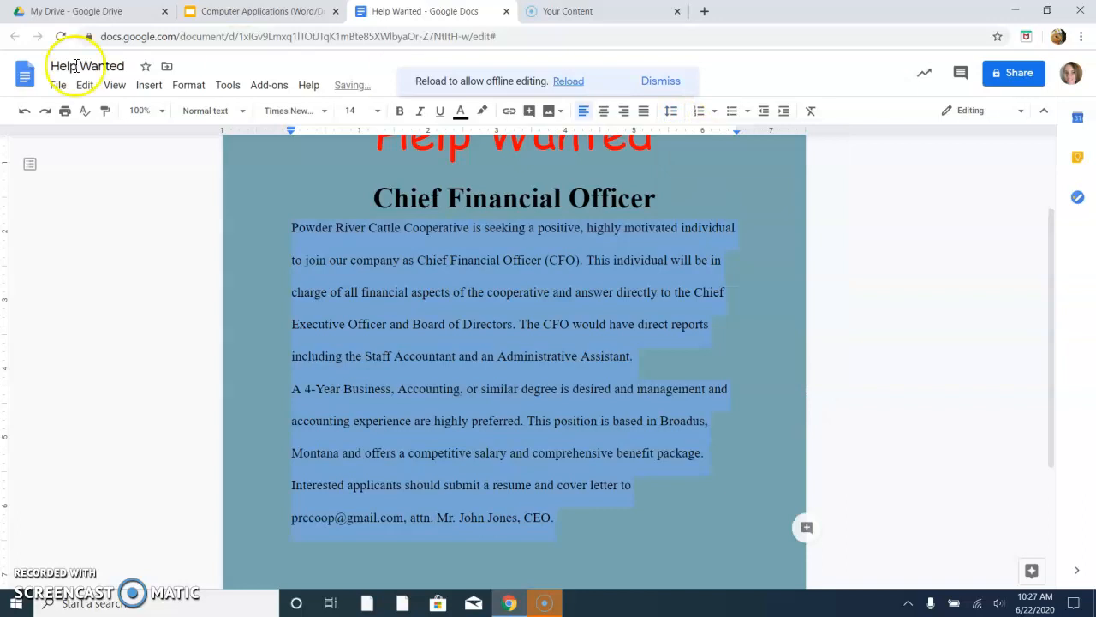
pyautogui.click(24, 111)
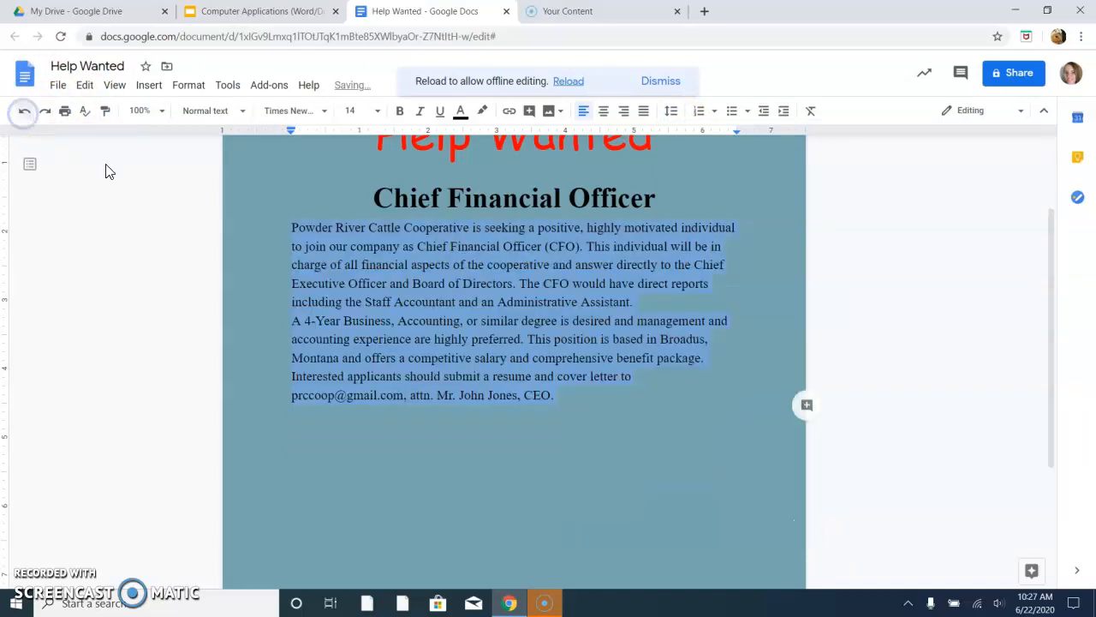
pyautogui.click(604, 423)
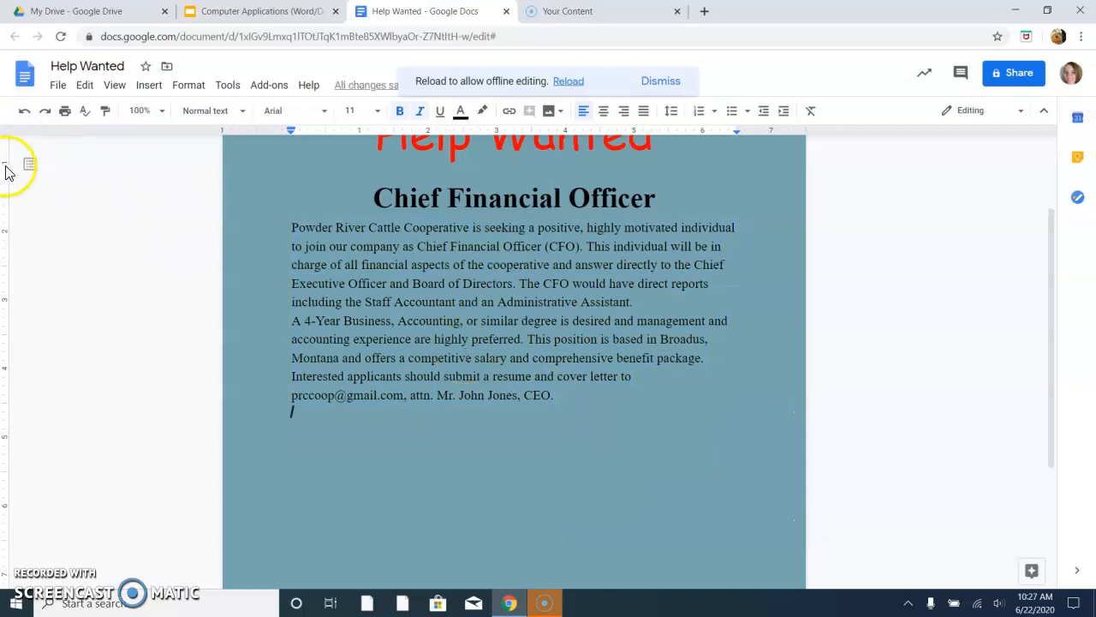
pyautogui.click(24, 110)
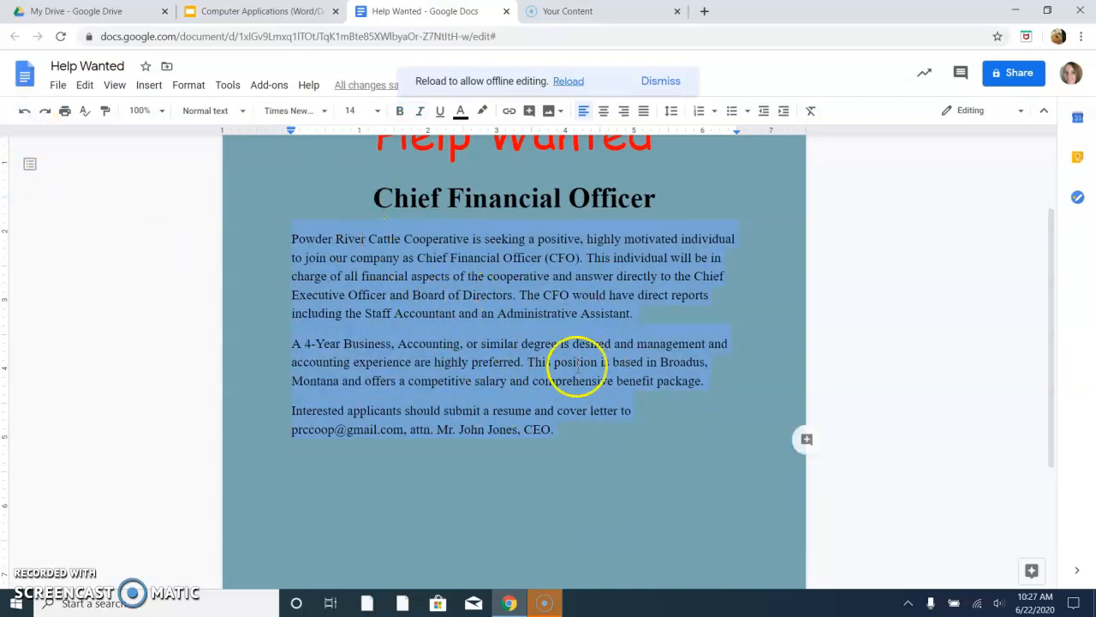
# - Try double line spacing on the body paragraphs with their paragraph spacing kept, and undo it
pyautogui.click(671, 111)
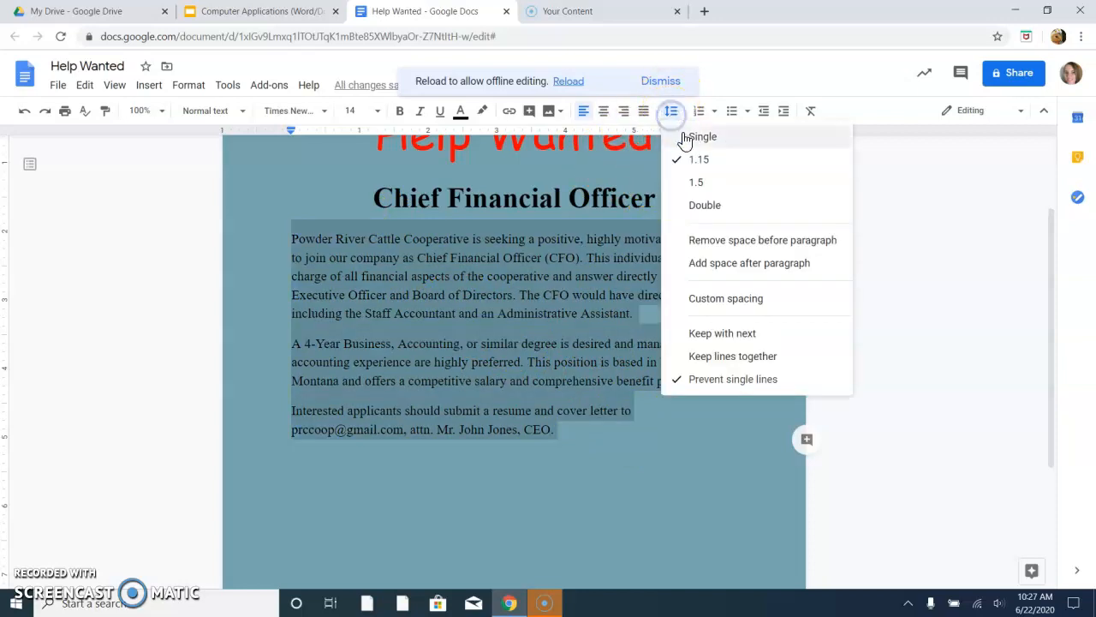
pyautogui.click(704, 203)
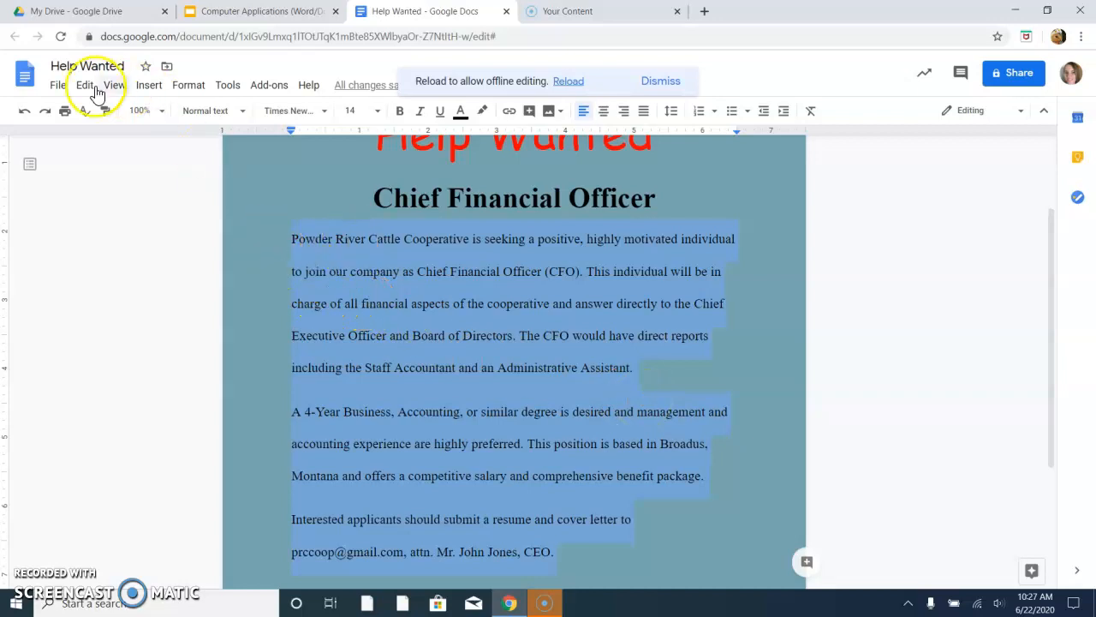
pyautogui.click(23, 112)
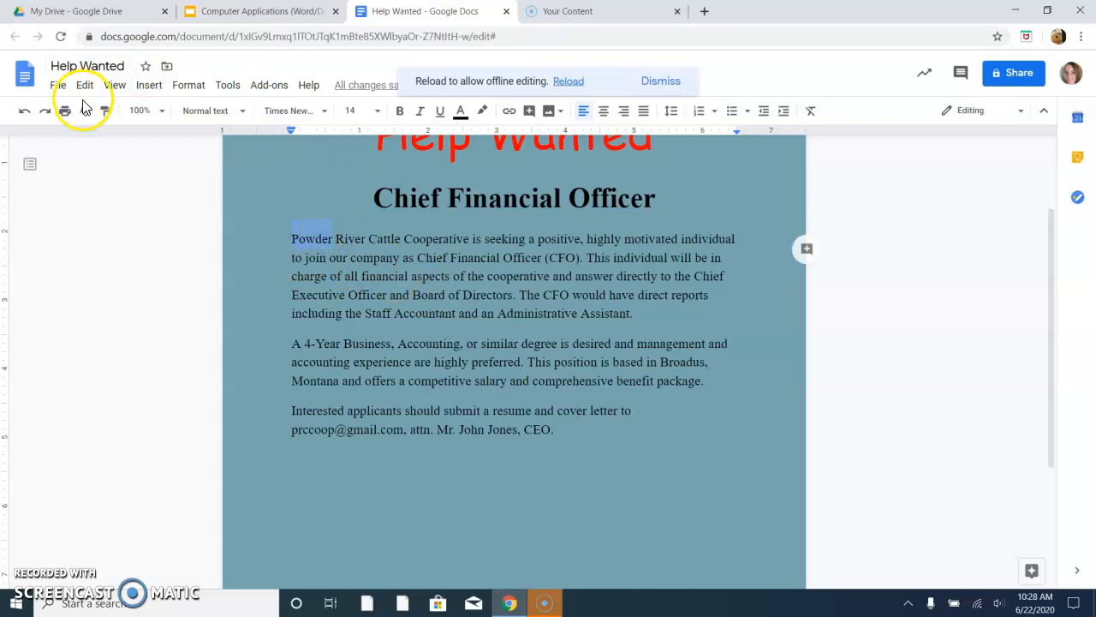
# - Make the word "Powder" bold at the start of the first body paragraph and clear the selection
pyautogui.click(399, 110)
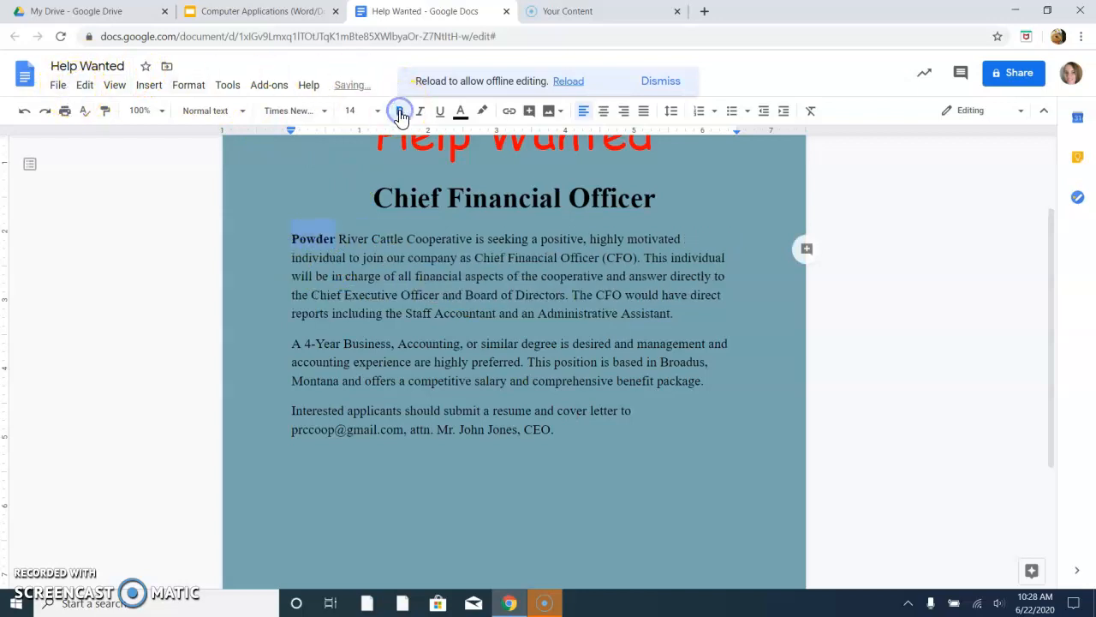
pyautogui.click(408, 314)
pyautogui.click(423, 317)
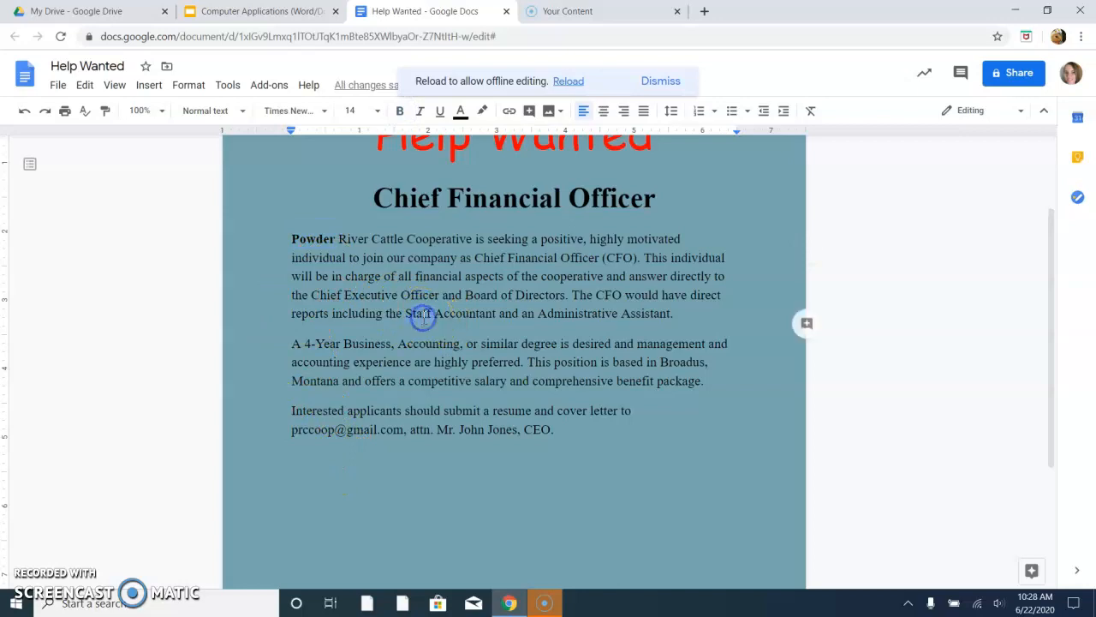
# - Undo the bold formatting on the word "Powder" at the start of the first body paragraph
pyautogui.doubleClick(428, 320)
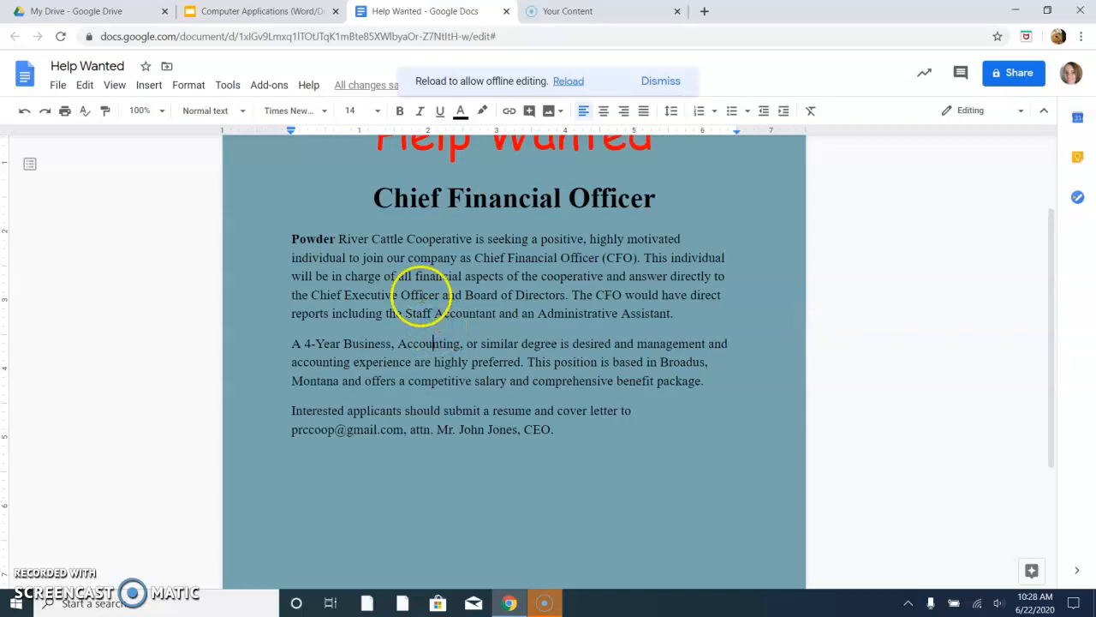
pyautogui.click(25, 113)
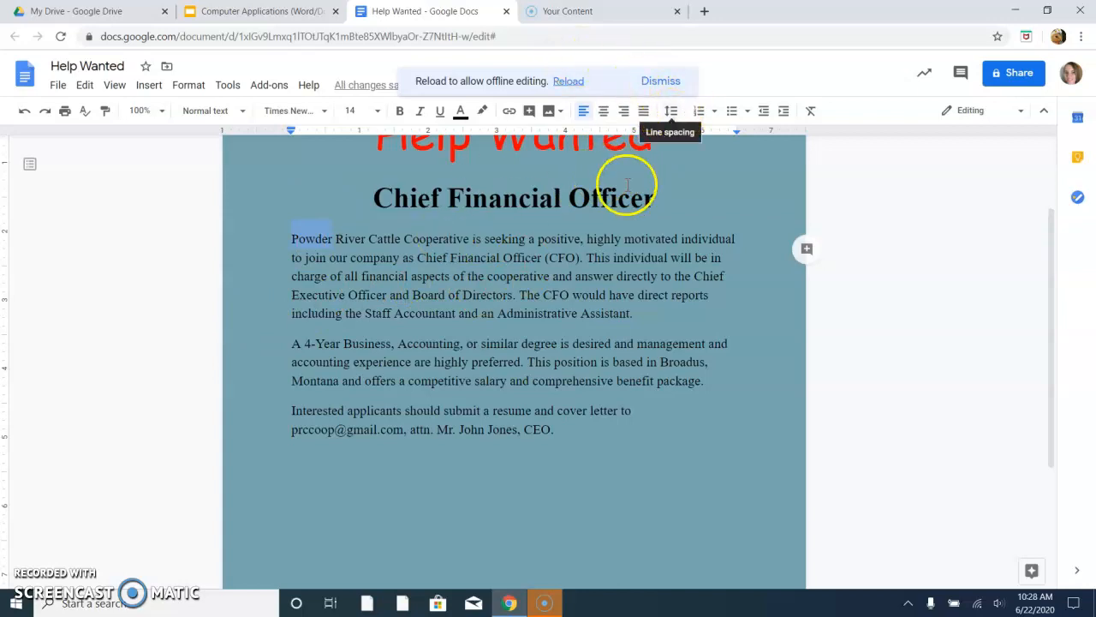
# - Try copying the "Help Wanted" heading's format onto the word "seeking" with Paint format, and undo it
pyautogui.moveTo(1057, 313); pyautogui.dragTo(1062, 233)
pyautogui.moveTo(623, 257); pyautogui.dragTo(604, 259)
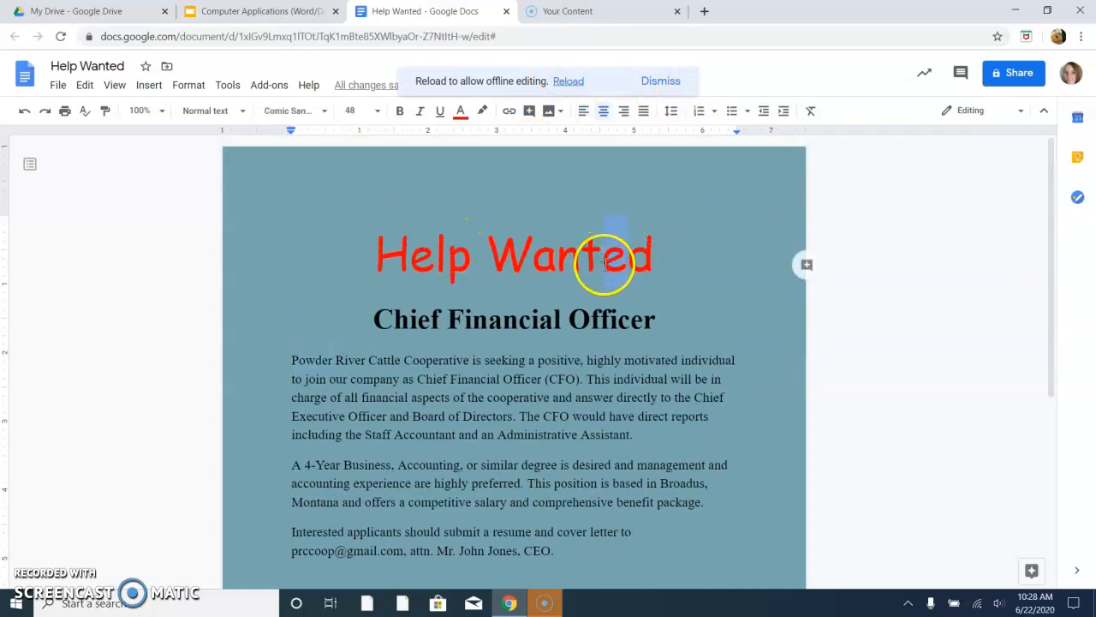
pyautogui.click(106, 114)
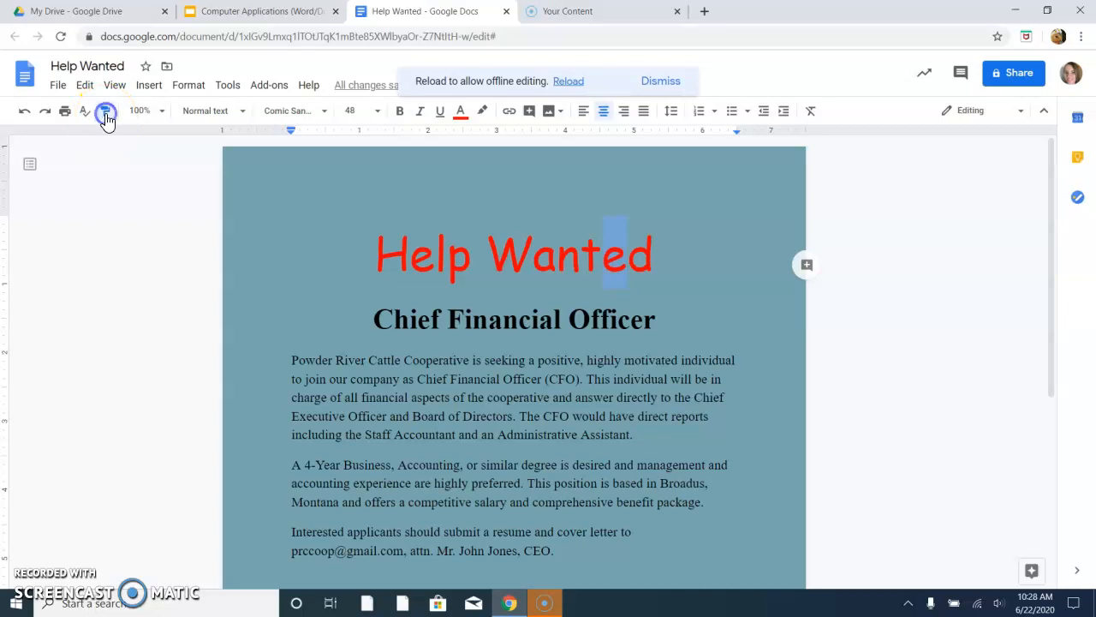
pyautogui.doubleClick(497, 361)
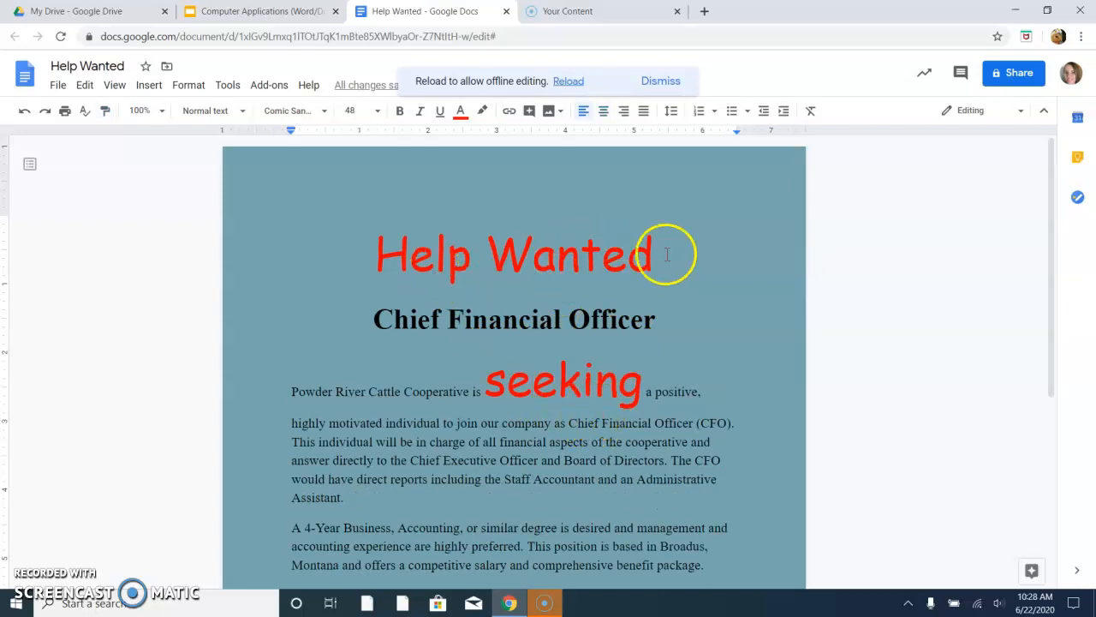
pyautogui.click(24, 111)
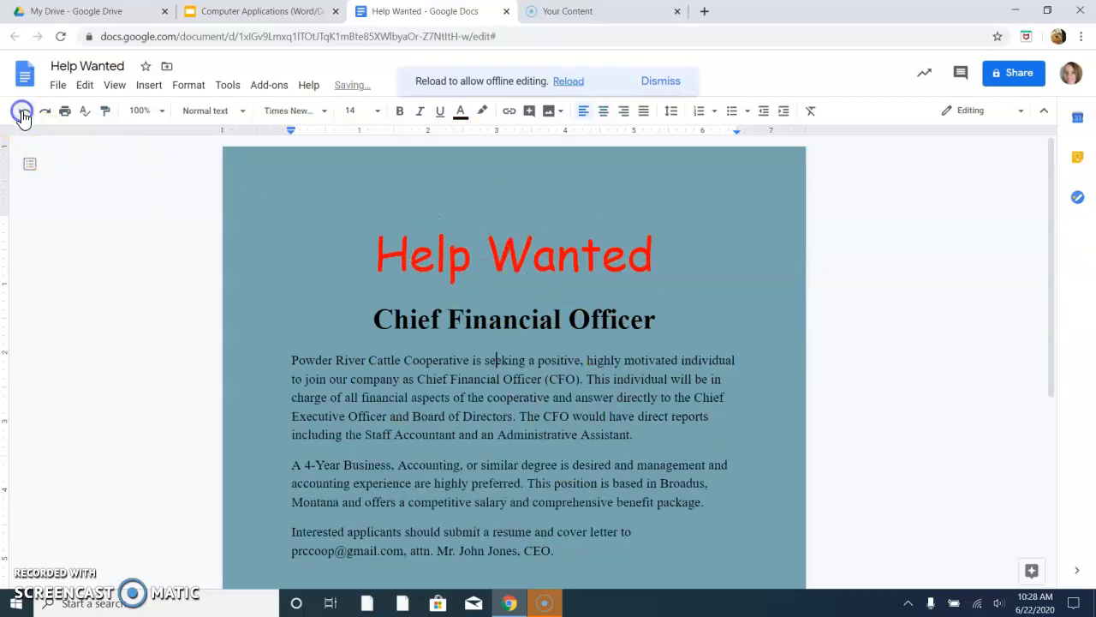
# - Try painting the "Help Wanted" format repeatedly onto body words such as "and", "individual", "Accounting" and "salary", and turn Paint format off
pyautogui.click(545, 253)
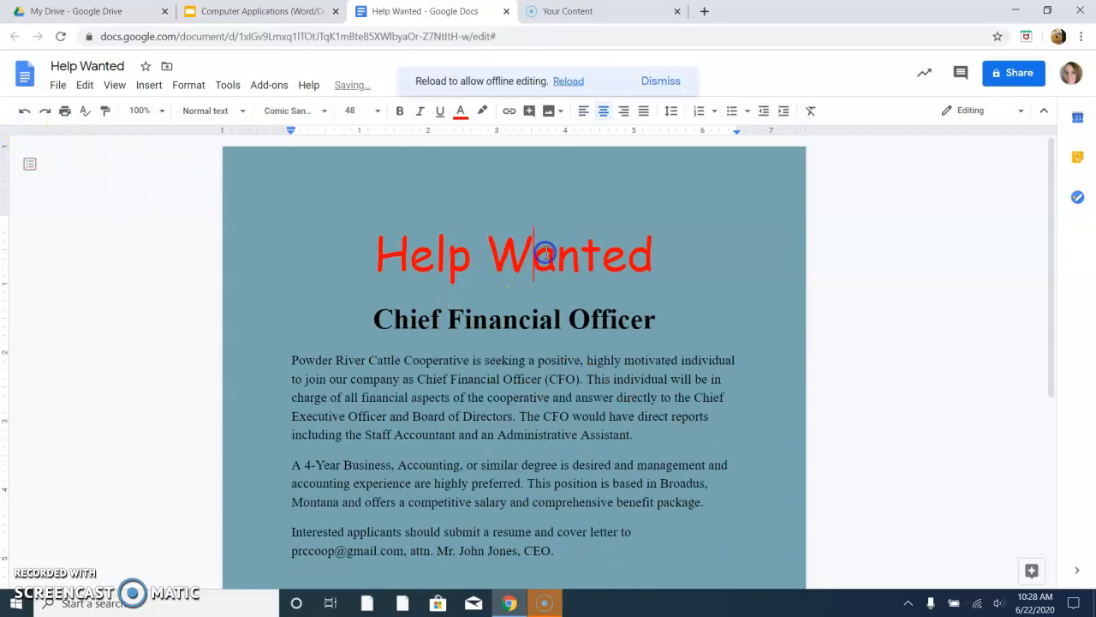
pyautogui.click(106, 112)
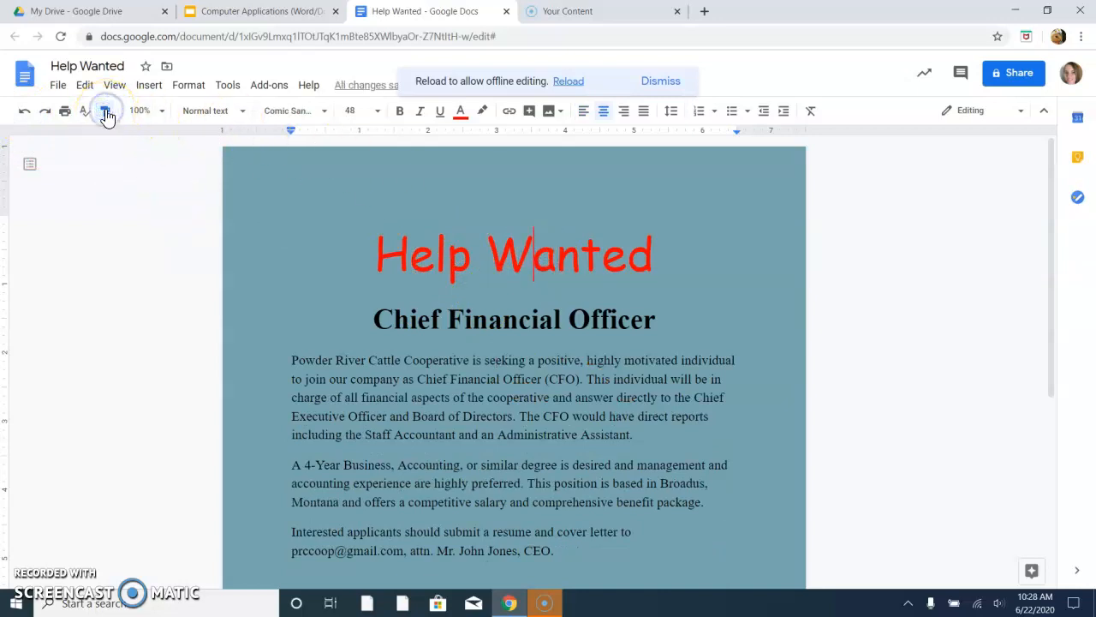
pyautogui.click(626, 358)
pyautogui.click(465, 454)
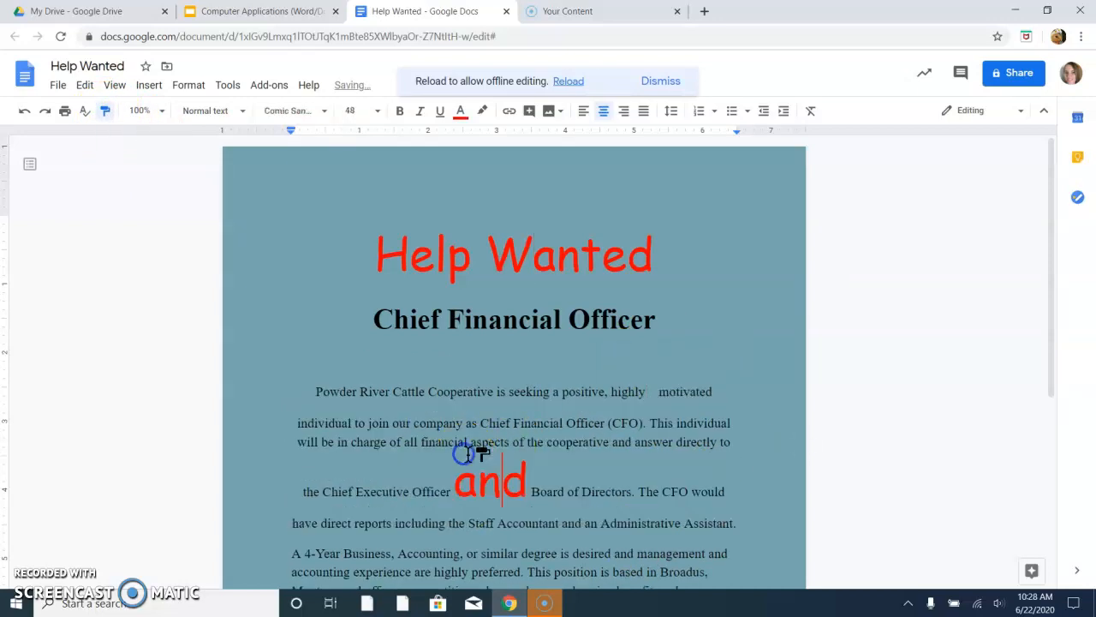
pyautogui.click(342, 423)
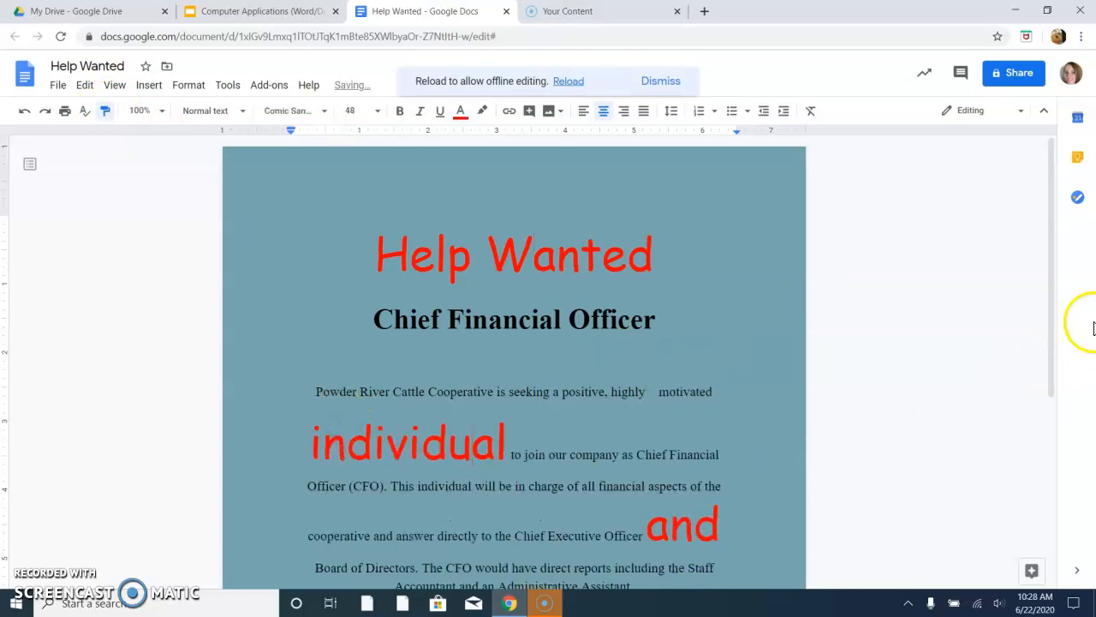
pyautogui.moveTo(1053, 287); pyautogui.dragTo(1069, 382)
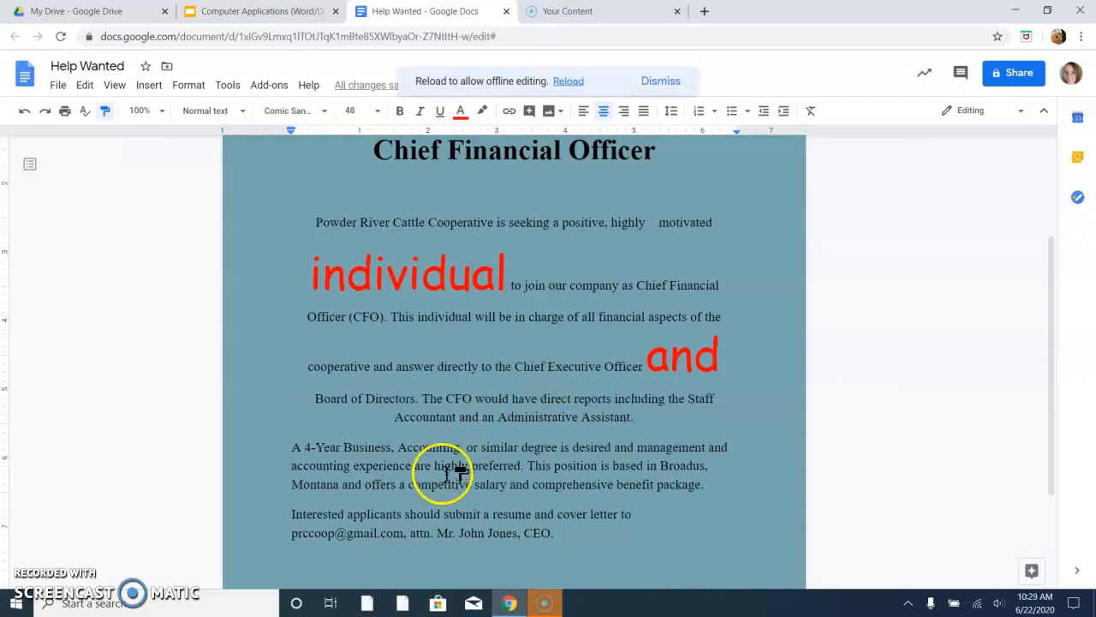
pyautogui.click(437, 450)
pyautogui.click(666, 525)
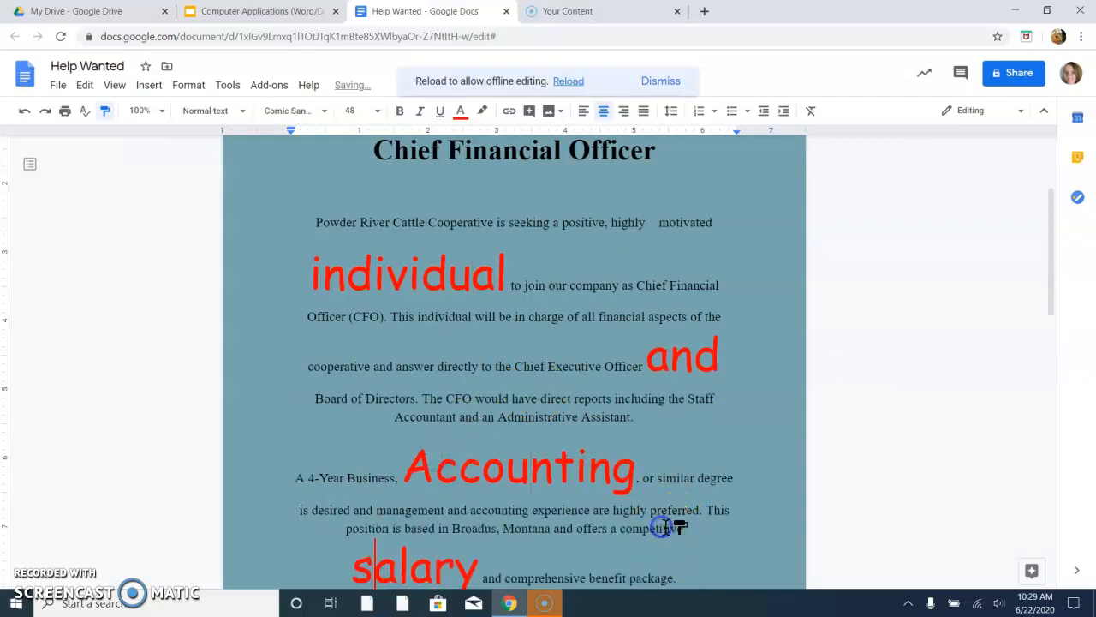
pyautogui.click(106, 114)
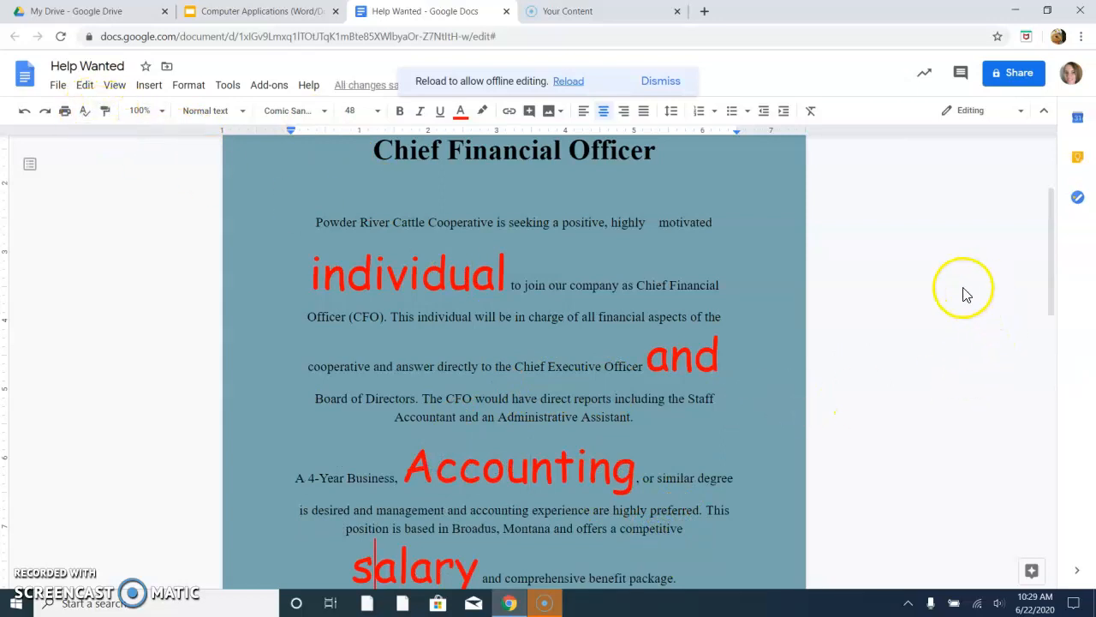
# - Undo all the heading formatting painted onto words in the body paragraphs
pyautogui.click(25, 113)
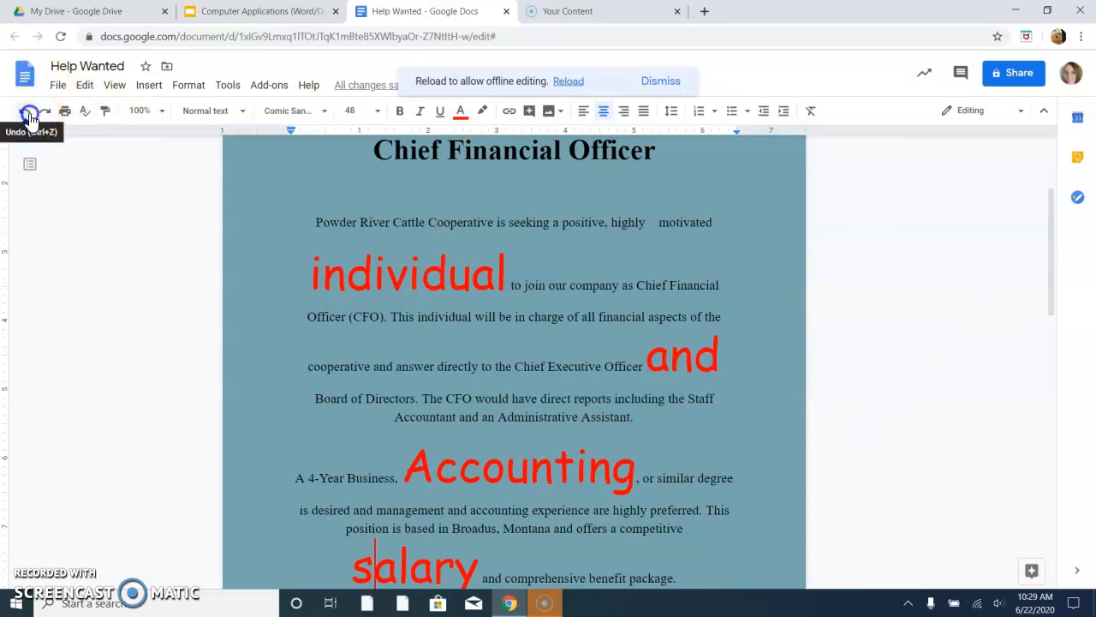
pyautogui.click(25, 112)
pyautogui.click(25, 113)
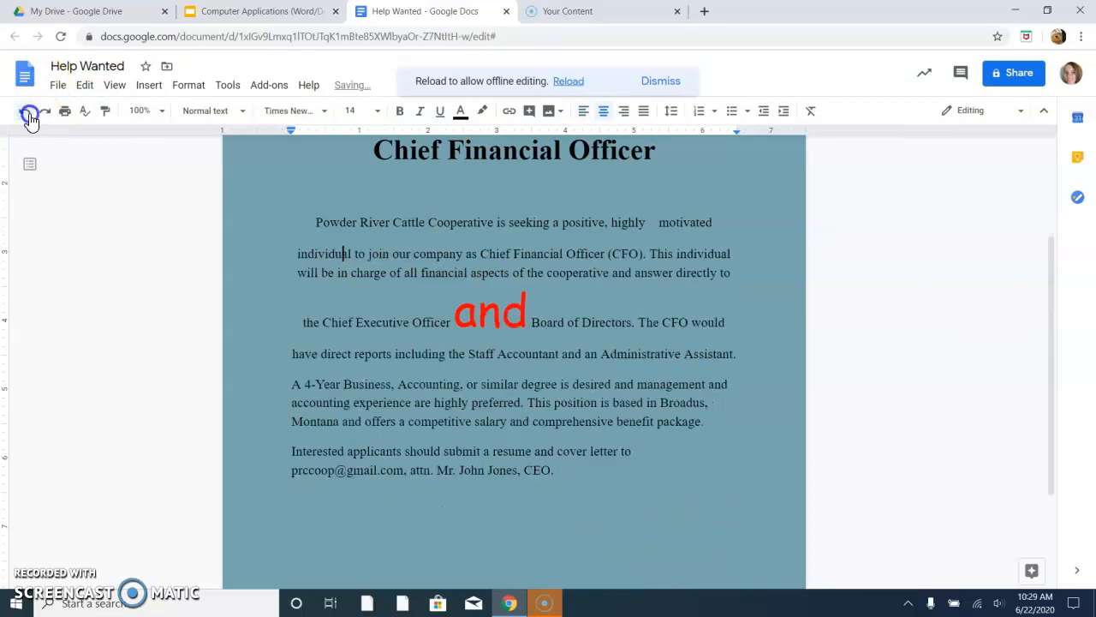
pyautogui.click(25, 112)
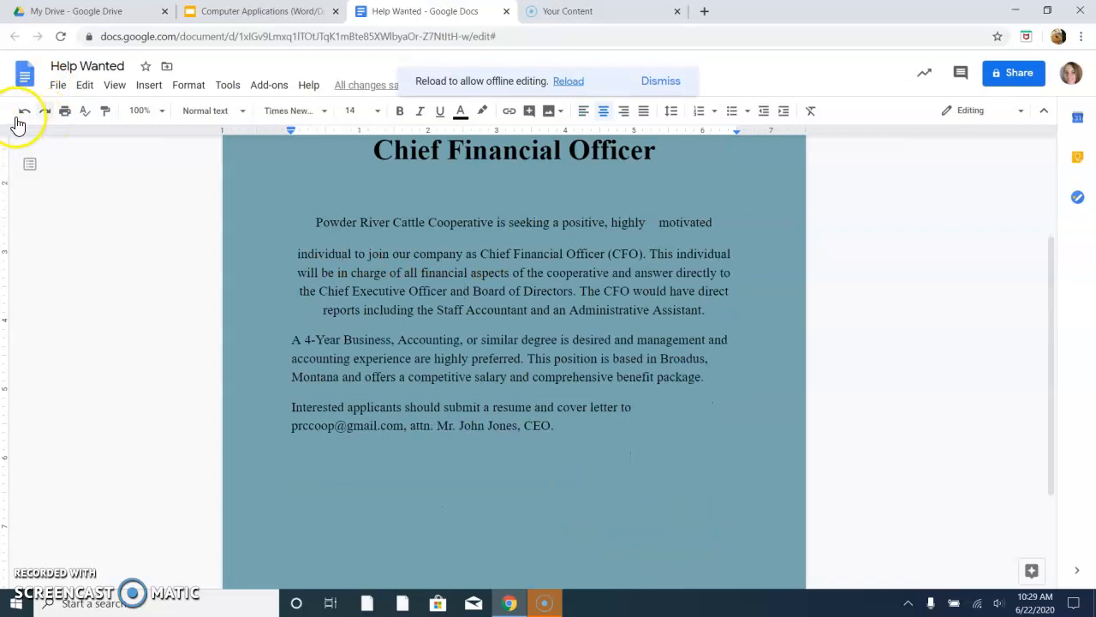
pyautogui.click(25, 116)
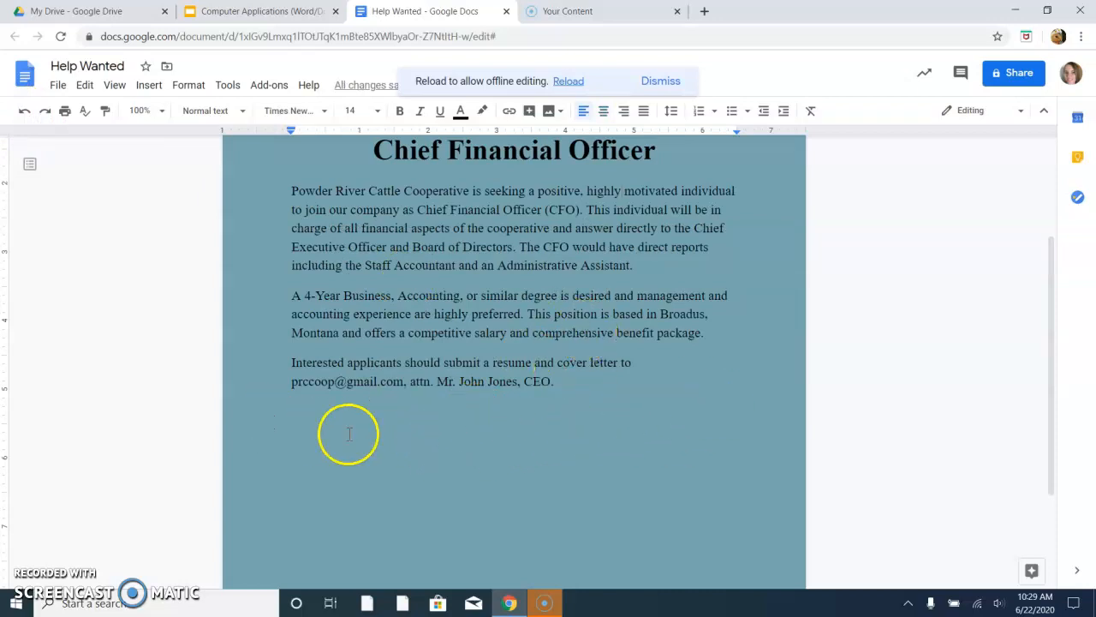
# - Try a custom line spacing of 4 on the body paragraphs, and undo it
pyautogui.moveTo(570, 392); pyautogui.dragTo(333, 208)
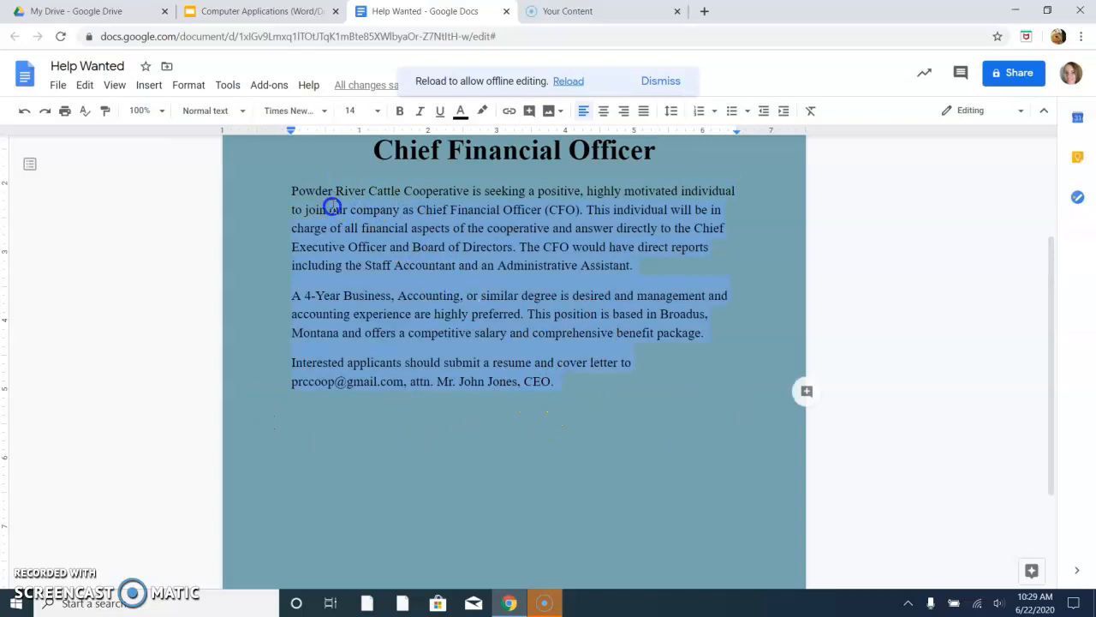
pyautogui.click(669, 111)
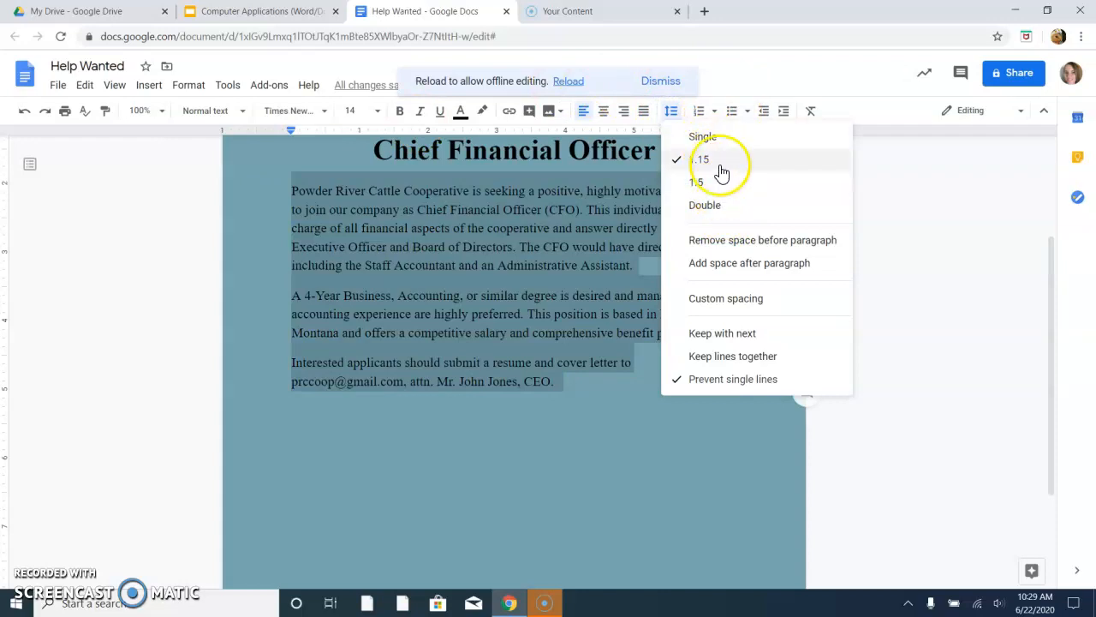
pyautogui.click(734, 299)
pyautogui.click(508, 293)
pyautogui.write('4')
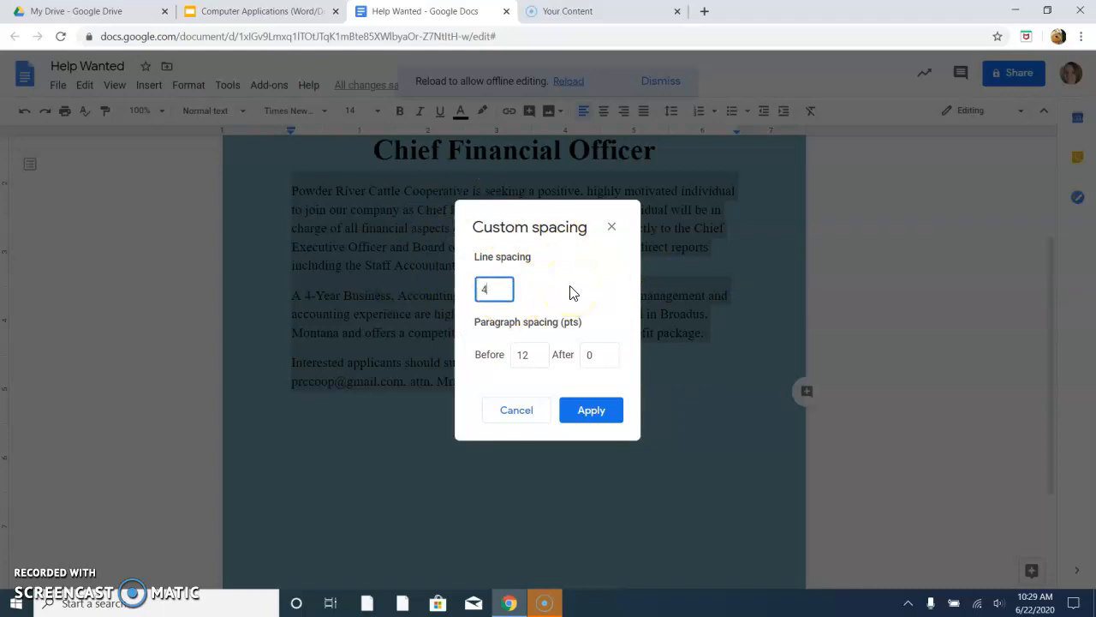
pyautogui.click(603, 413)
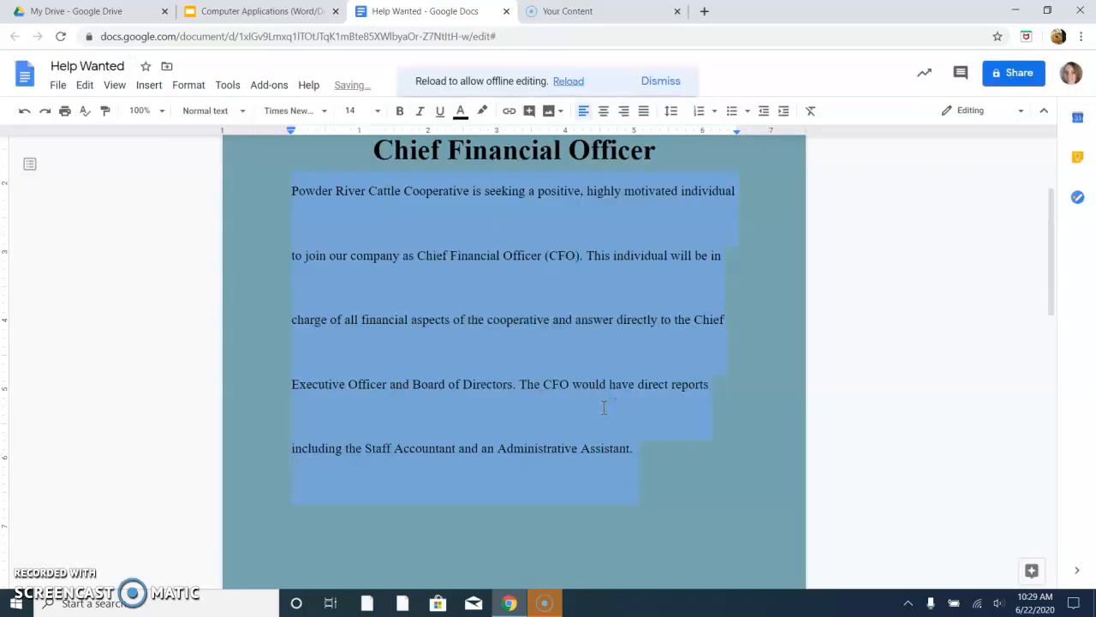
pyautogui.click(23, 113)
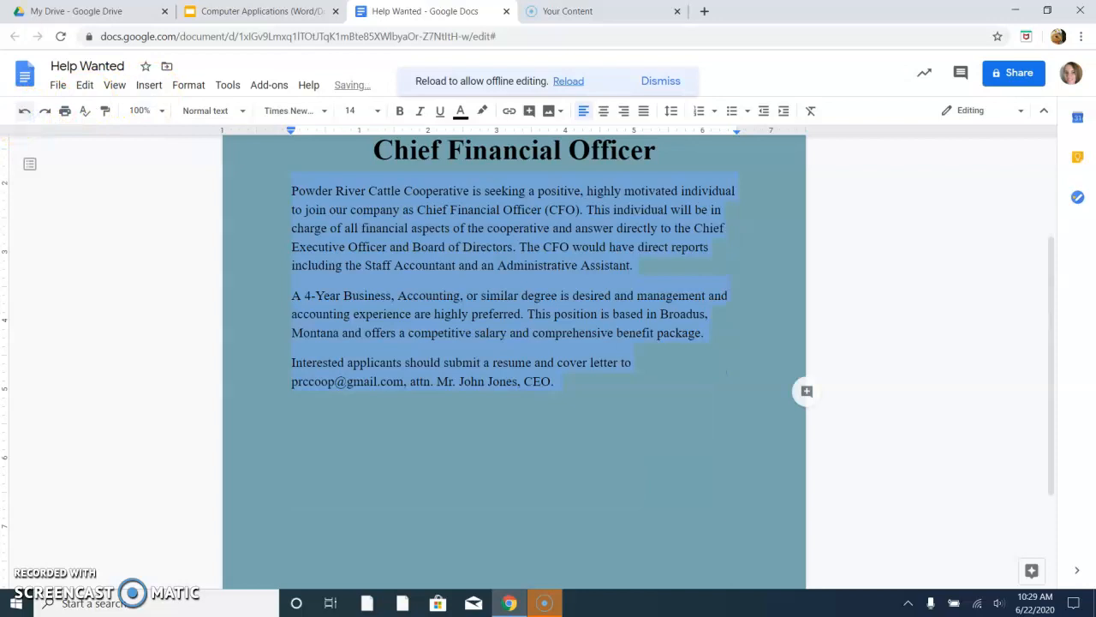
# - Examine the page margins and other page setup options, and close the settings
pyautogui.click(56, 85)
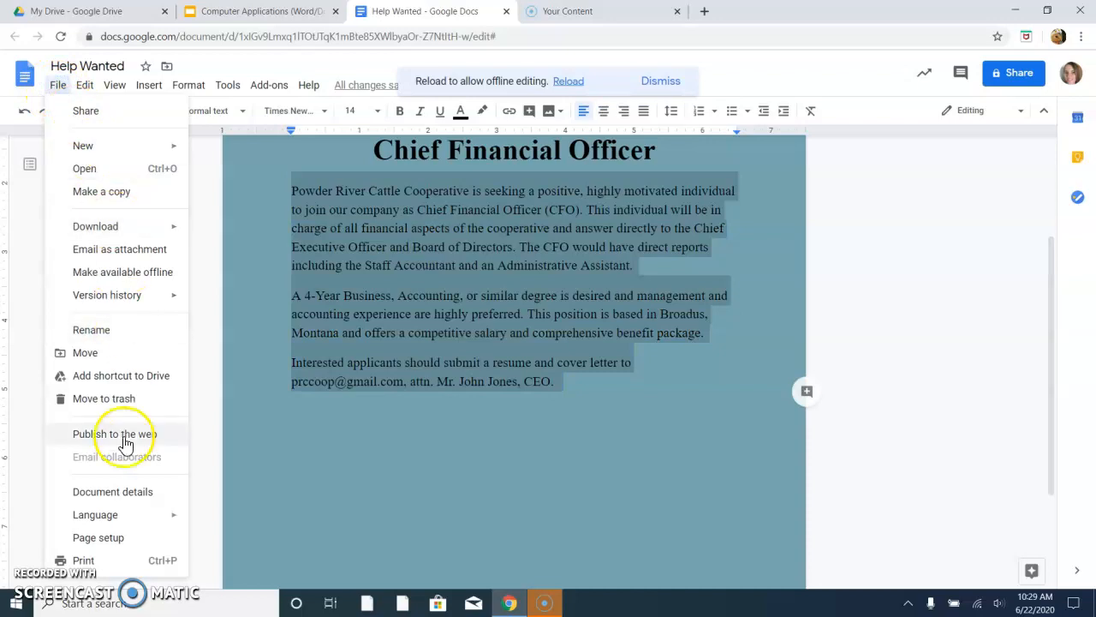
pyautogui.click(99, 548)
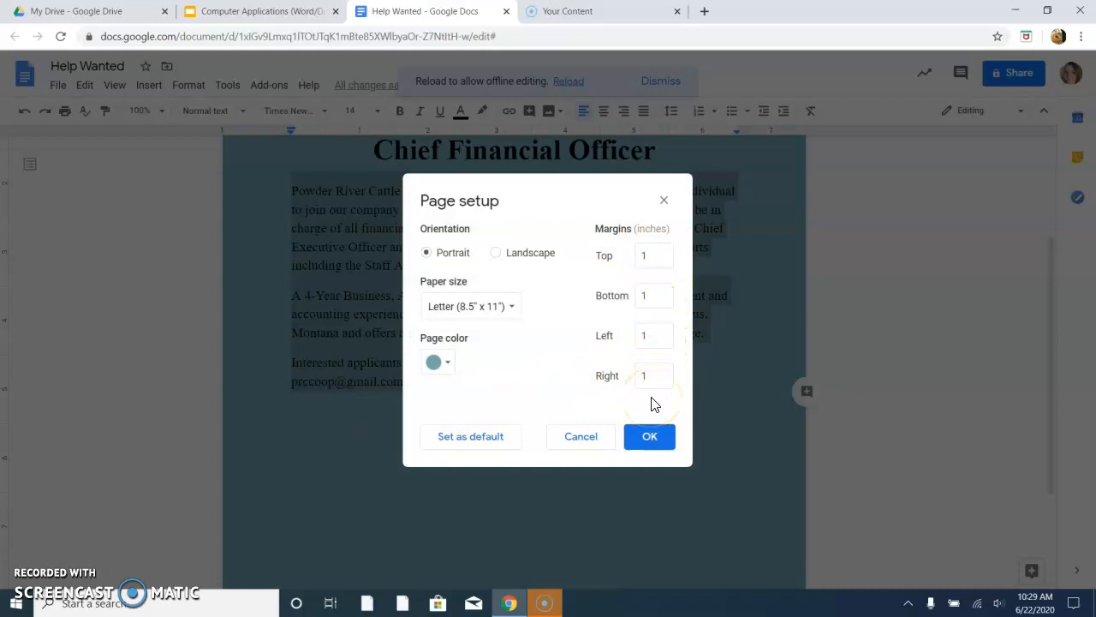
pyautogui.click(655, 437)
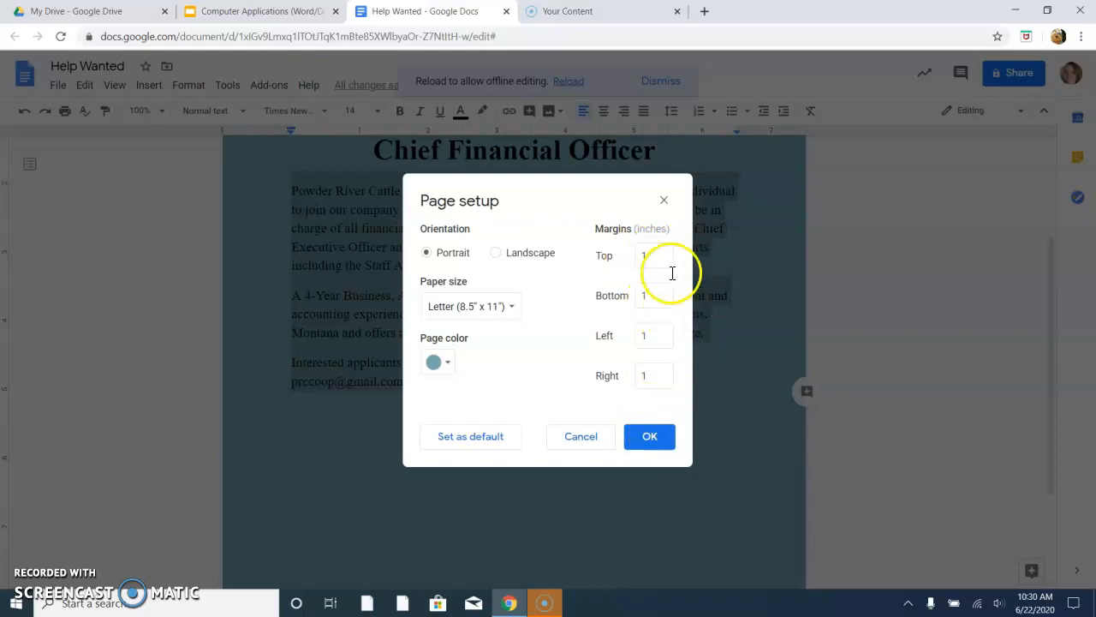
pyautogui.click(653, 438)
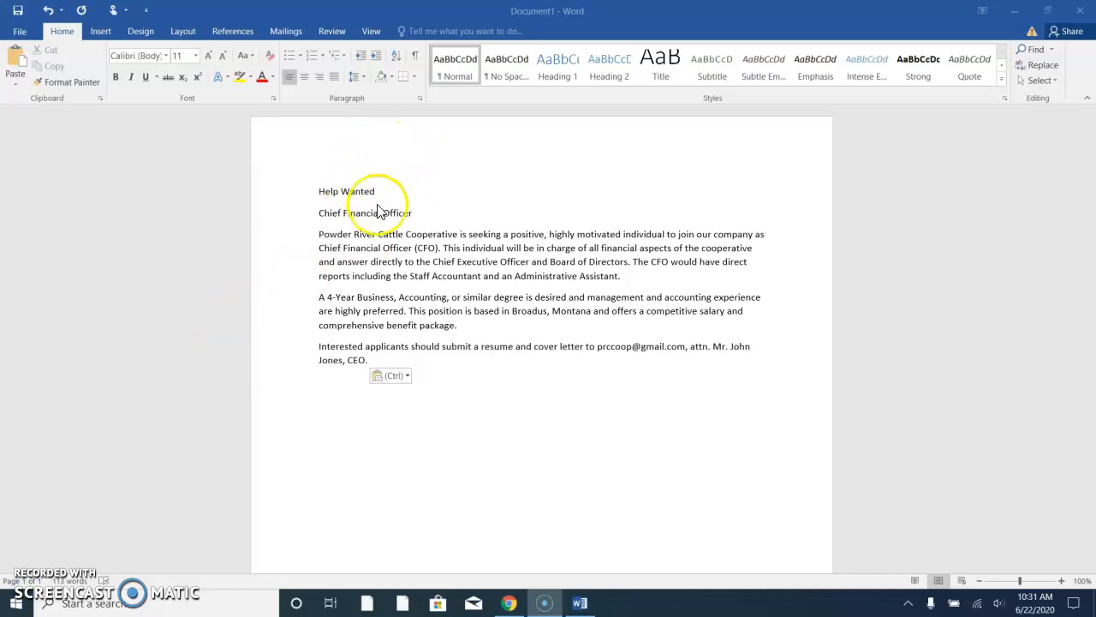
# - In the Word document, try Bahnschrift on the whole advertisement text, and set it in Times New Roman at size 12
pyautogui.moveTo(394, 367); pyautogui.dragTo(290, 182)
pyautogui.click(165, 57)
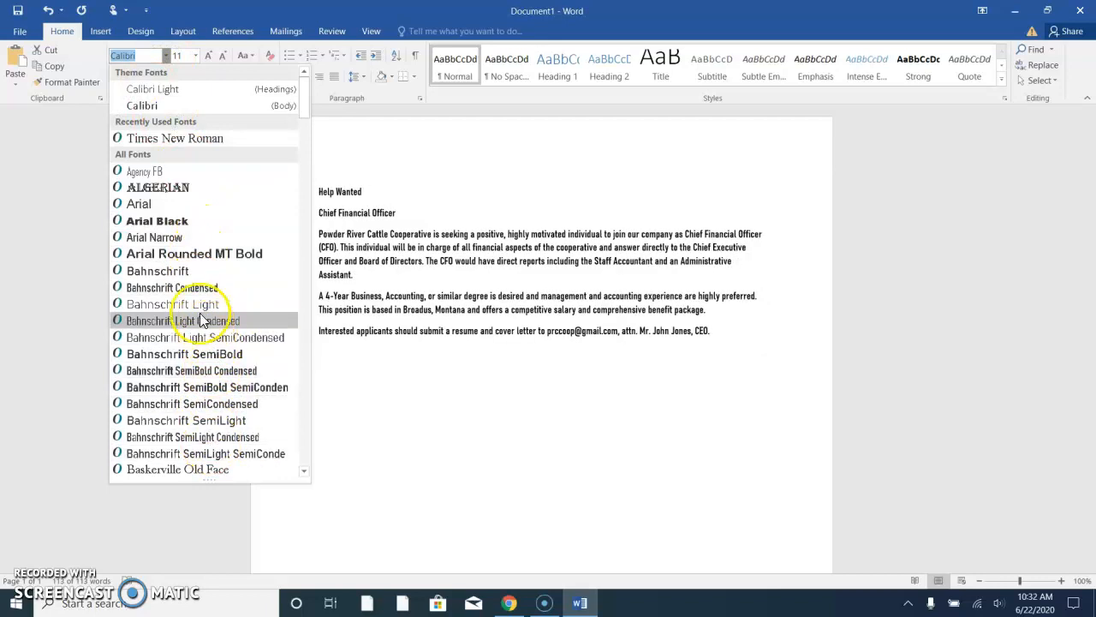
pyautogui.click(184, 271)
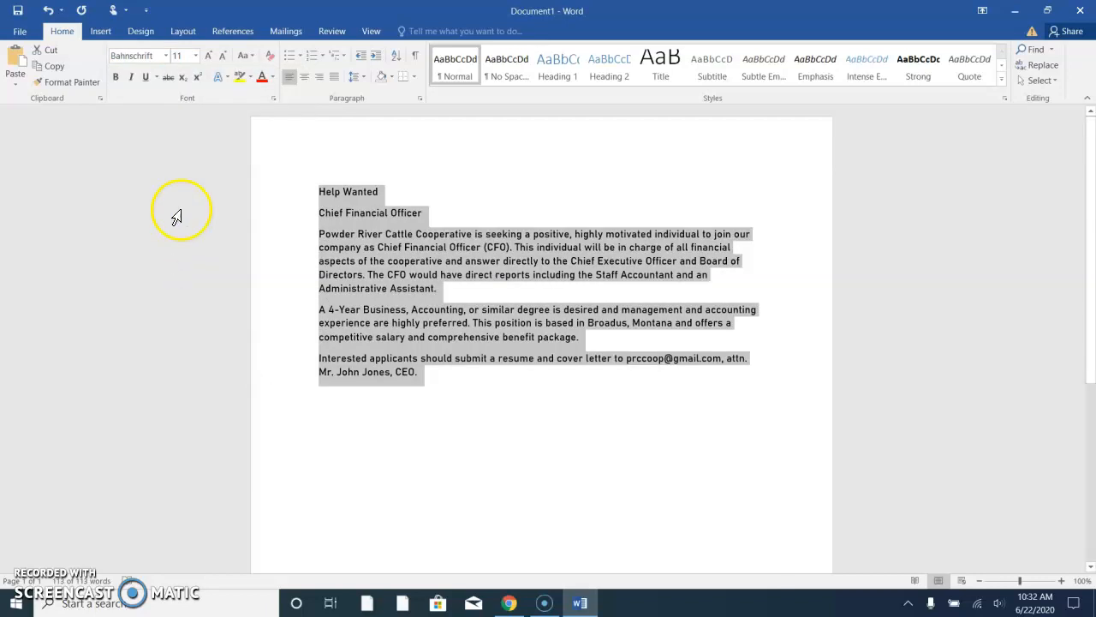
pyautogui.click(195, 56)
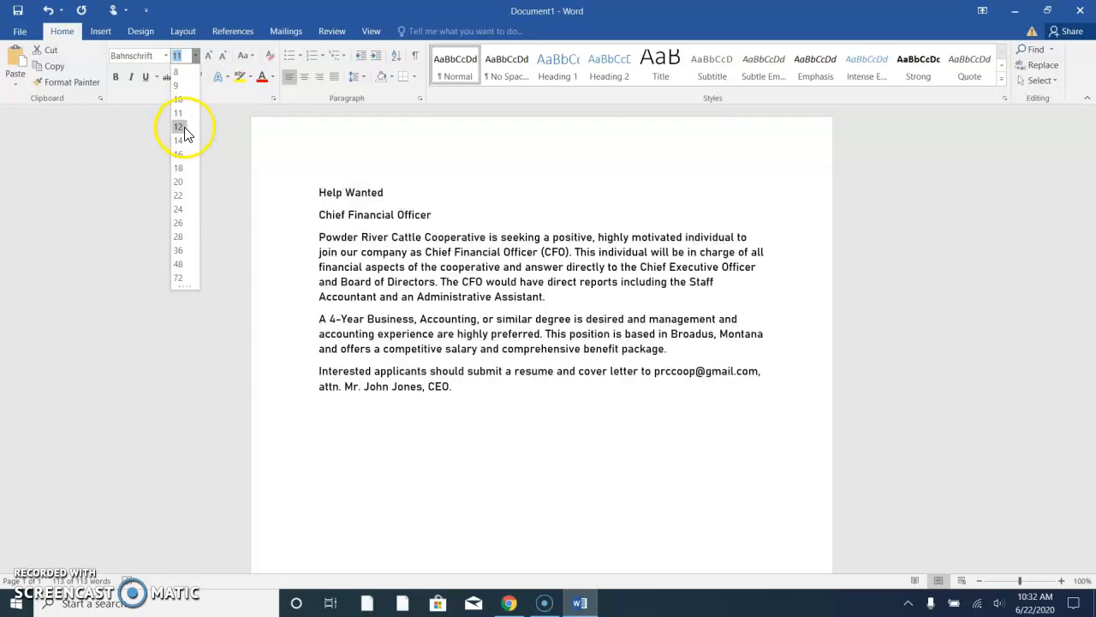
pyautogui.click(182, 127)
pyautogui.click(165, 55)
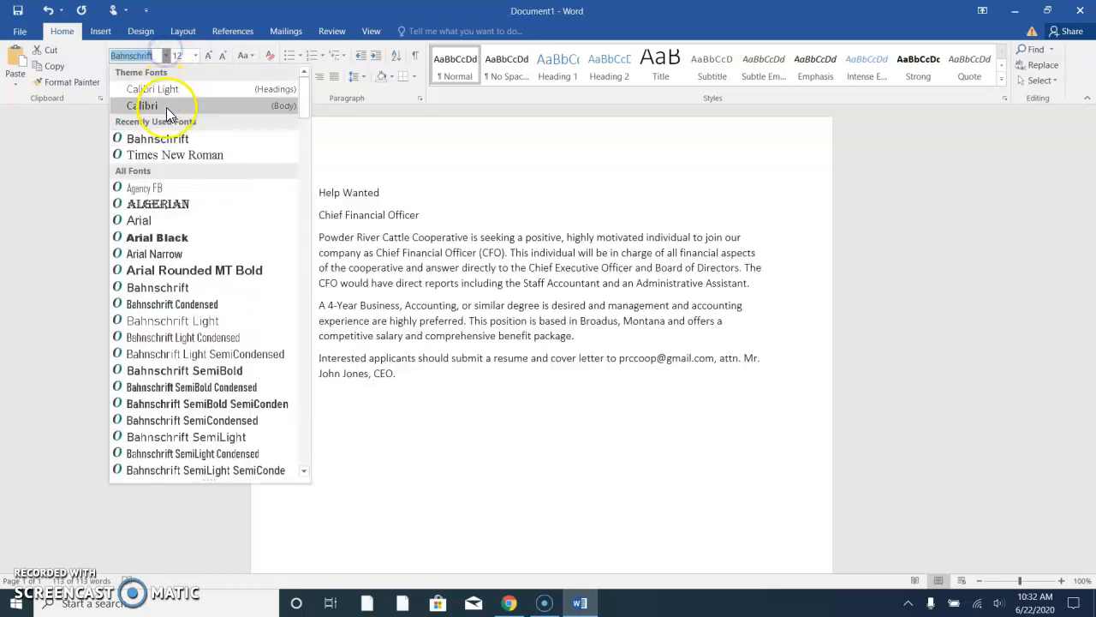
pyautogui.click(163, 154)
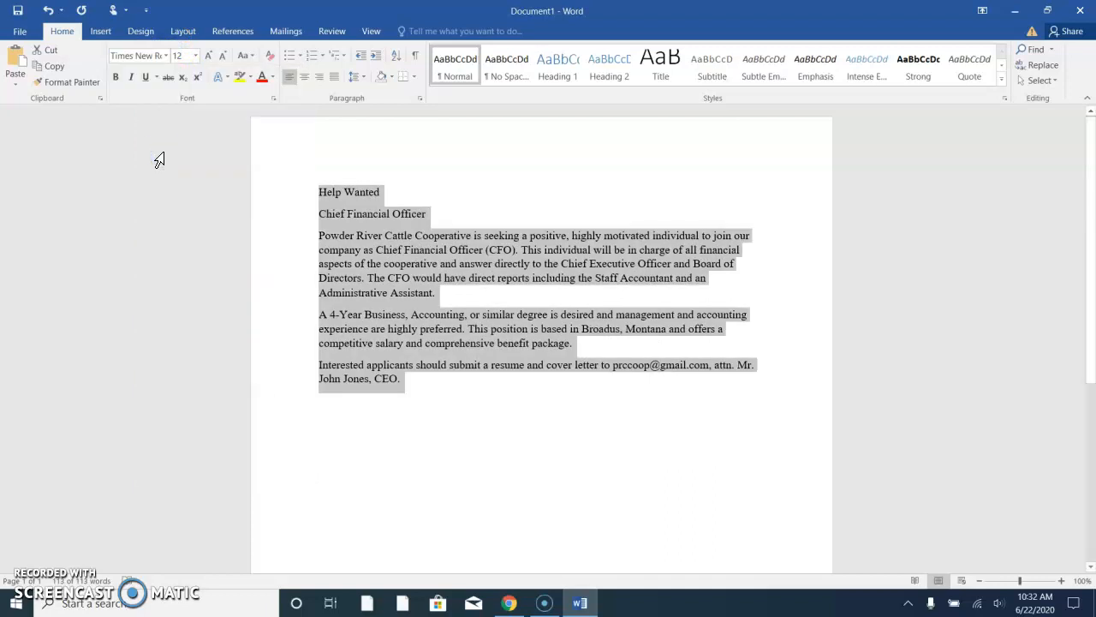
# - Try shrinking and enlarging the font size of the whole text step by step, and bring it back to 12
pyautogui.click(220, 63)
pyautogui.click(220, 62)
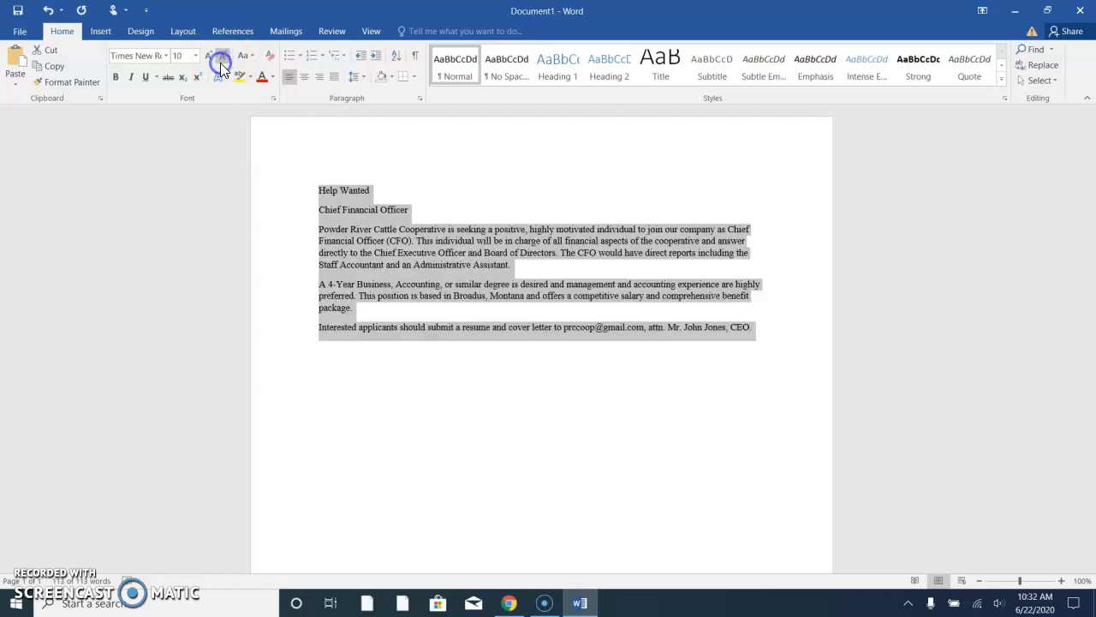
pyautogui.click(220, 64)
pyautogui.click(210, 57)
pyautogui.click(210, 57)
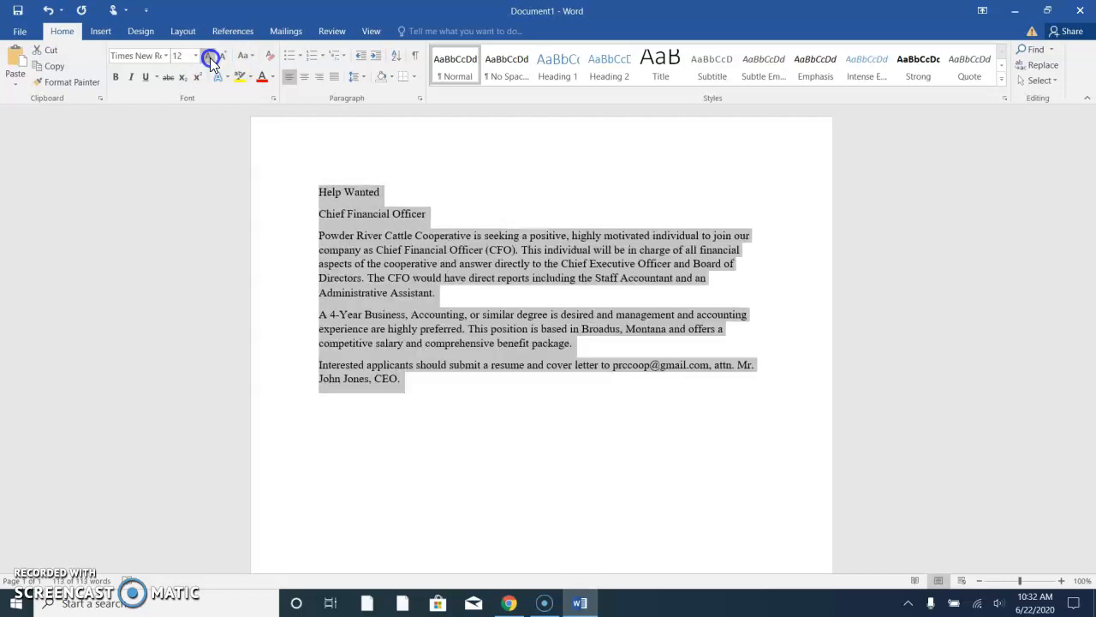
pyautogui.click(211, 58)
pyautogui.click(211, 58)
pyautogui.click(211, 58)
pyautogui.click(211, 58)
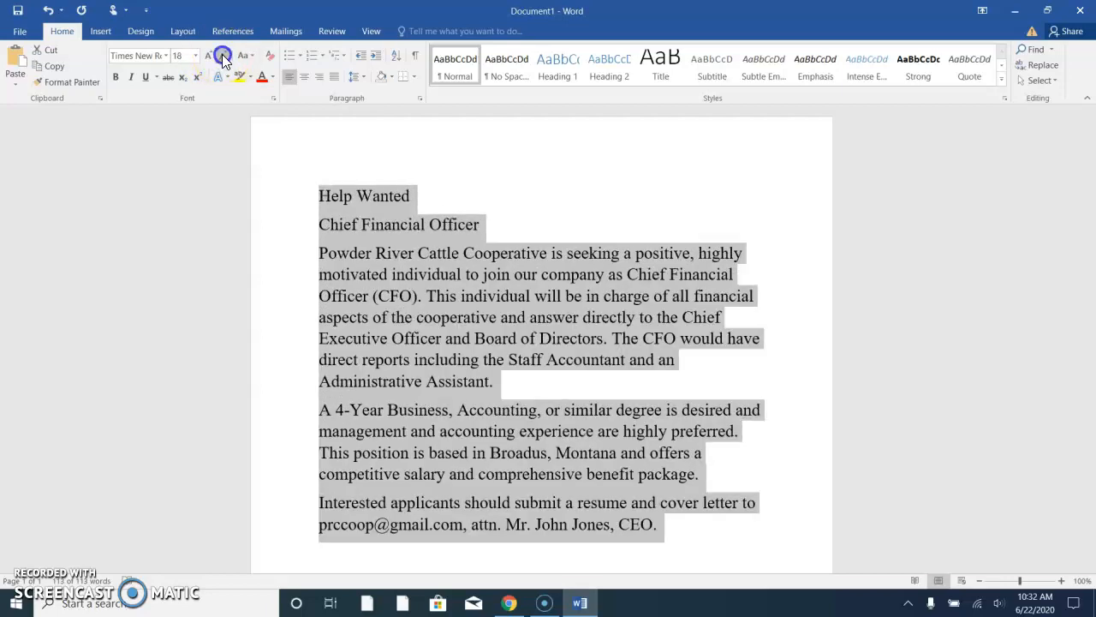
pyautogui.click(222, 55)
pyautogui.click(222, 55)
pyautogui.click(222, 55)
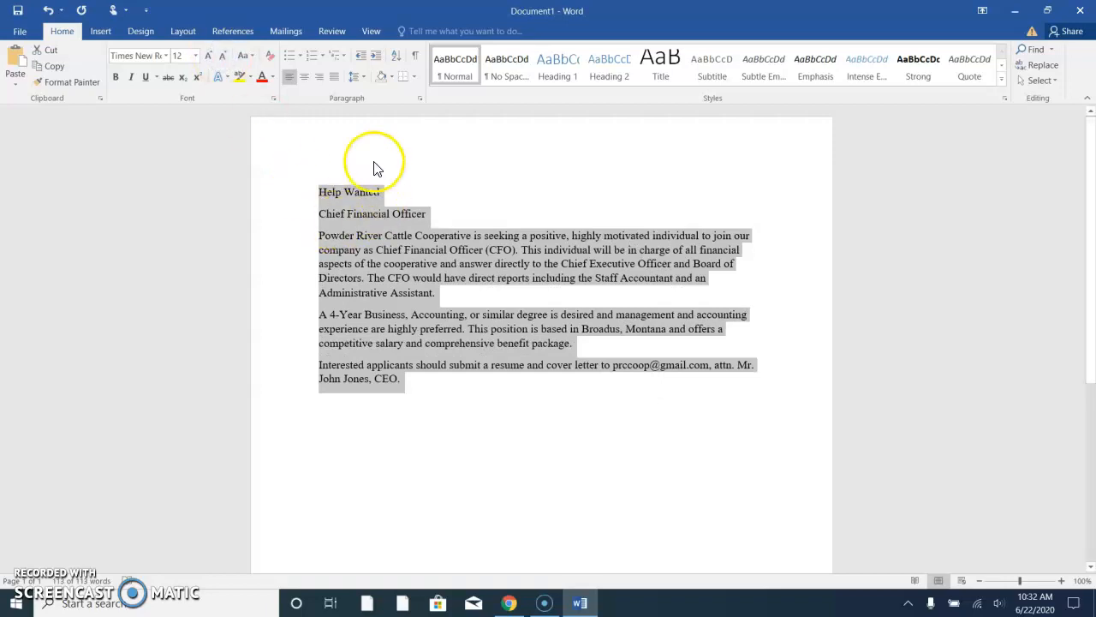
# - Enlarge the "Help Wanted" and "Chief Financial Officer" heading lines to font size 20
pyautogui.click(416, 213)
pyautogui.moveTo(465, 210); pyautogui.dragTo(314, 187)
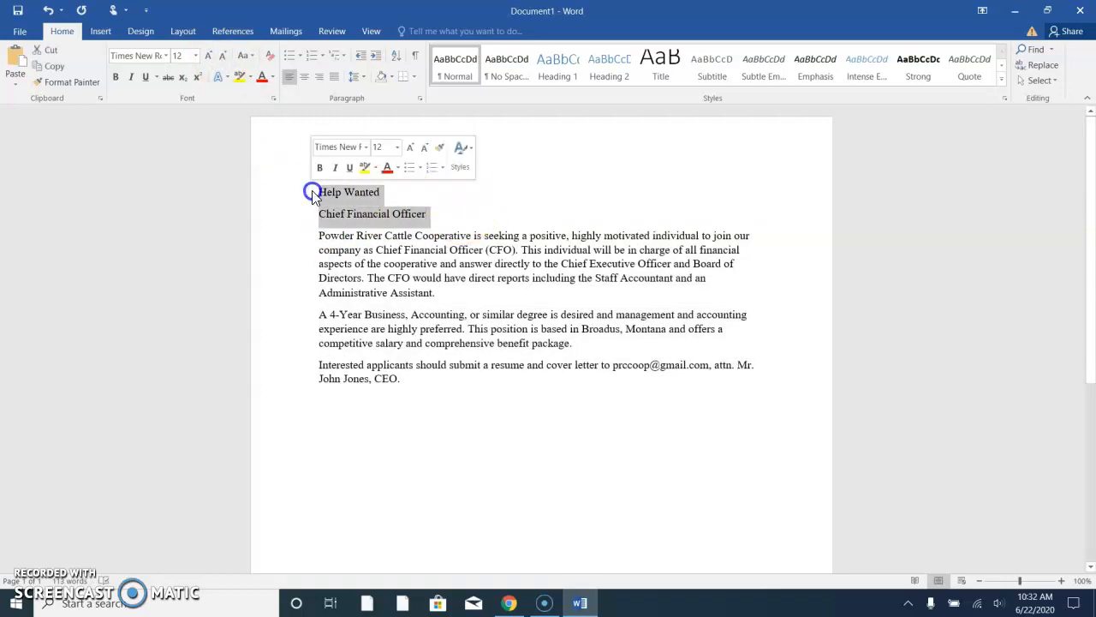
pyautogui.click(220, 56)
pyautogui.click(220, 56)
pyautogui.click(210, 57)
pyautogui.click(211, 56)
pyautogui.click(211, 56)
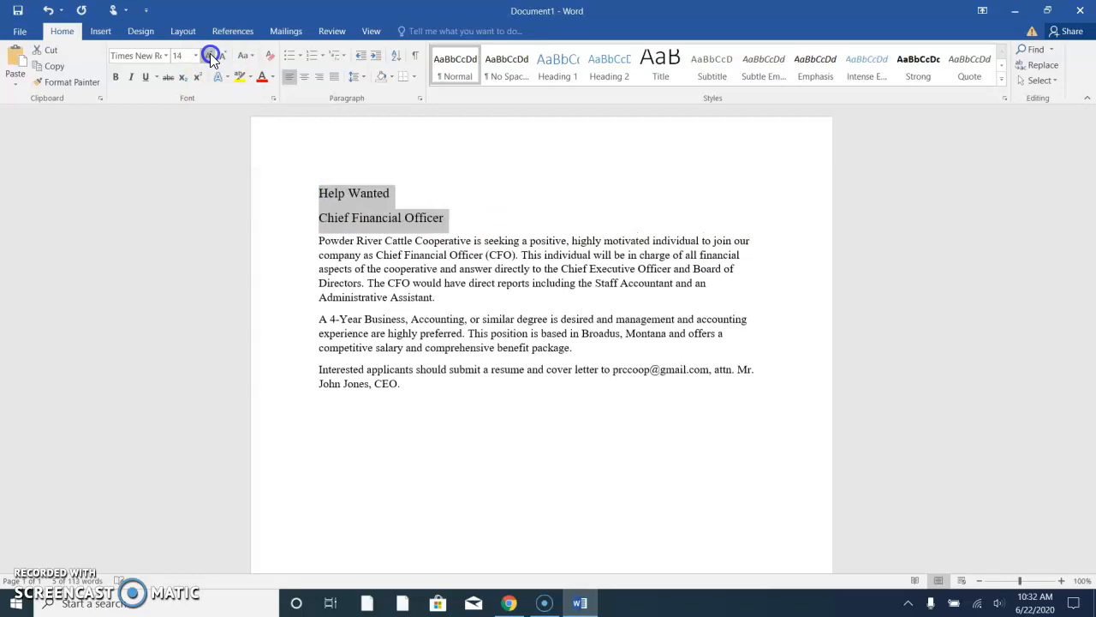
pyautogui.click(211, 57)
pyautogui.click(211, 57)
pyautogui.click(211, 57)
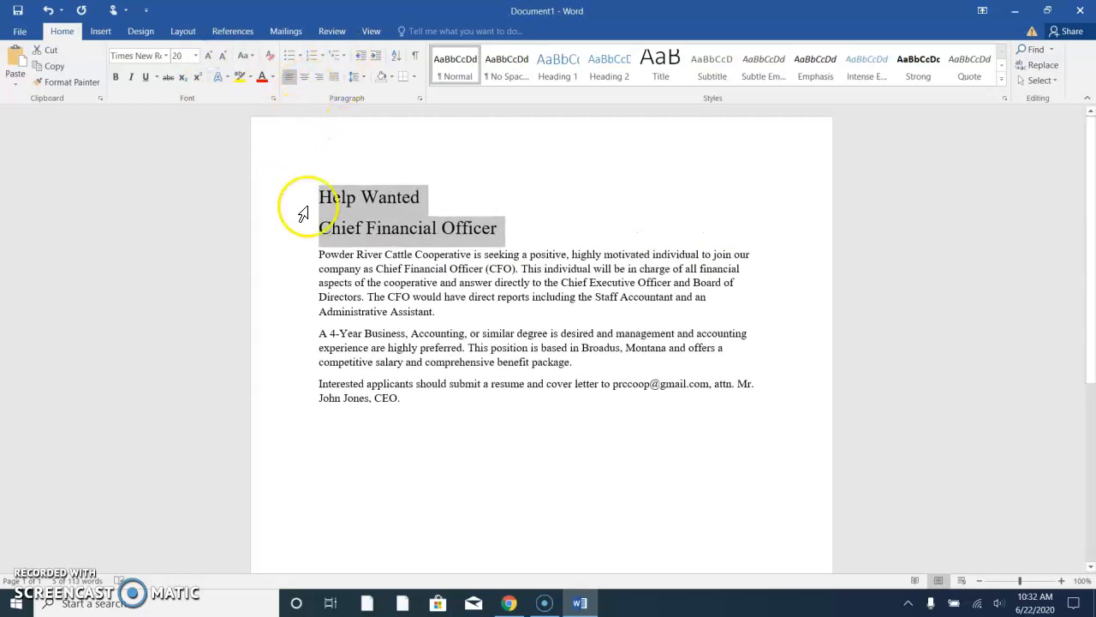
# - Color the "Help Wanted" line in standard red
pyautogui.click(462, 215)
pyautogui.click(303, 207)
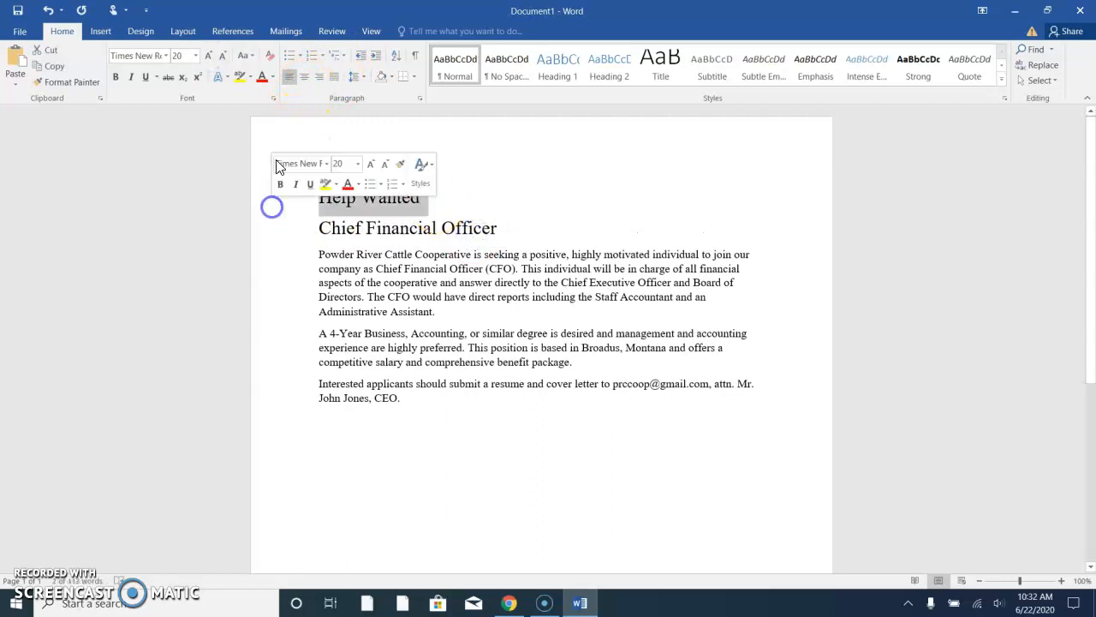
pyautogui.click(273, 77)
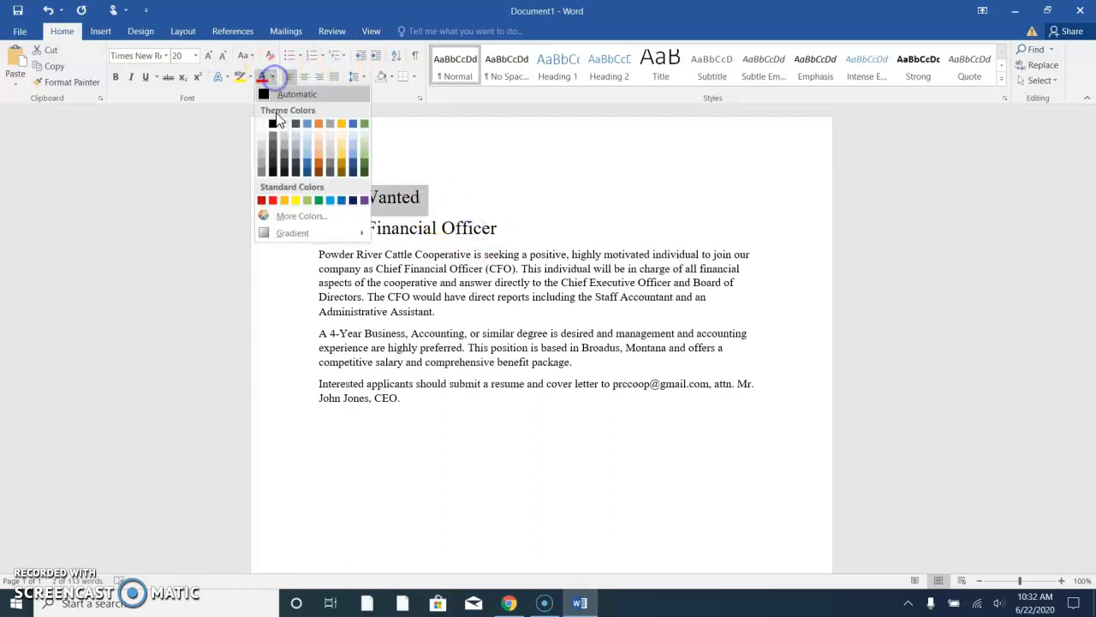
pyautogui.click(272, 199)
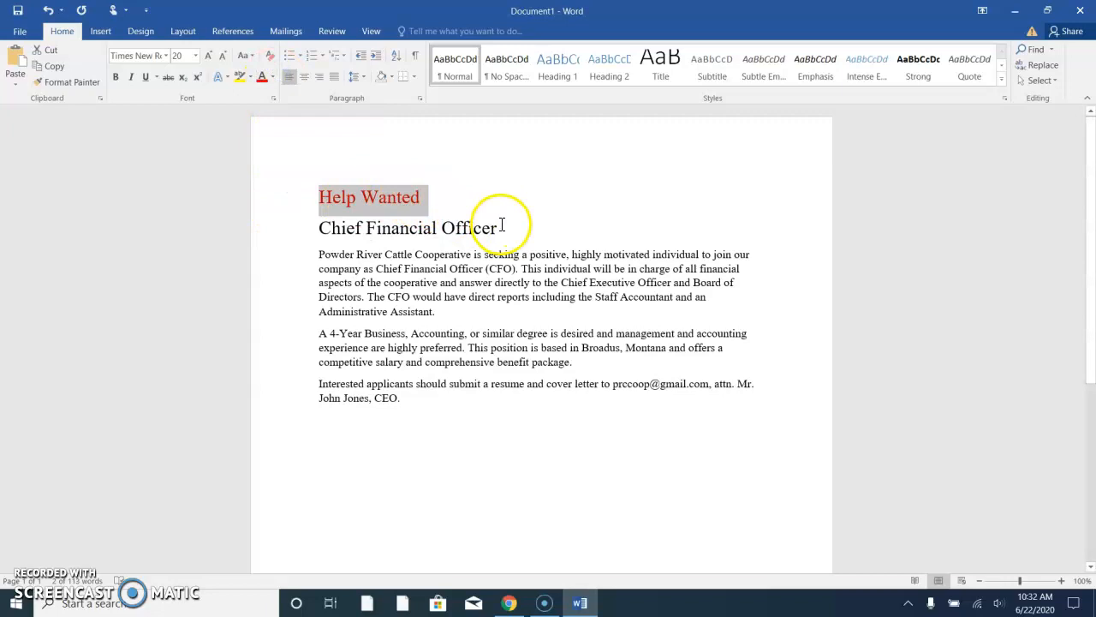
# - Make both heading lines, "Help Wanted" and "Chief Financial Officer", bold
pyautogui.moveTo(502, 227); pyautogui.dragTo(282, 192)
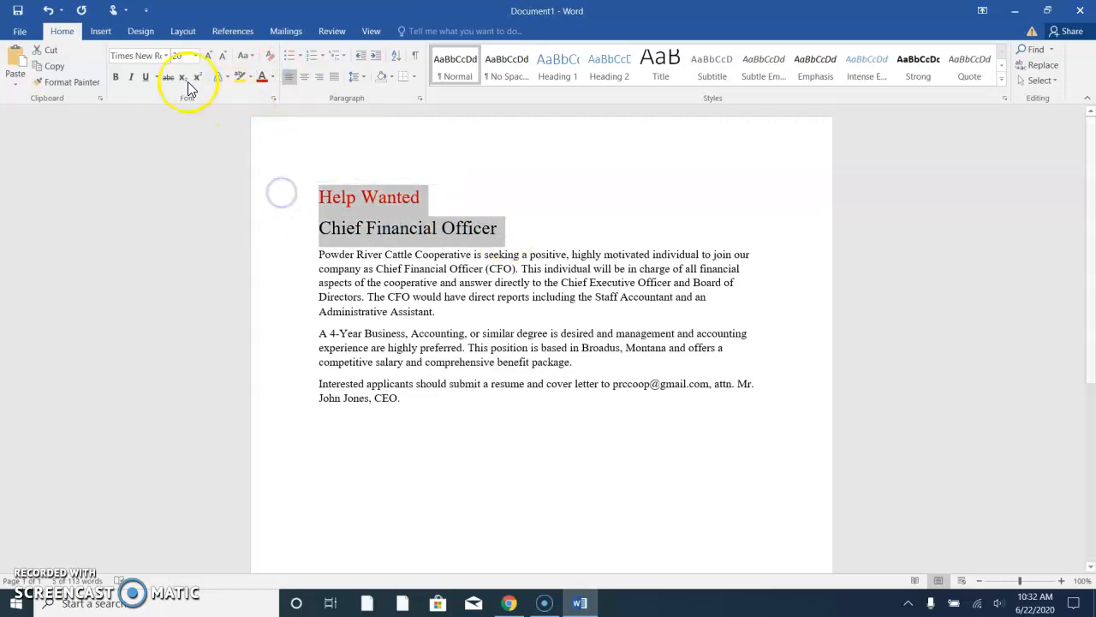
pyautogui.click(115, 77)
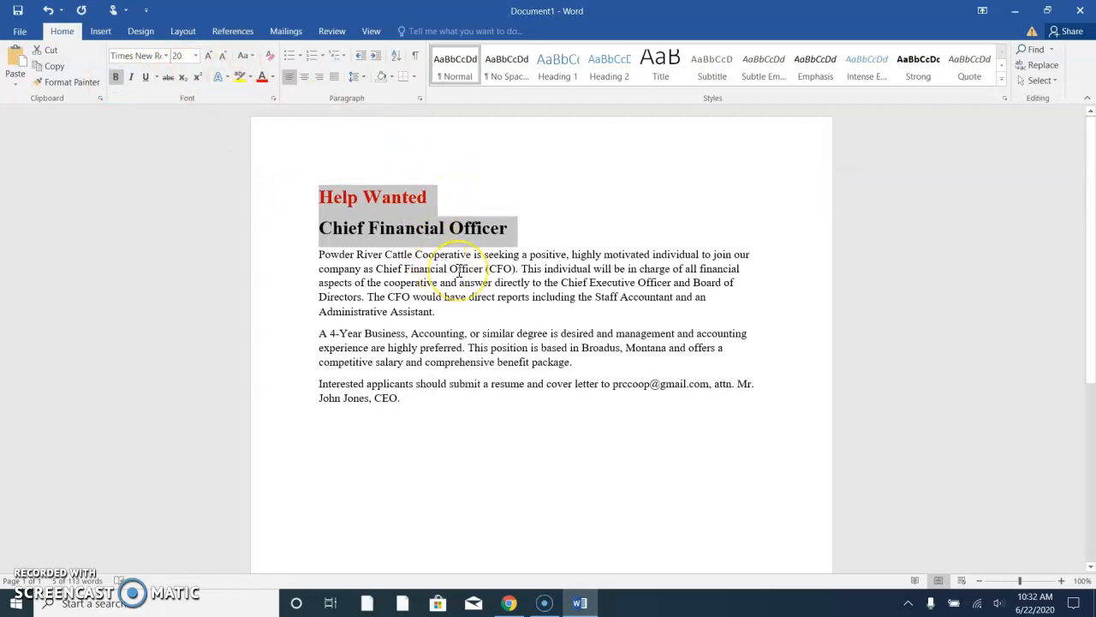
pyautogui.click(295, 272)
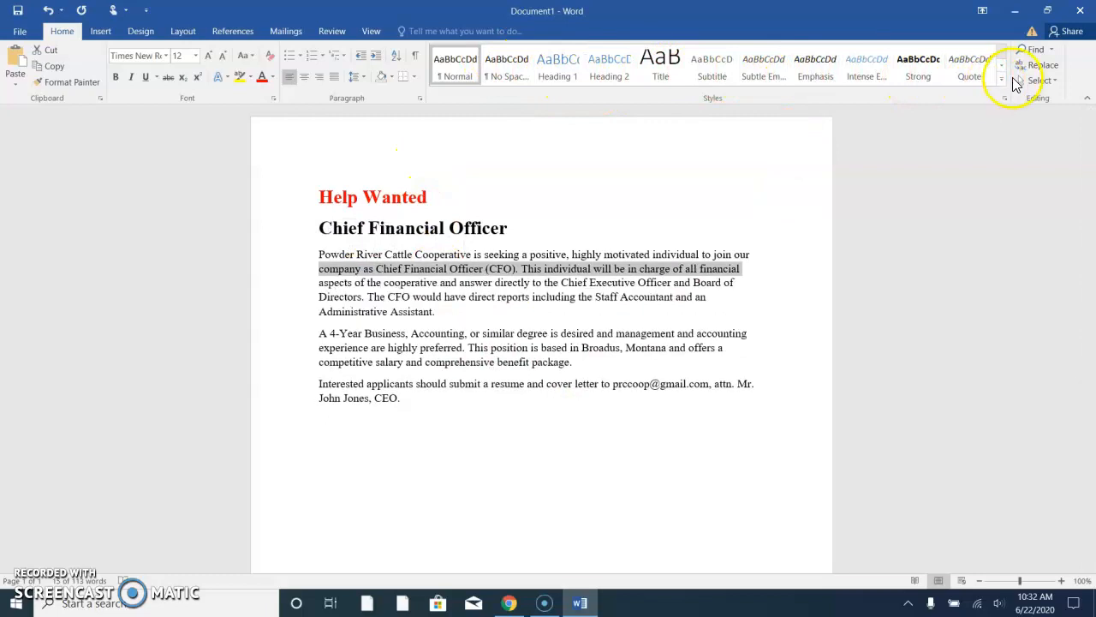
# - Try the Intense Emphasis and Strong styles on the whole advertisement text, and undo both
pyautogui.click(609, 385)
pyautogui.tripleClick(257, 163)
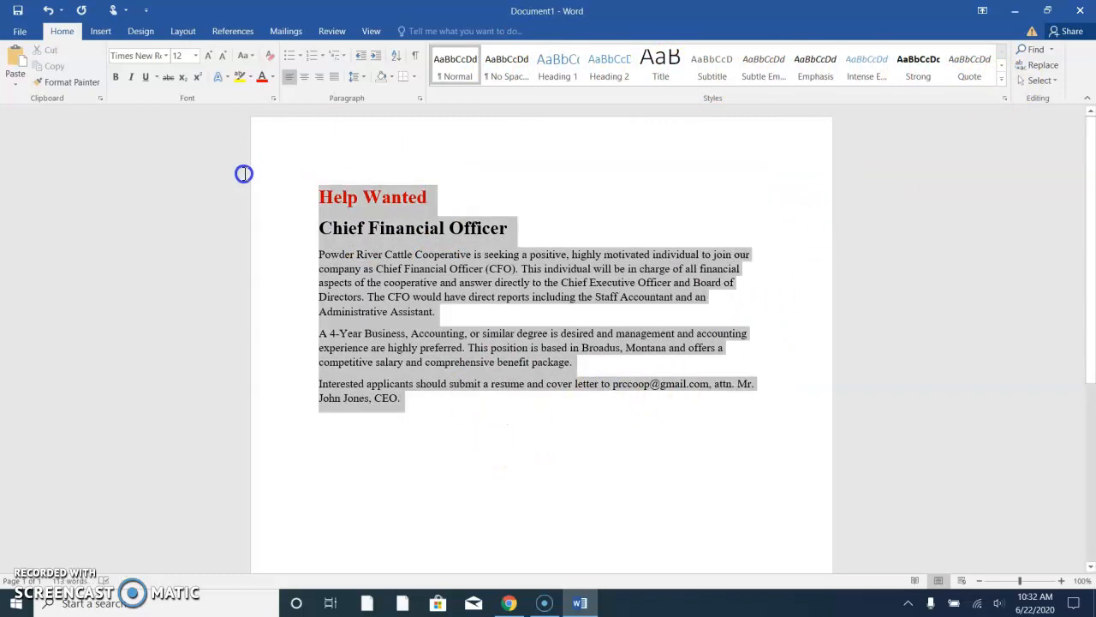
pyautogui.rightClick(1002, 79)
pyautogui.click(868, 71)
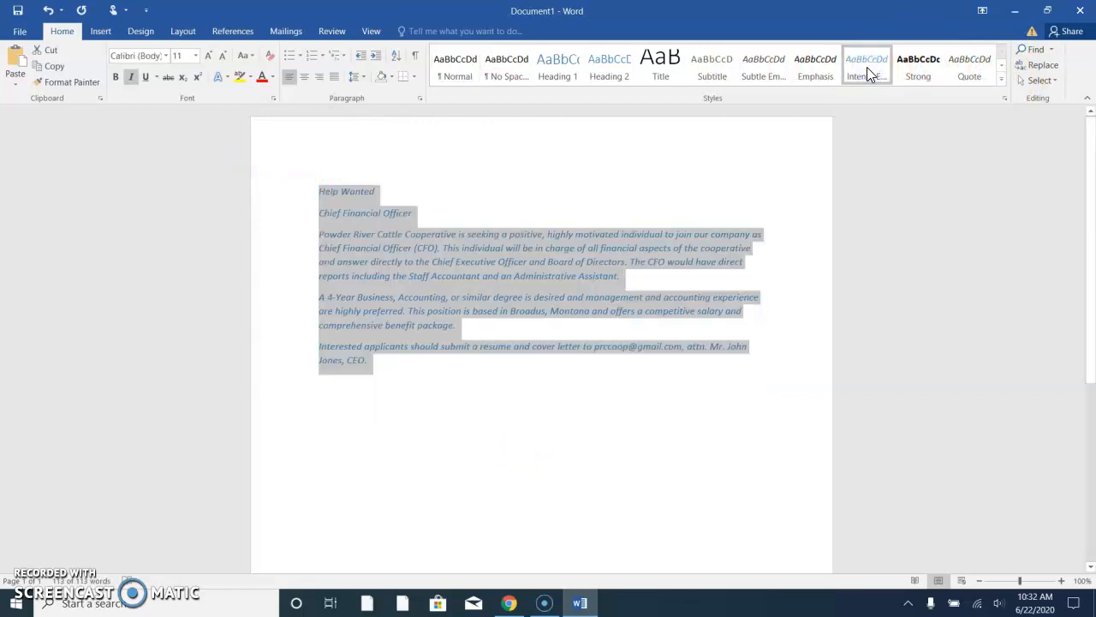
pyautogui.click(909, 70)
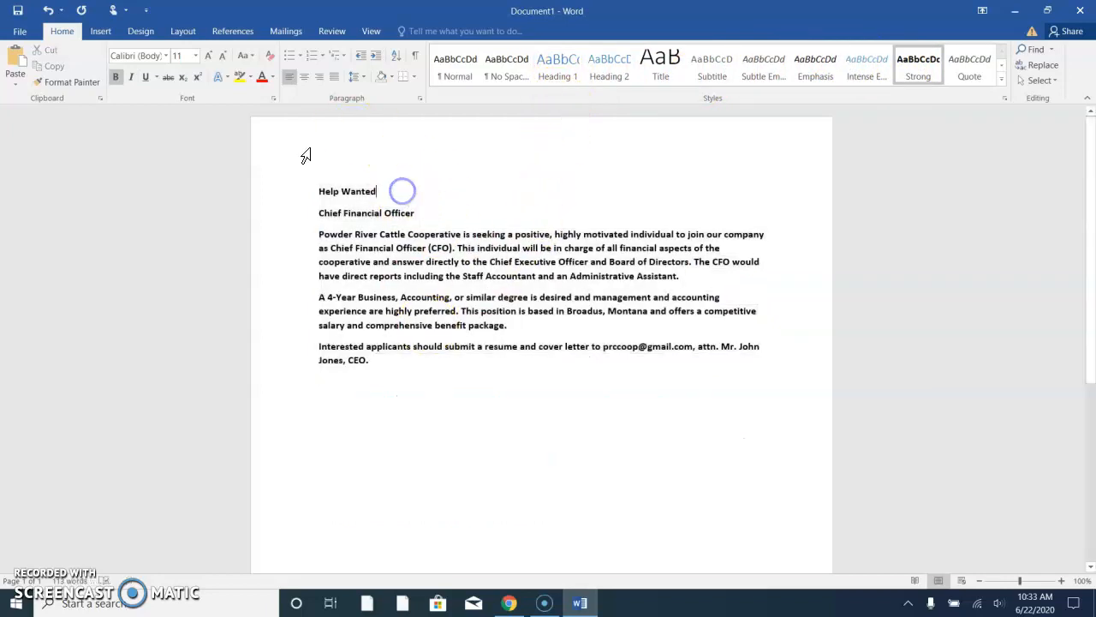
pyautogui.click(46, 12)
pyautogui.click(45, 14)
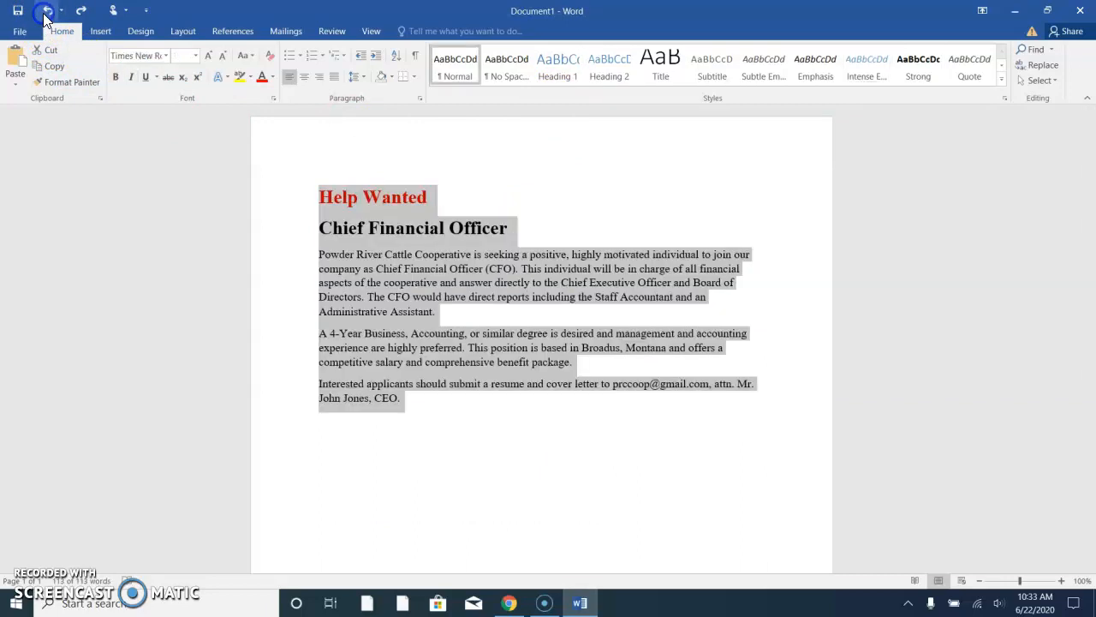
pyautogui.click(514, 424)
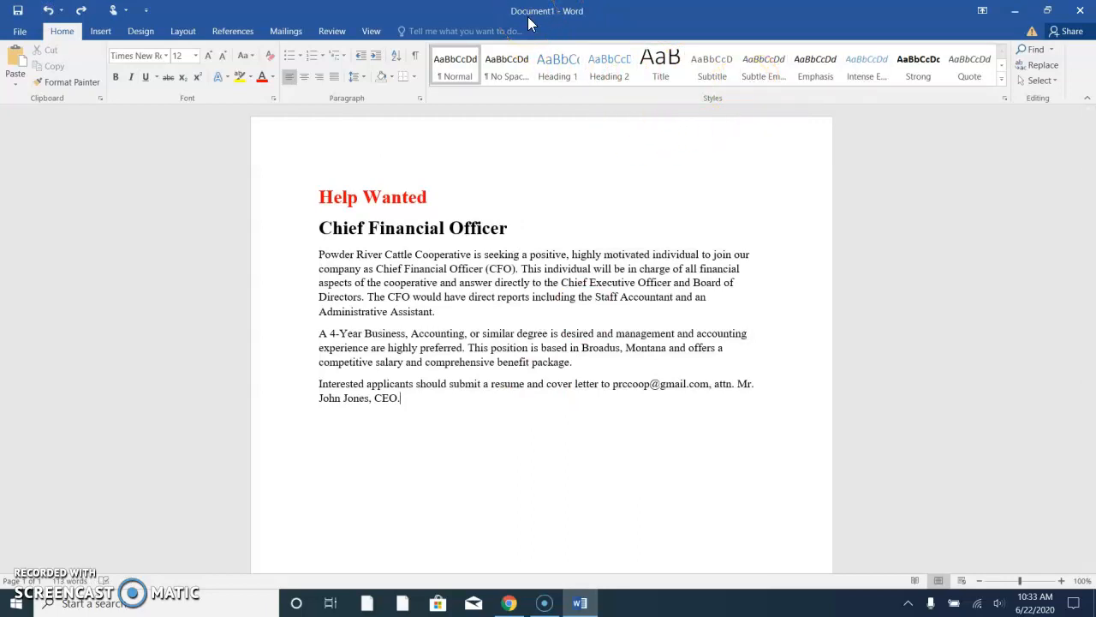
# - Apply the View theme to the document and choose the eighth style set in the document formatting gallery
pyautogui.click(149, 31)
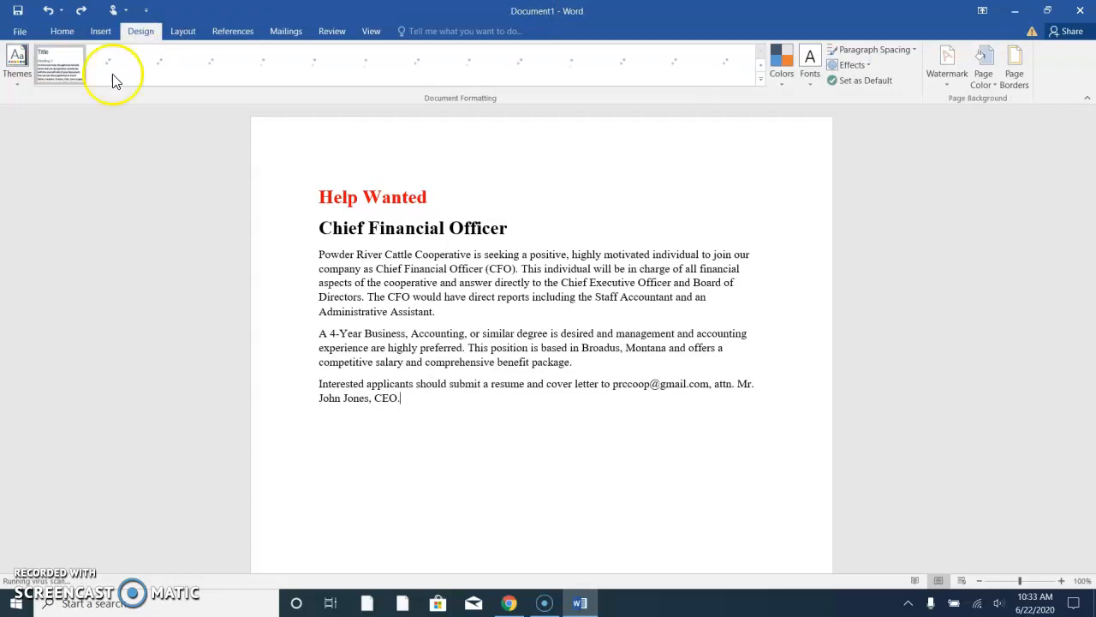
pyautogui.click(18, 85)
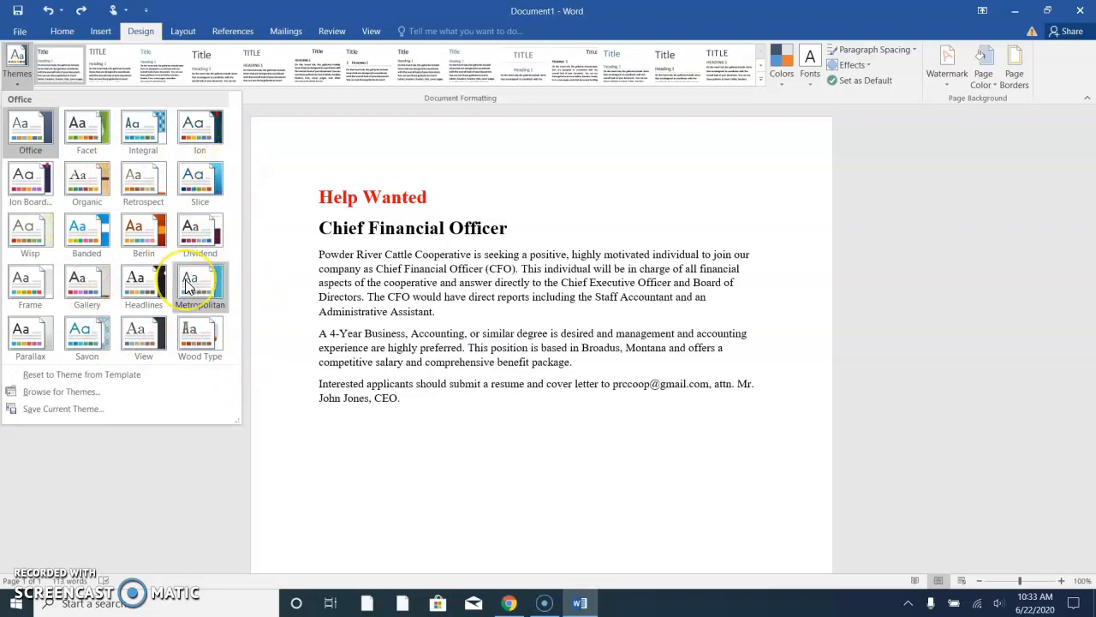
pyautogui.click(151, 342)
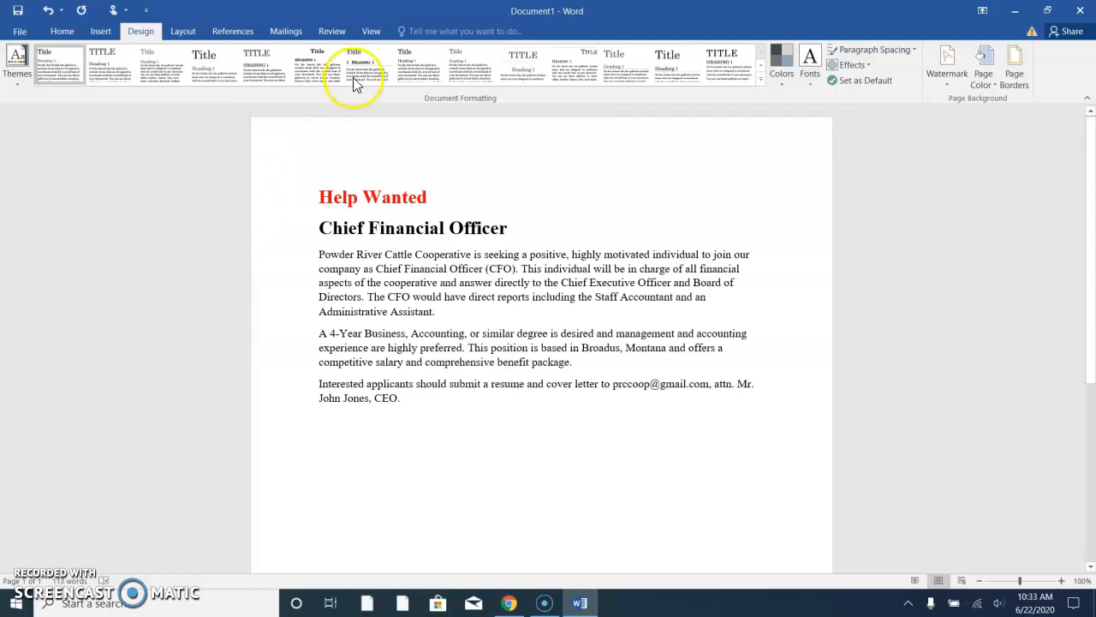
pyautogui.click(419, 68)
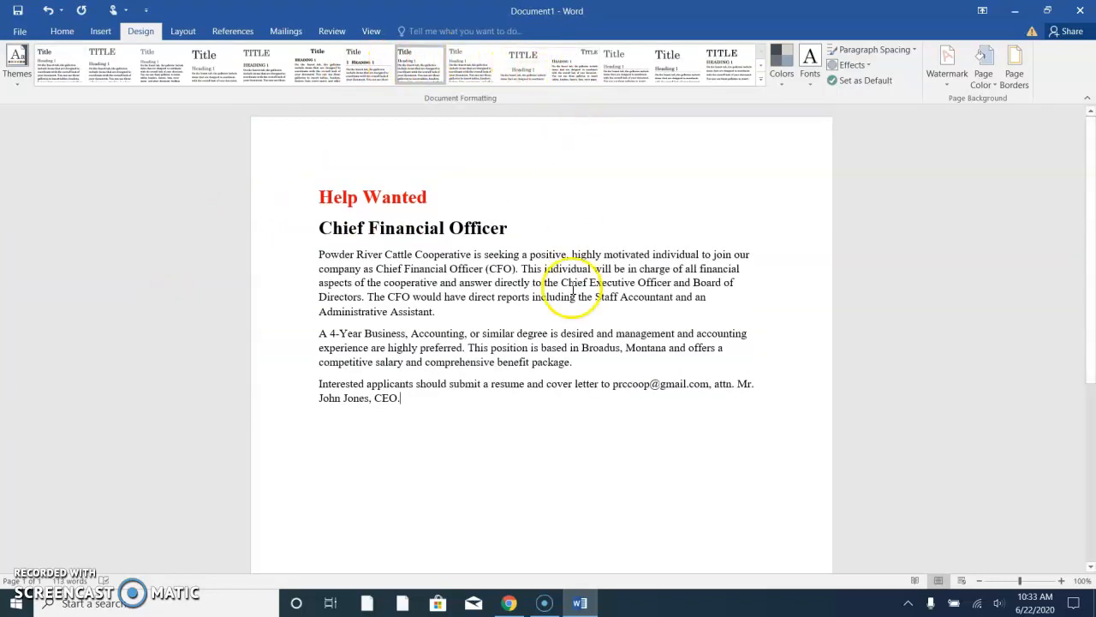
pyautogui.click(494, 417)
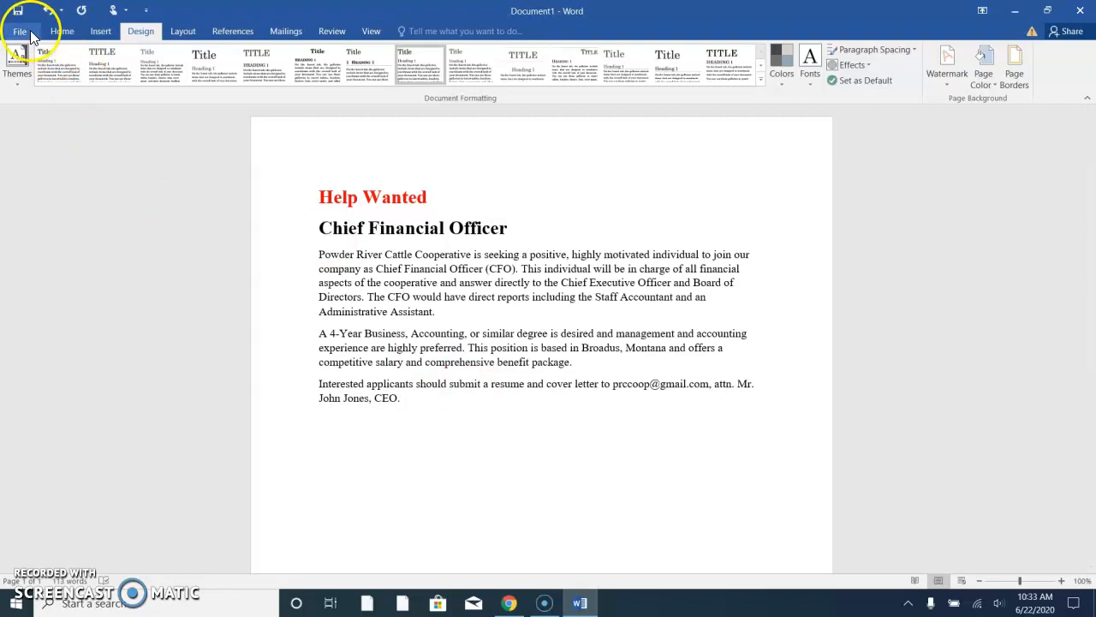
pyautogui.click(60, 39)
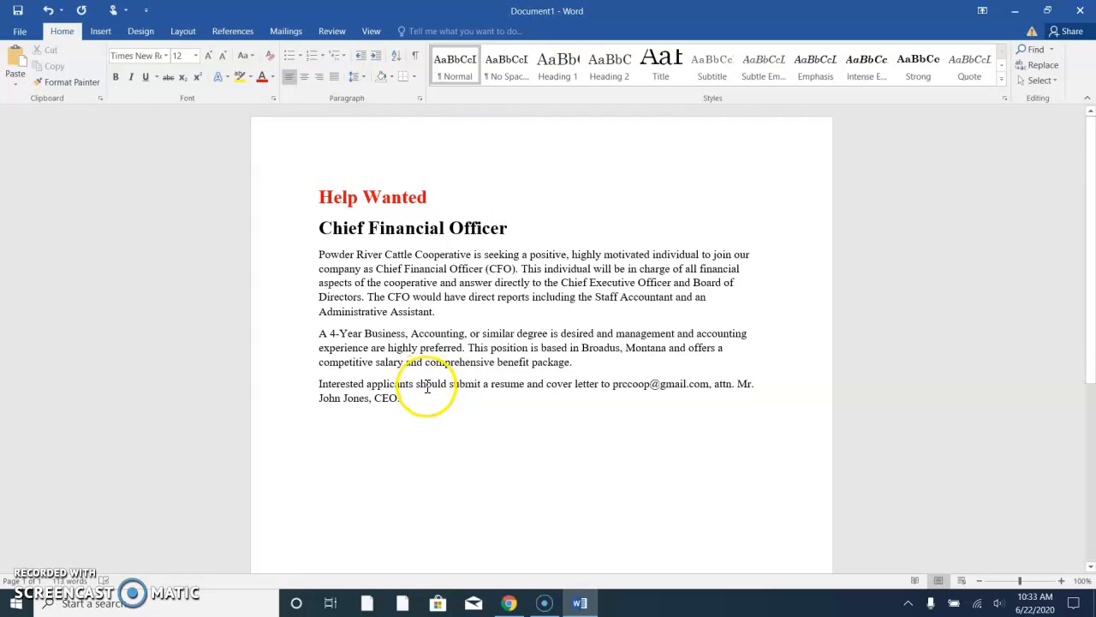
# - Try right and justified alignment on the whole advertisement text, and set it to centered
pyautogui.tripleClick(276, 184)
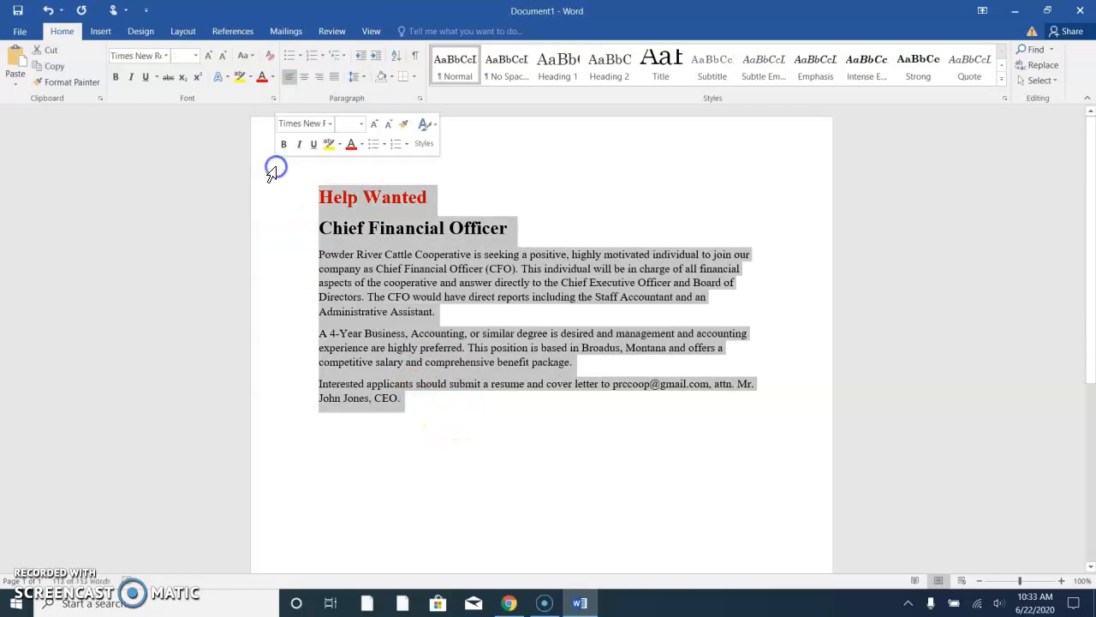
pyautogui.click(304, 77)
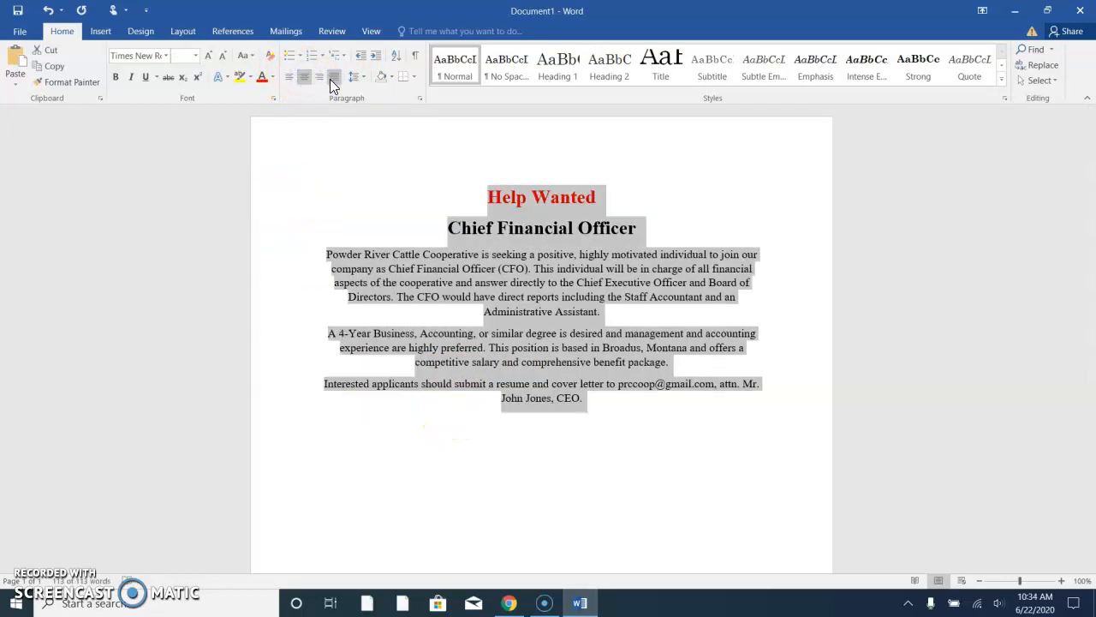
pyautogui.click(323, 79)
pyautogui.click(335, 80)
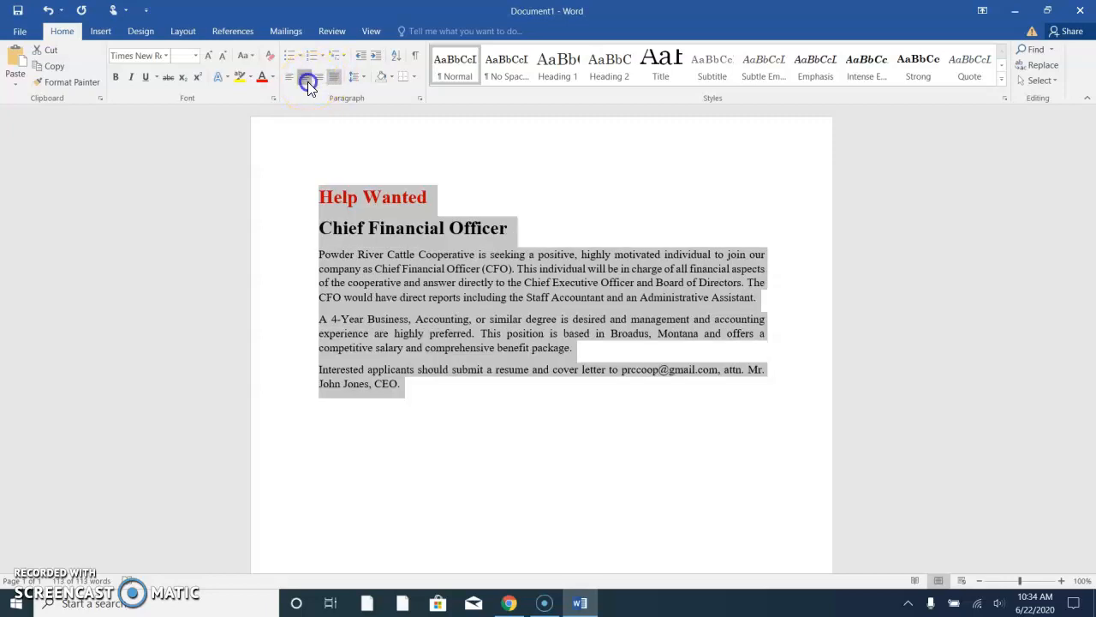
pyautogui.click(307, 81)
pyautogui.click(603, 337)
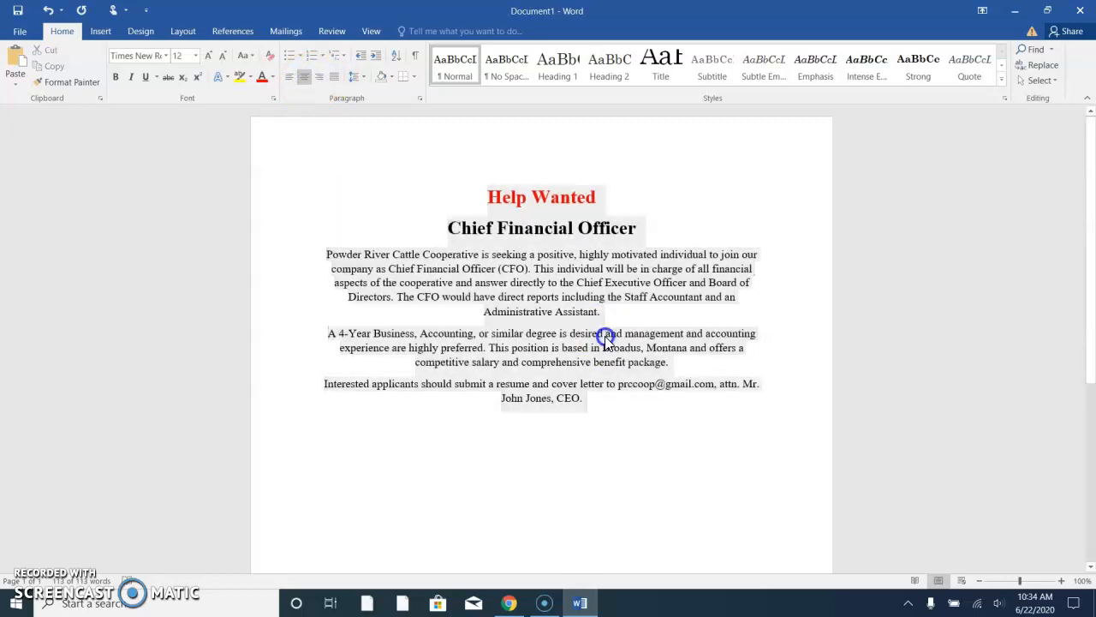
# - Justify the three body paragraphs below the headings
pyautogui.moveTo(291, 398); pyautogui.dragTo(289, 256)
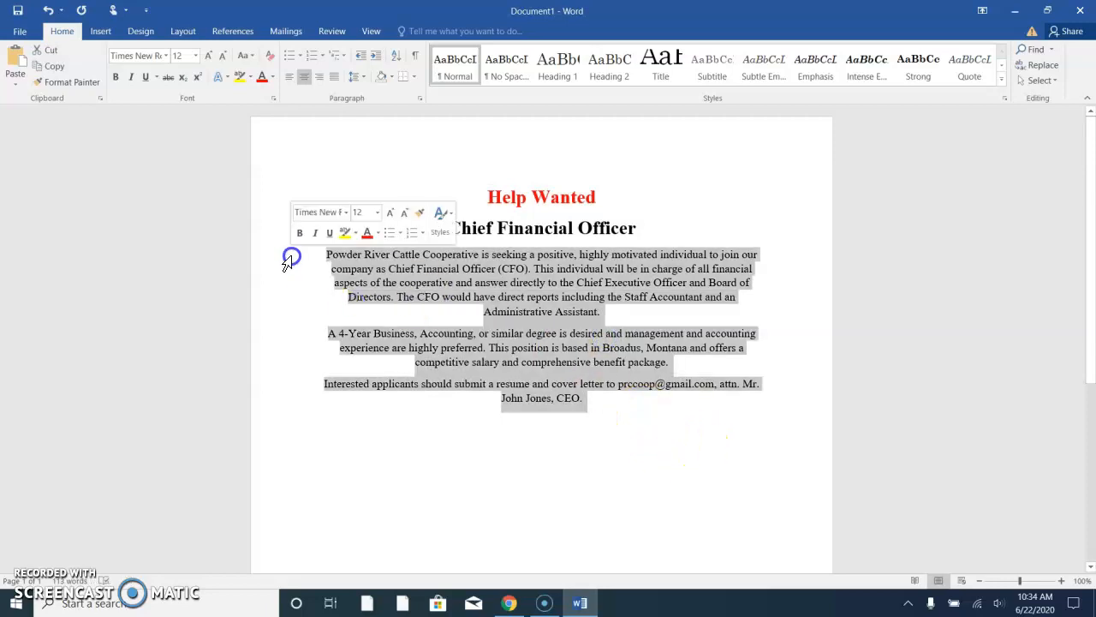
pyautogui.click(337, 79)
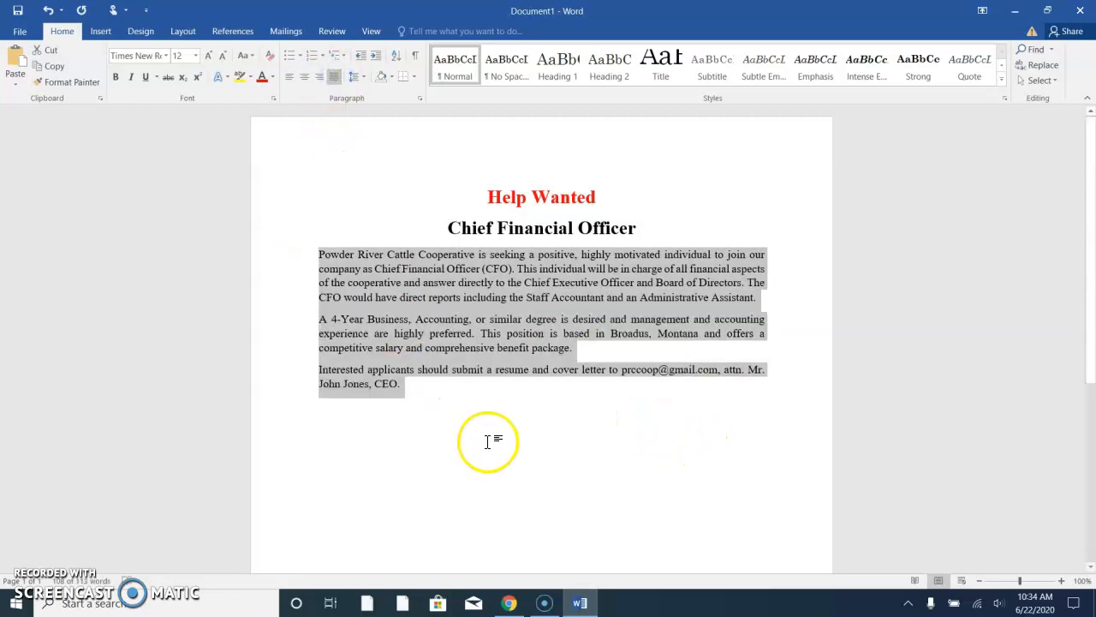
pyautogui.click(462, 407)
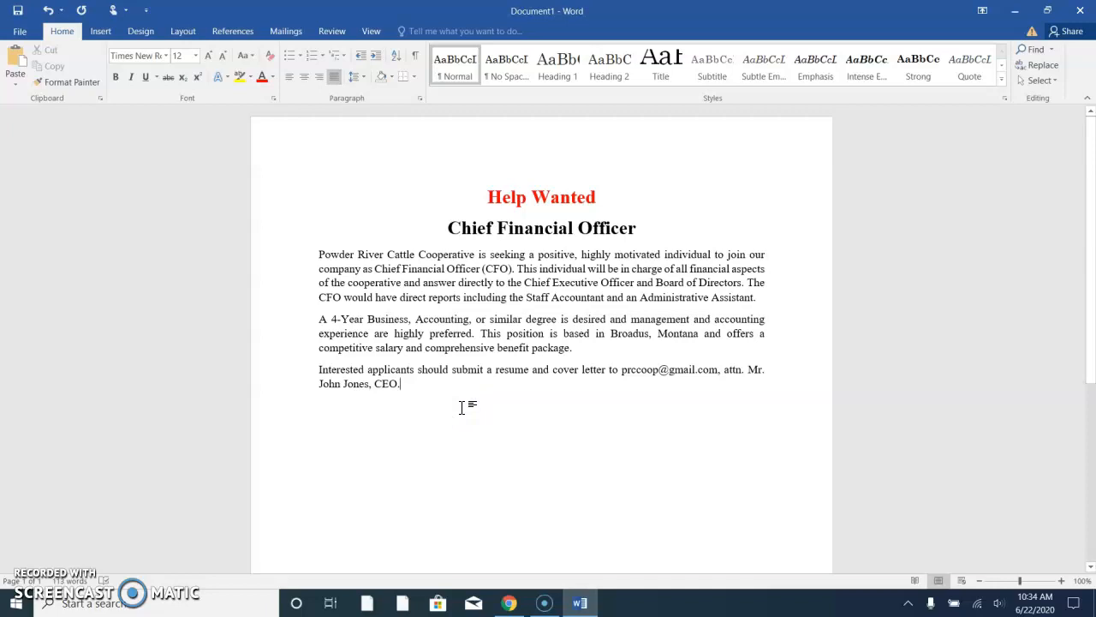
# - Try a tab indent at the start of the first body paragraph, and remove it
pyautogui.click(435, 415)
pyautogui.click(315, 257)
pyautogui.press('Tab')
pyautogui.press('BackSpace')
pyautogui.click(30, 594)
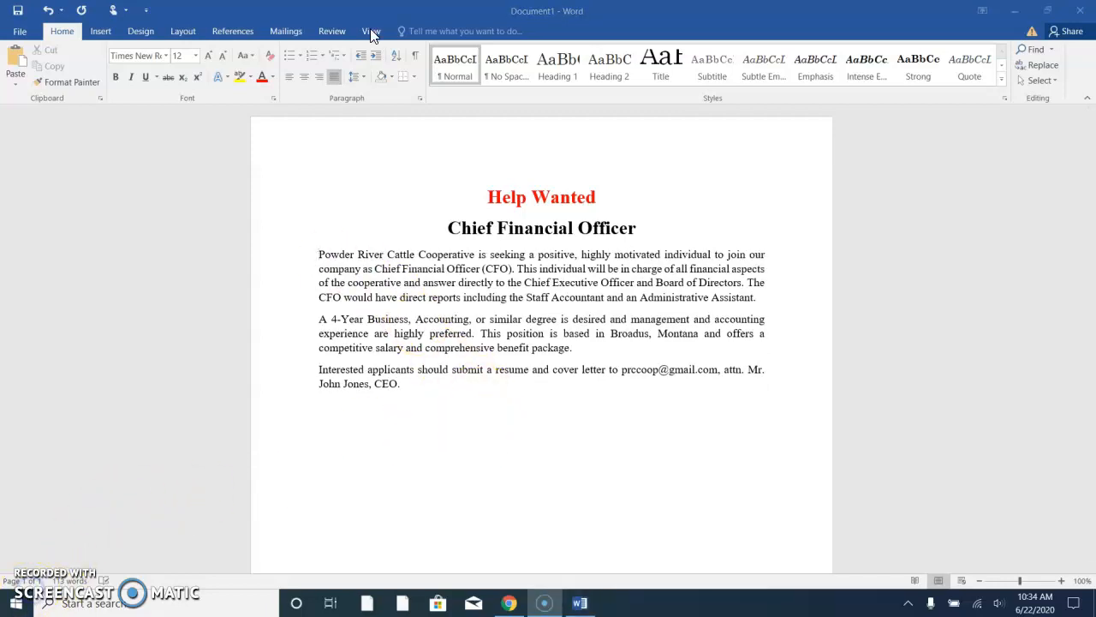
# - Show the ruler in the document window and return to the text formatting options
pyautogui.click(374, 32)
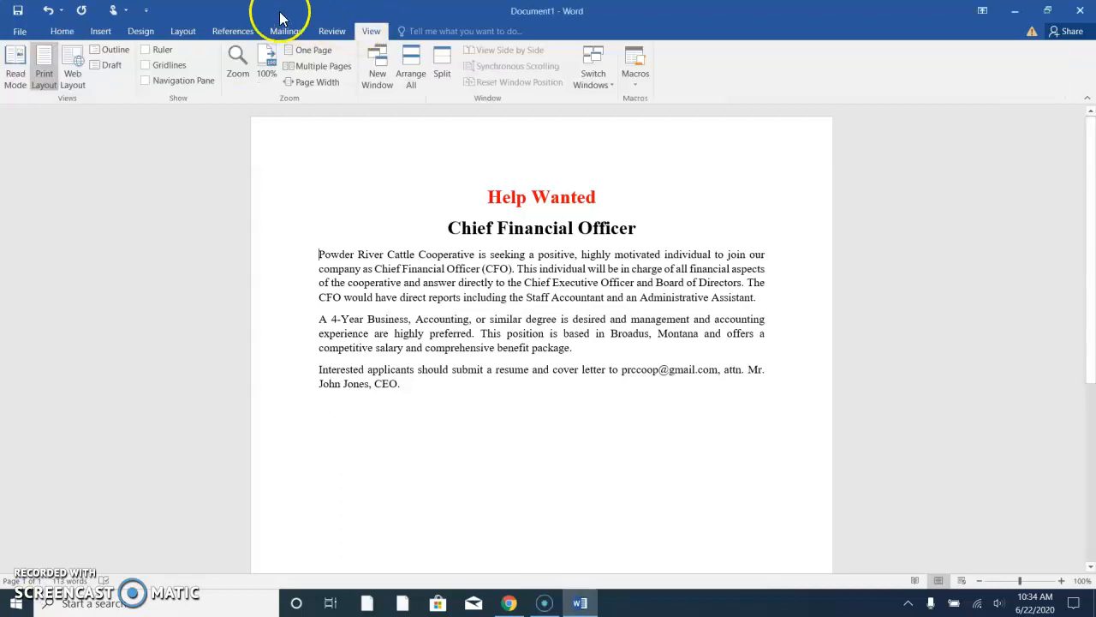
pyautogui.click(147, 52)
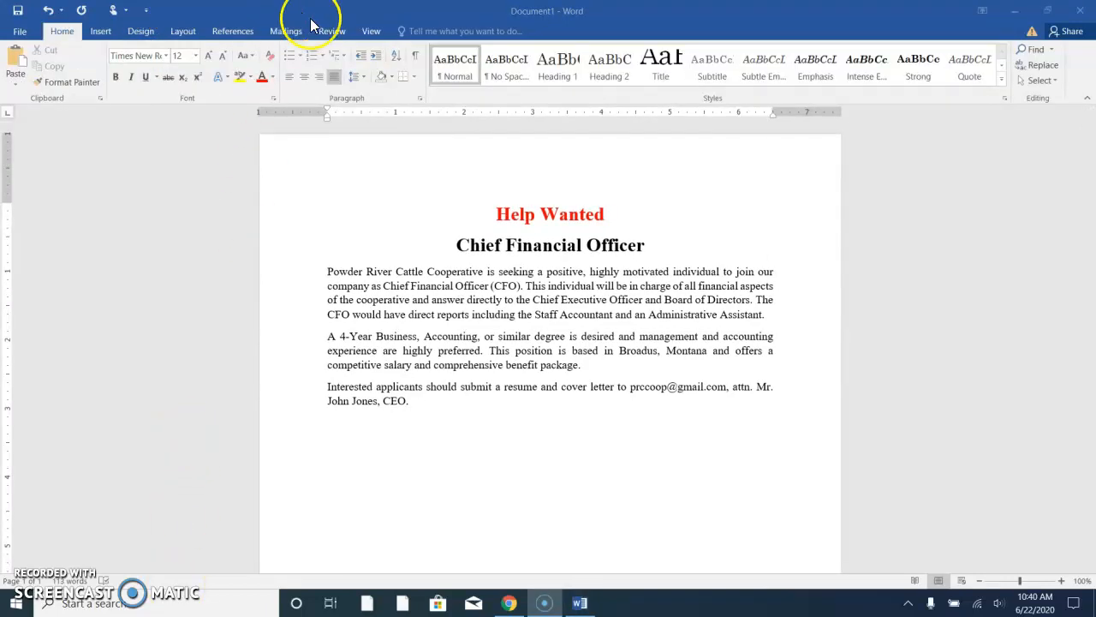
pyautogui.click(375, 32)
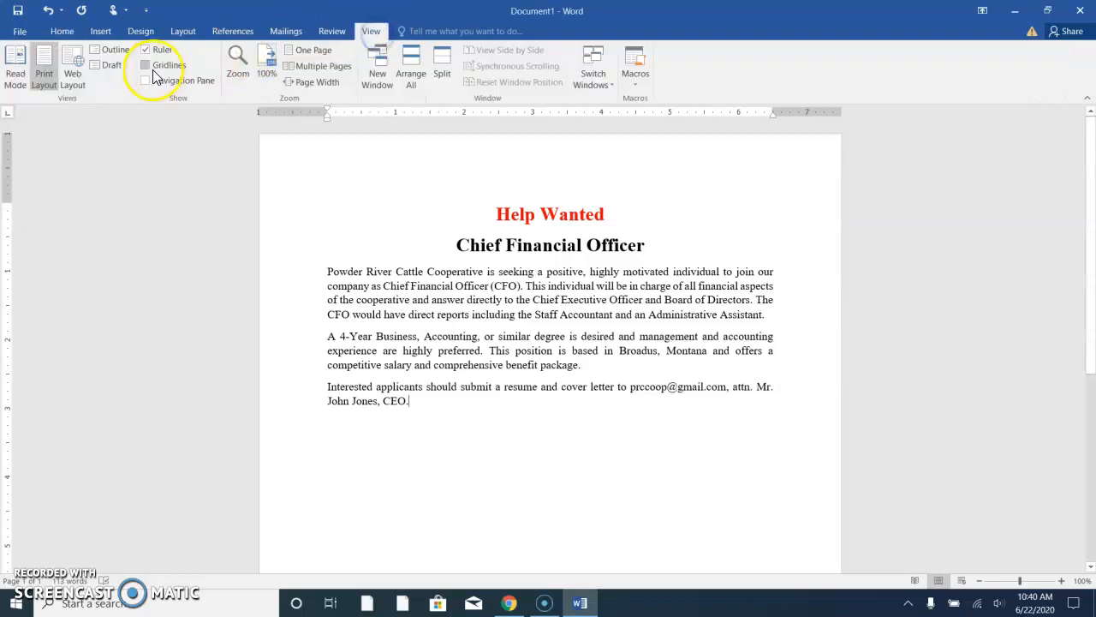
pyautogui.click(57, 33)
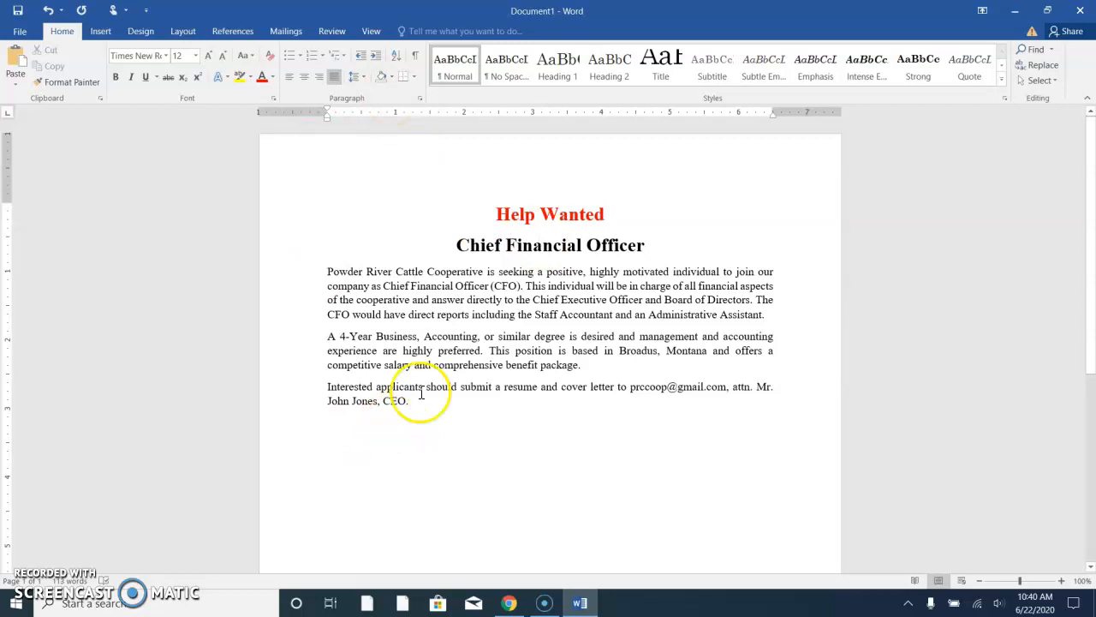
# - Increase the left indent of the three body paragraphs by one level, to 0.5 inch
pyautogui.moveTo(428, 404); pyautogui.dragTo(304, 272)
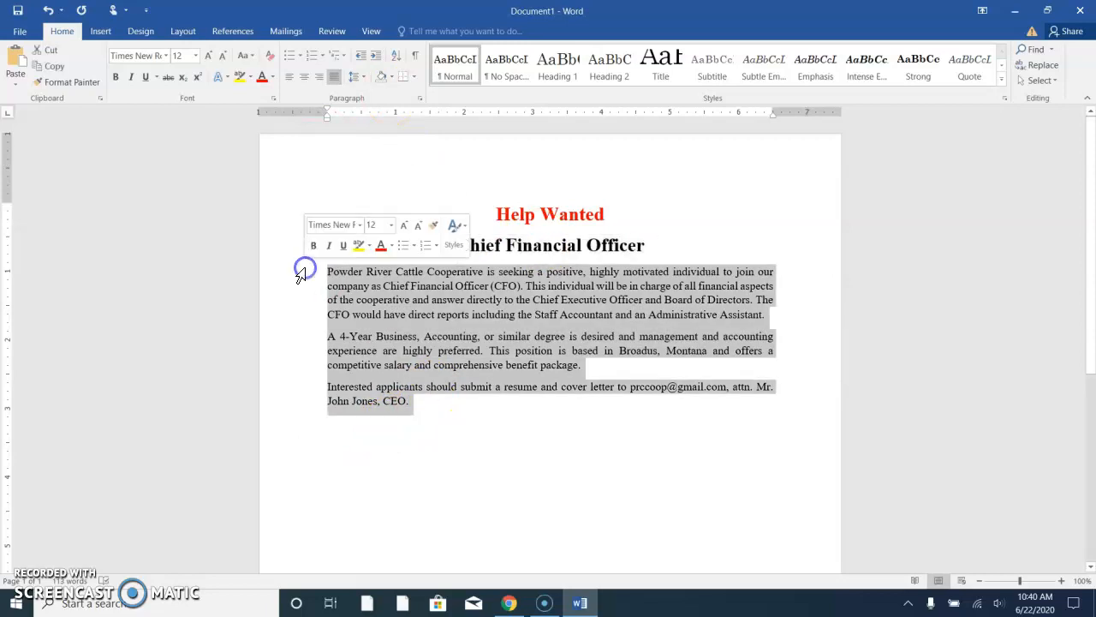
pyautogui.moveTo(328, 112)
pyautogui.mouseDown()
pyautogui.moveTo(362, 117)
pyautogui.moveTo(326, 120)
pyautogui.moveTo(327, 109)
pyautogui.mouseUp()
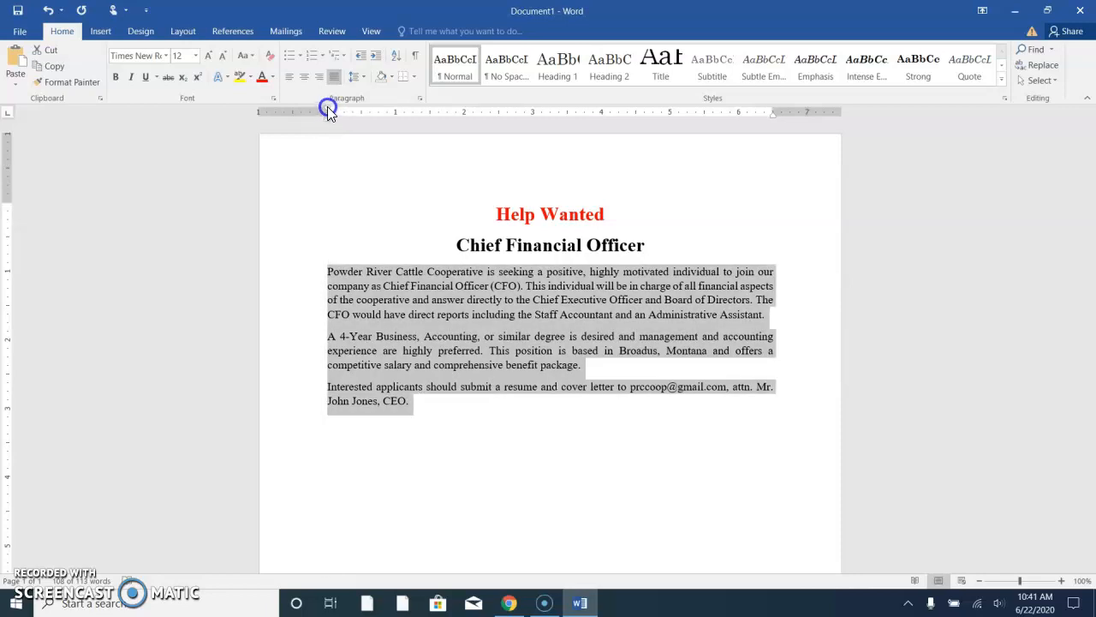
pyautogui.click(378, 61)
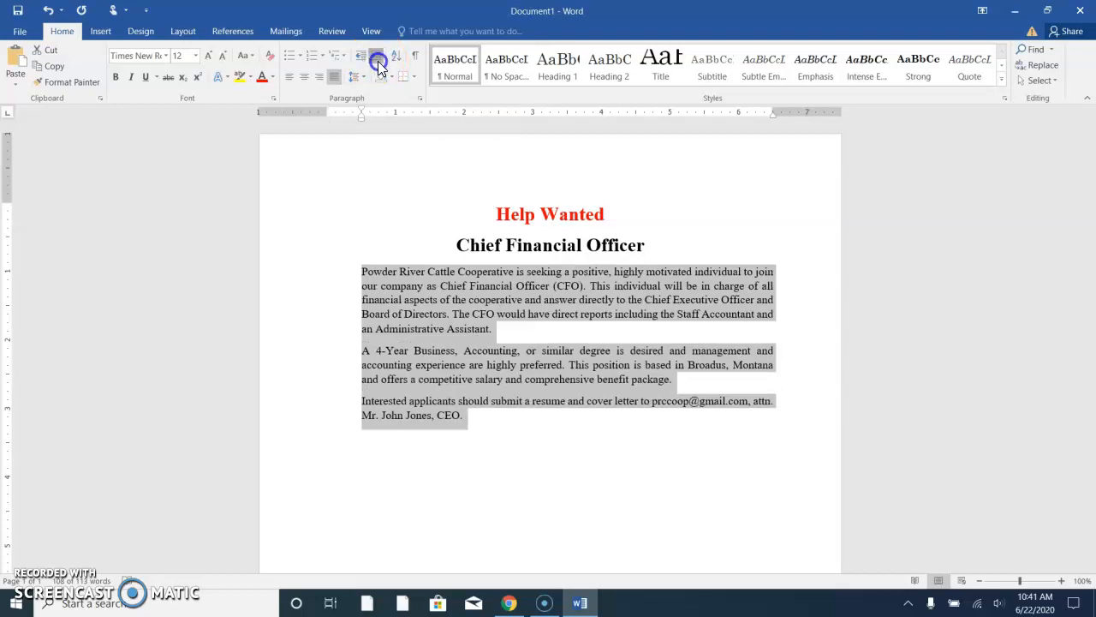
# - Decrease the left indent of the three body paragraphs back to the left margin and deselect the text
pyautogui.click(378, 60)
pyautogui.click(364, 58)
pyautogui.click(363, 58)
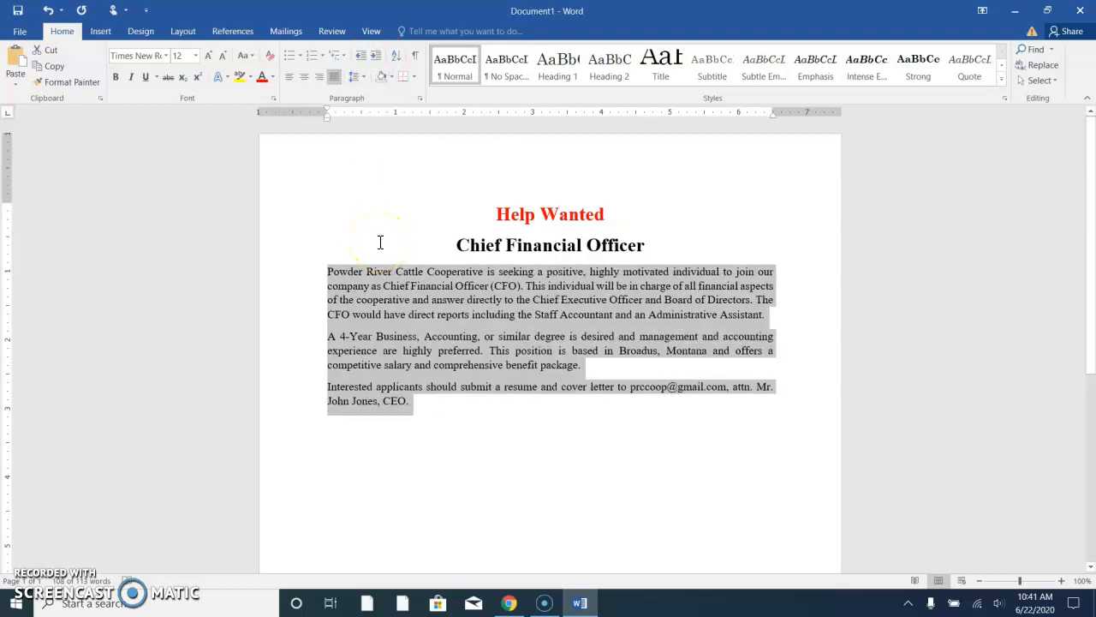
pyautogui.click(329, 272)
pyautogui.click(329, 277)
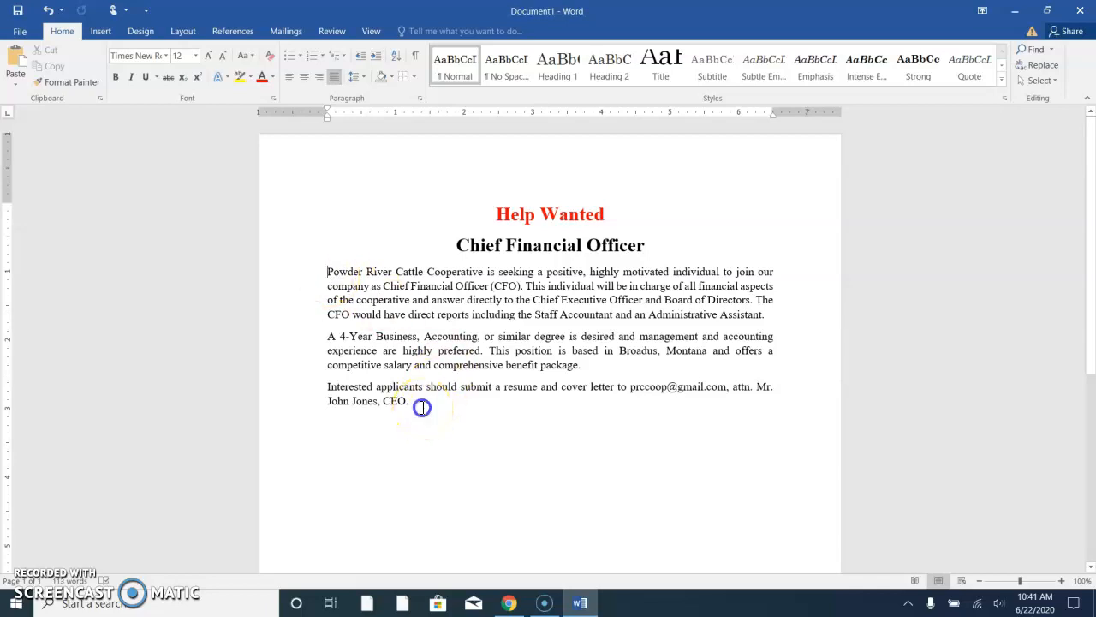
# - Preview the No Spacing style on the last paragraph and the line and paragraph spacing options on all three body paragraphs
pyautogui.click(508, 67)
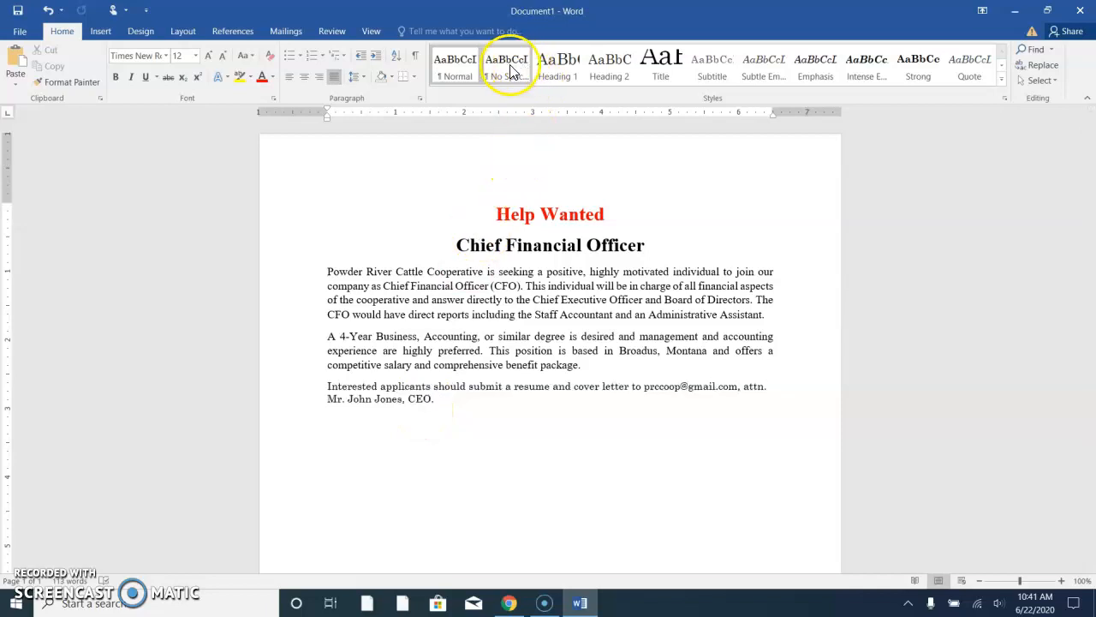
pyautogui.moveTo(441, 408); pyautogui.dragTo(312, 272)
pyautogui.click(354, 77)
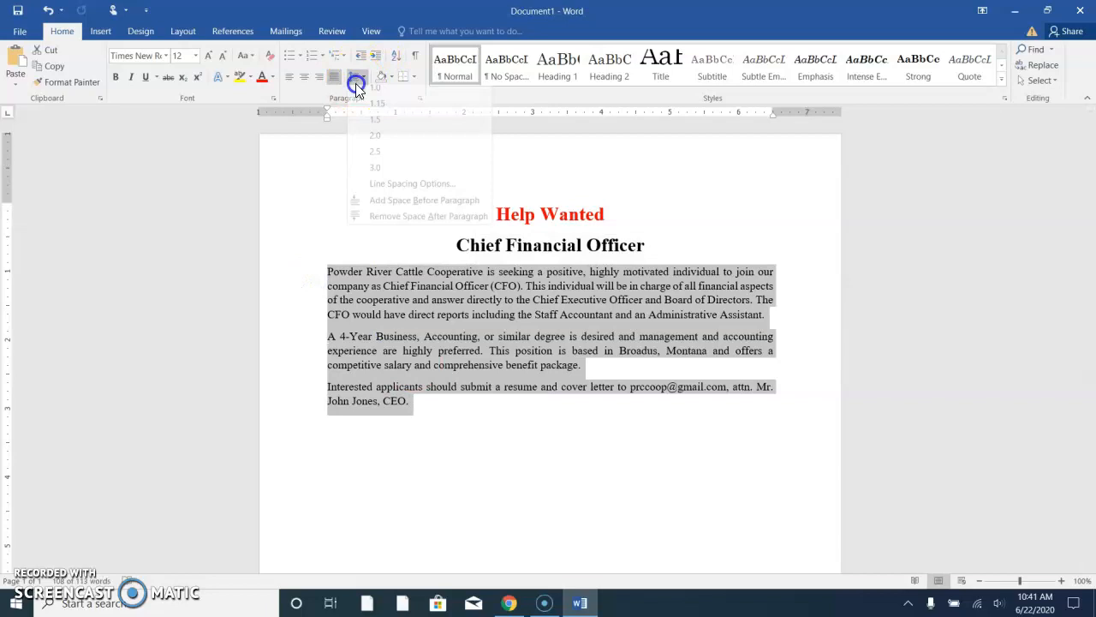
pyautogui.click(406, 225)
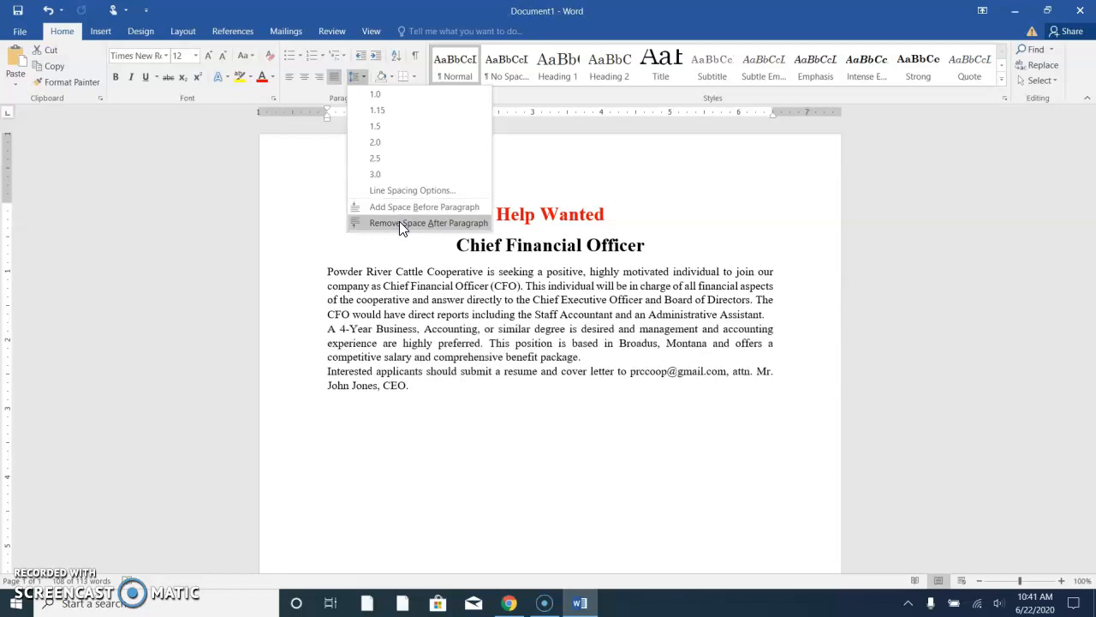
pyautogui.click(384, 143)
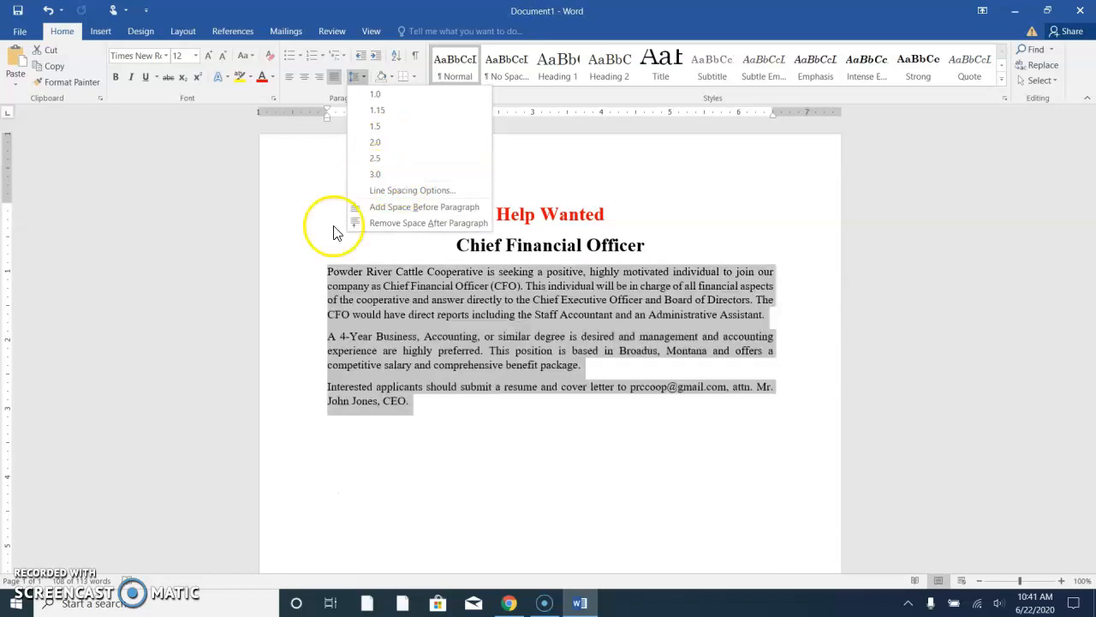
pyautogui.click(310, 230)
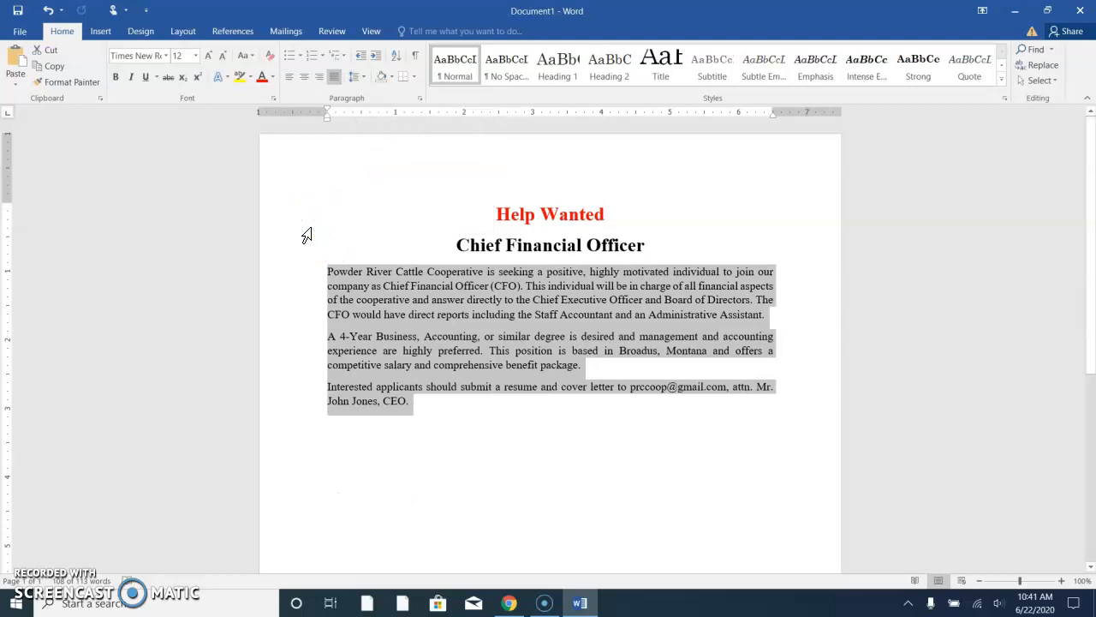
# - Bold the word "Powder" at the start of the first body paragraph
pyautogui.click(363, 274)
pyautogui.moveTo(364, 271); pyautogui.dragTo(324, 271)
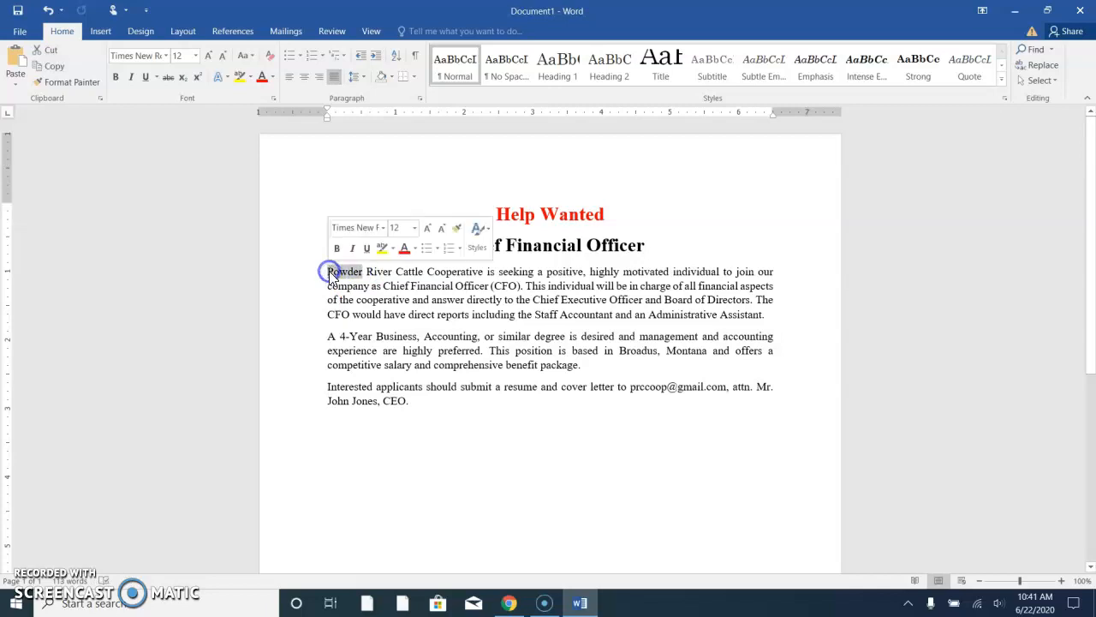
pyautogui.click(115, 78)
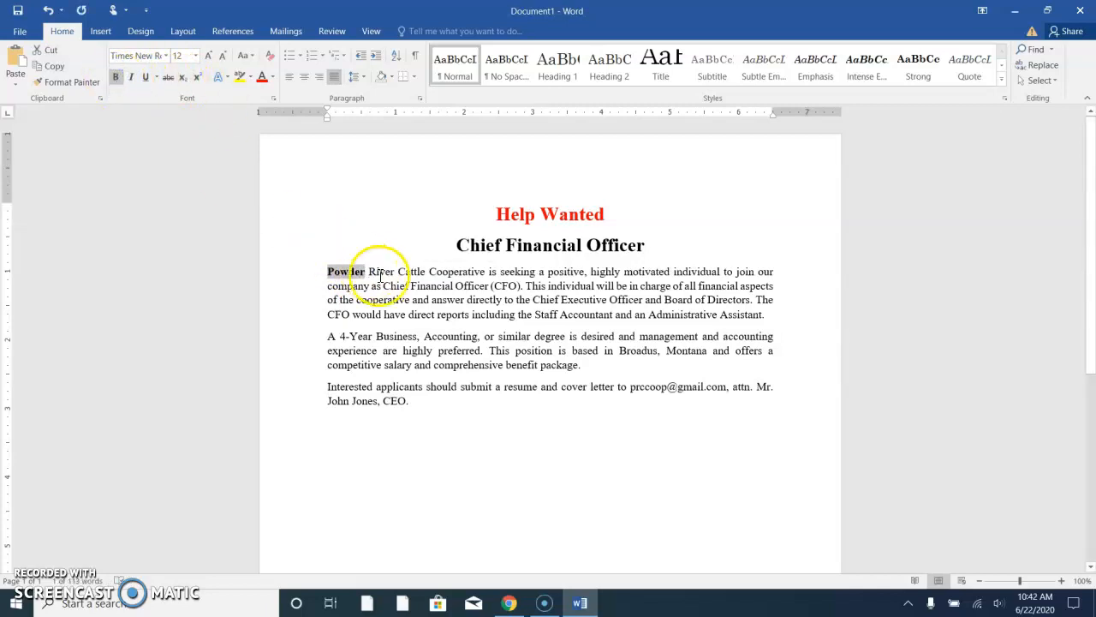
pyautogui.click(400, 301)
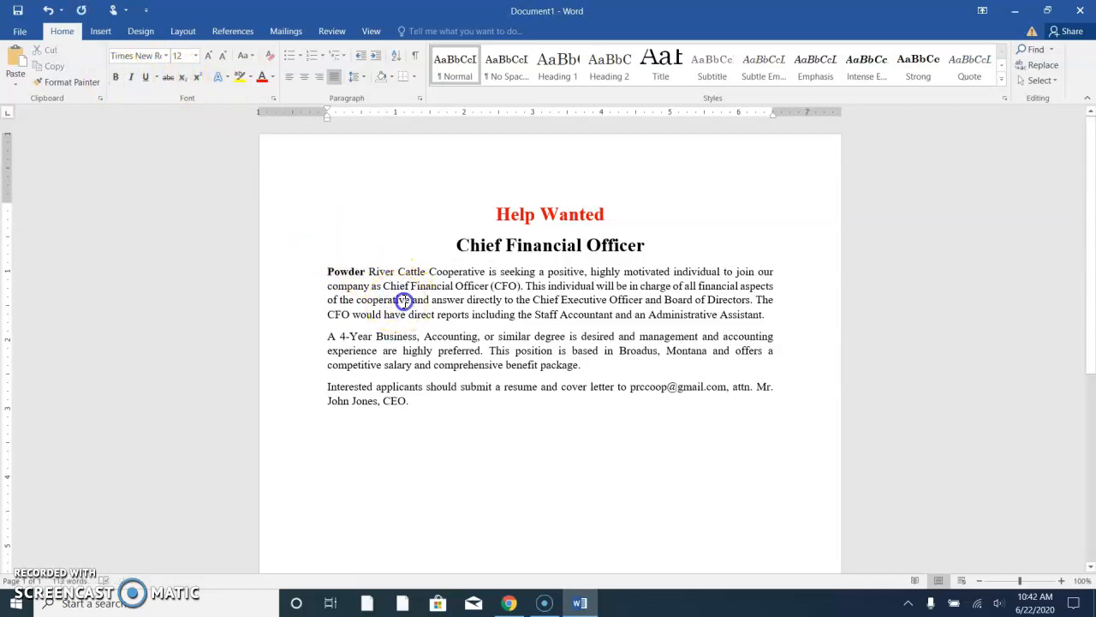
# - Try bolding the word "would" in the first body paragraph, and undo the bolding of both words
pyautogui.moveTo(357, 301); pyautogui.dragTo(359, 304)
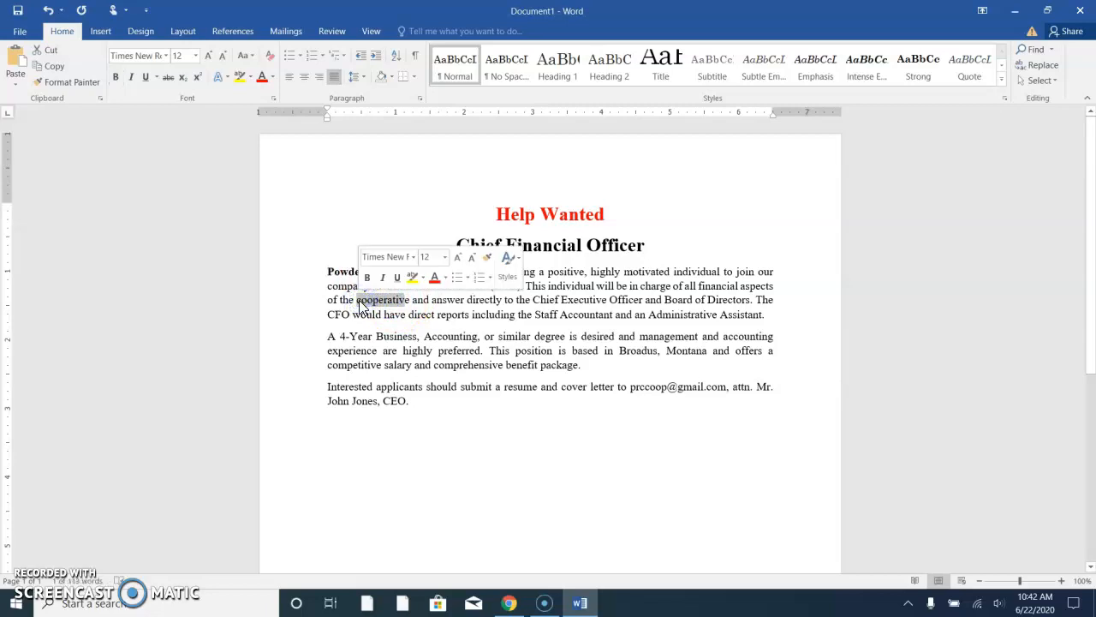
pyautogui.click(360, 306)
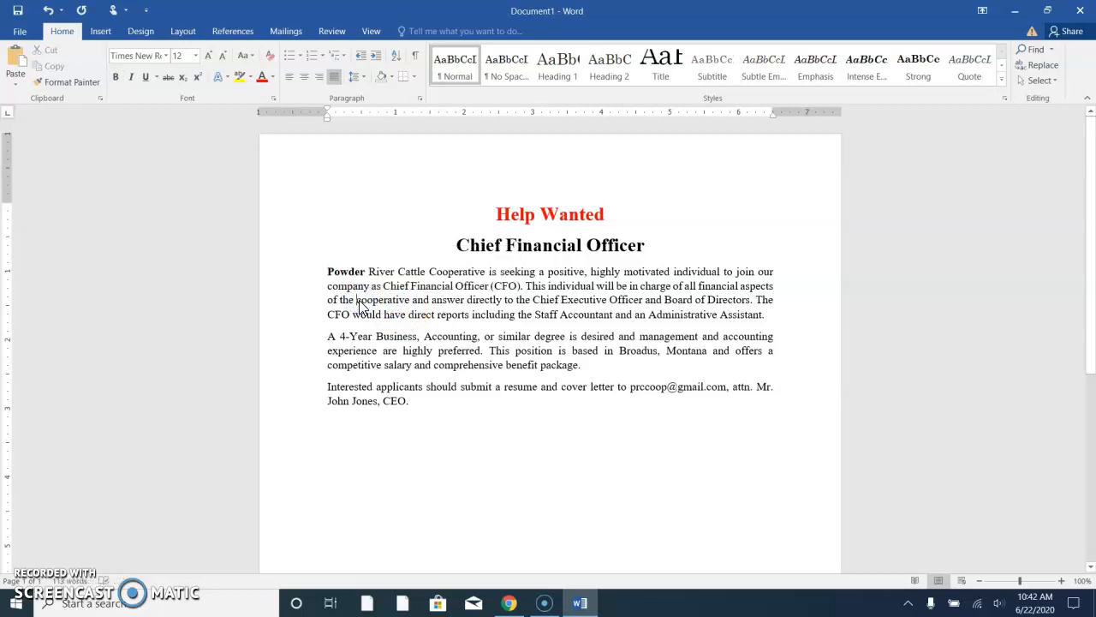
pyautogui.moveTo(411, 300); pyautogui.dragTo(361, 304)
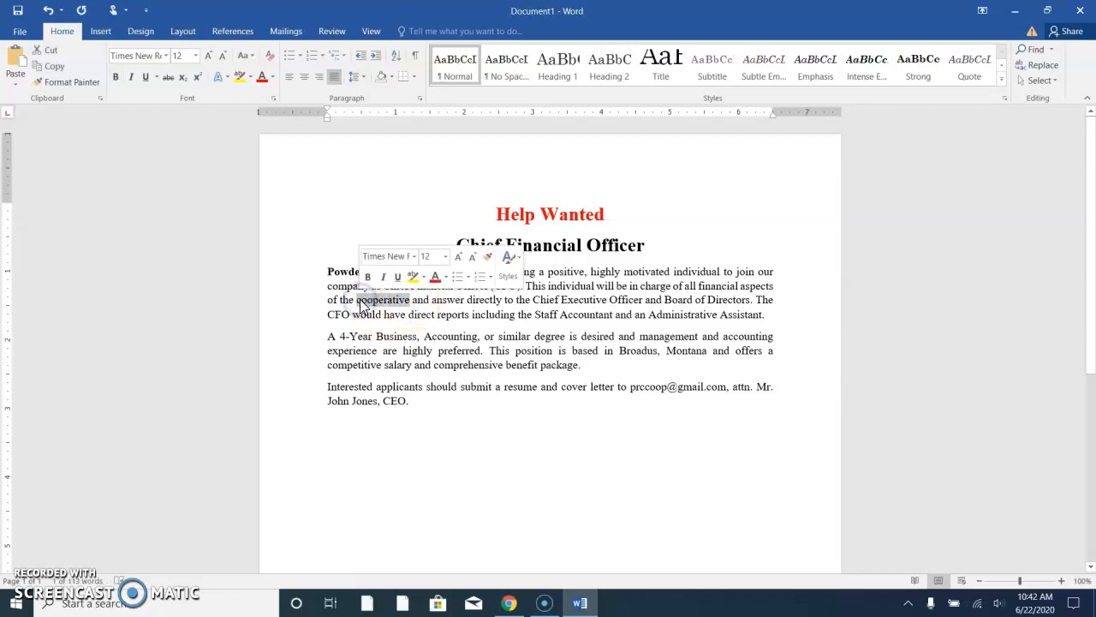
pyautogui.doubleClick(368, 328)
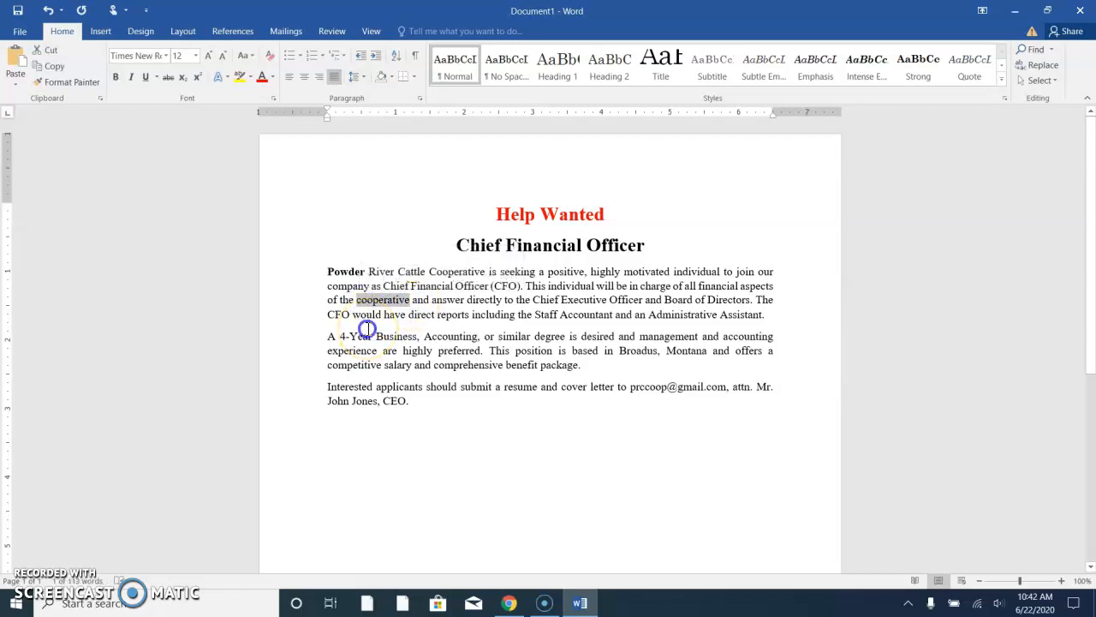
pyautogui.hotkey('ctrl', 'b')
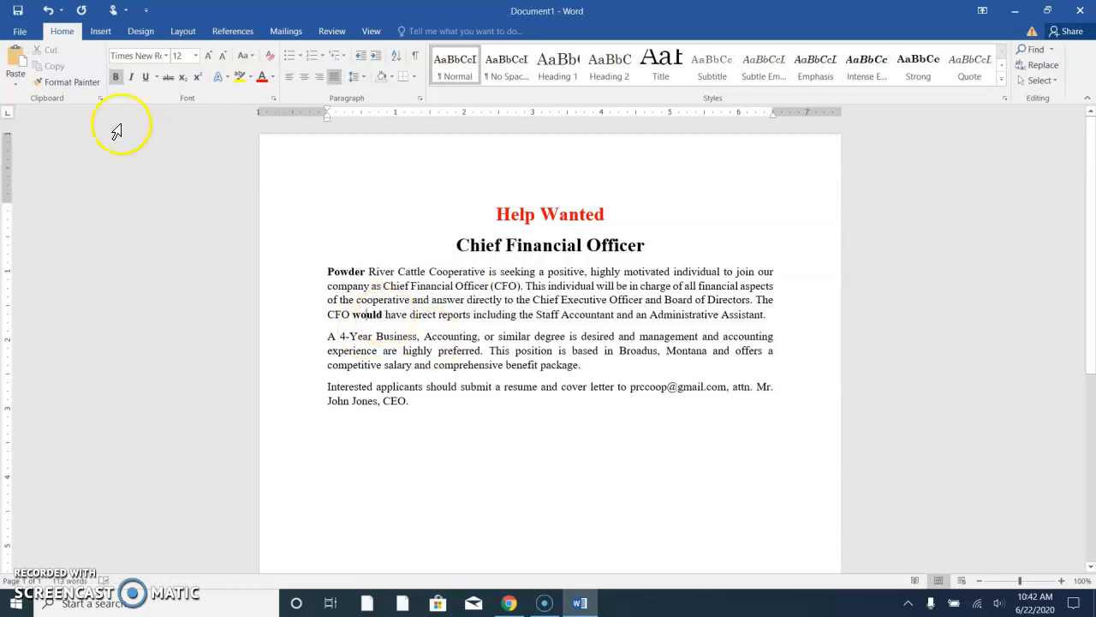
pyautogui.click(49, 10)
pyautogui.click(49, 10)
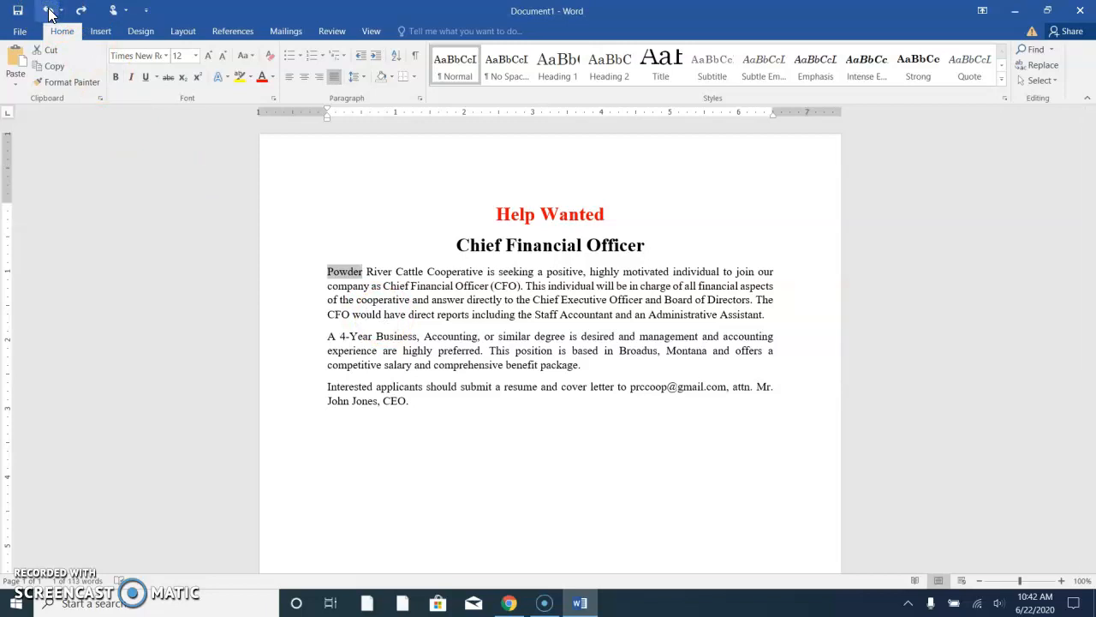
# - Try copying the "Help Wanted" heading's formatting onto the word "Powder" with Format Painter, and undo it
pyautogui.click(515, 215)
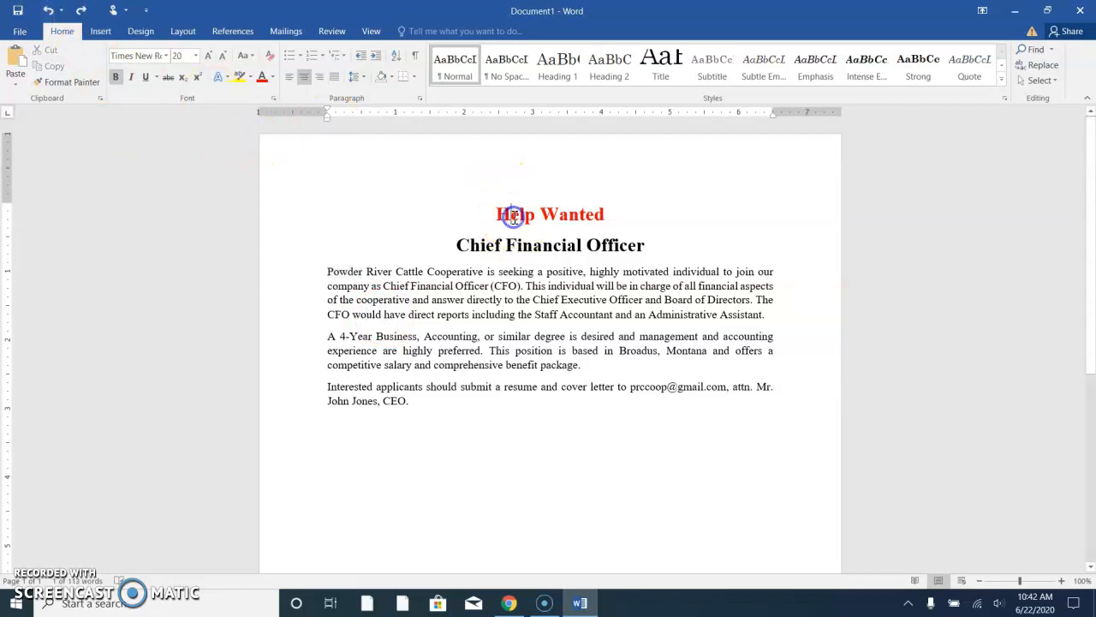
pyautogui.click(63, 81)
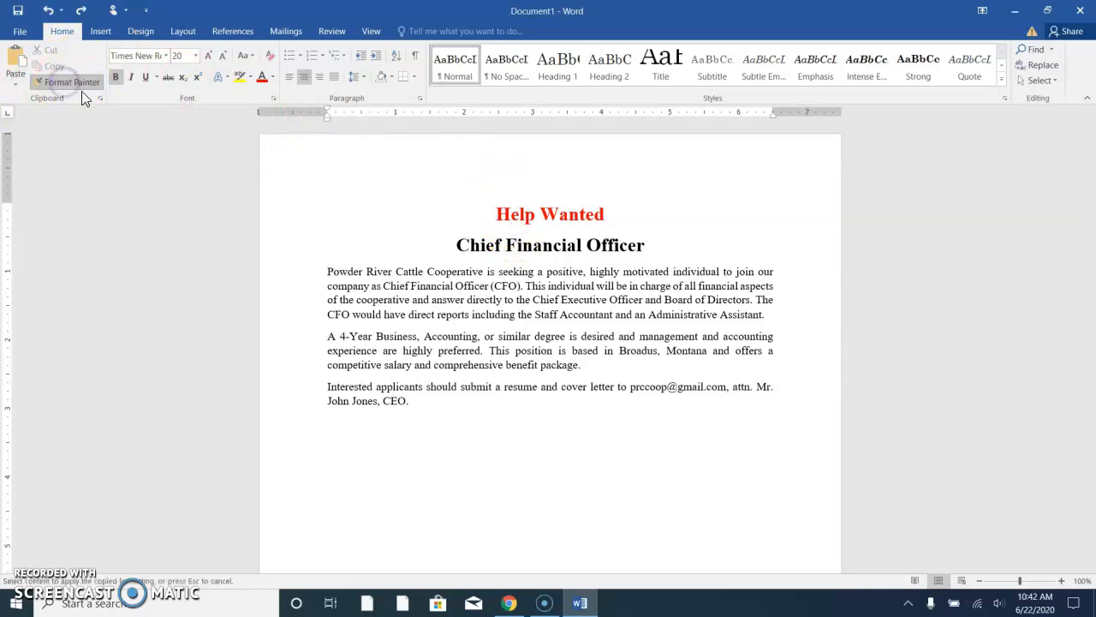
pyautogui.click(346, 272)
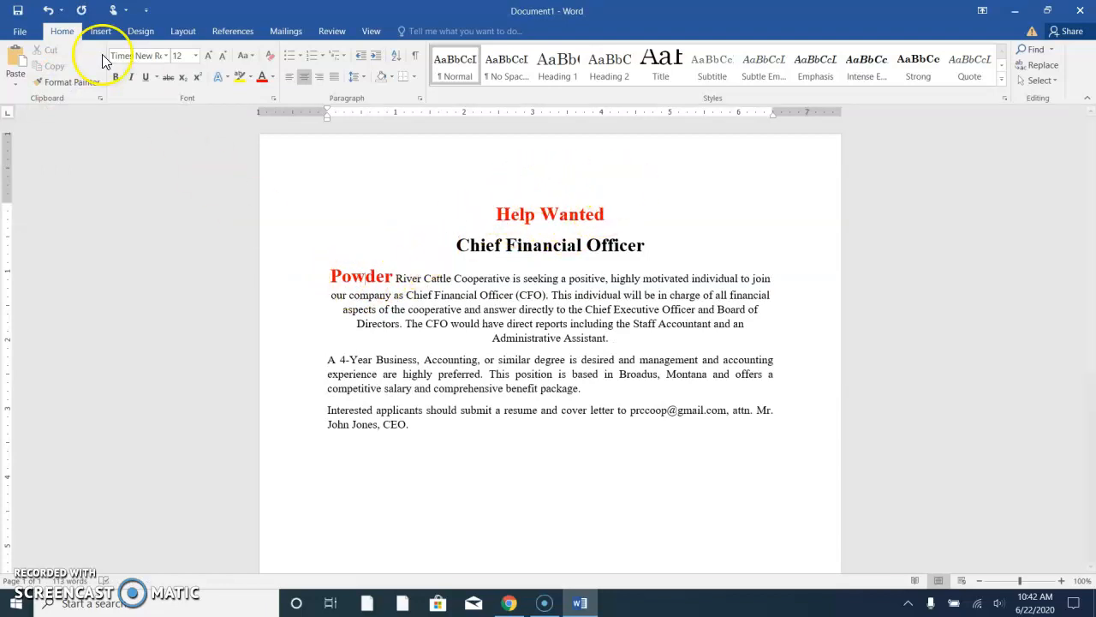
pyautogui.click(49, 12)
# - Use Format Painter repeatedly to copy the "Help Wanted" formatting onto "Cooperative", "individual" and "Accounting", and turn it off
pyautogui.click(524, 207)
pyautogui.click(76, 81)
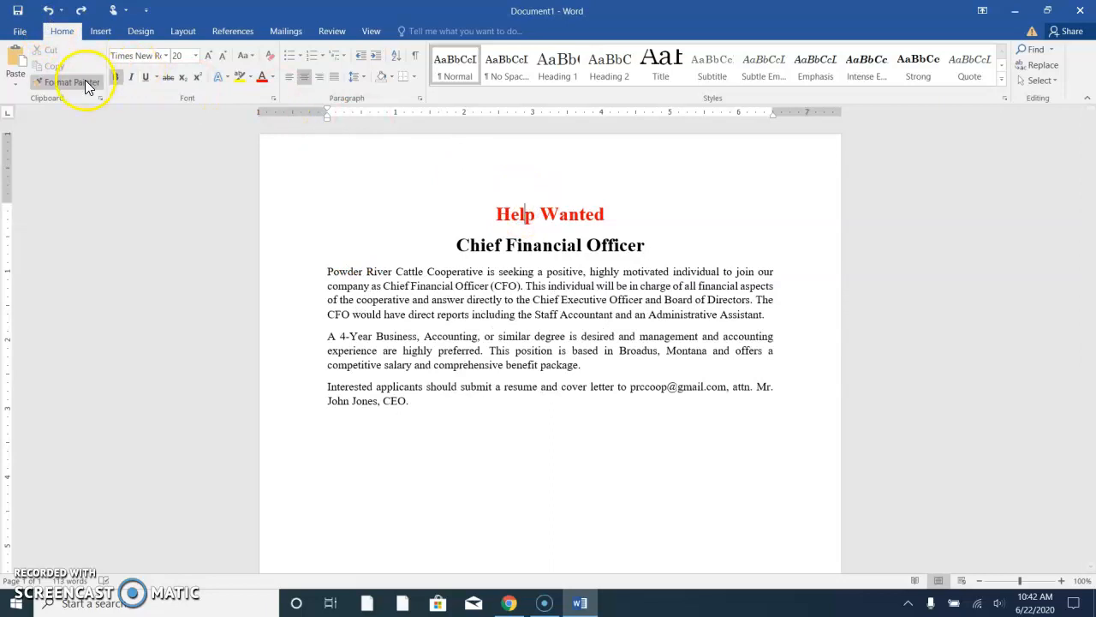
pyautogui.click(454, 273)
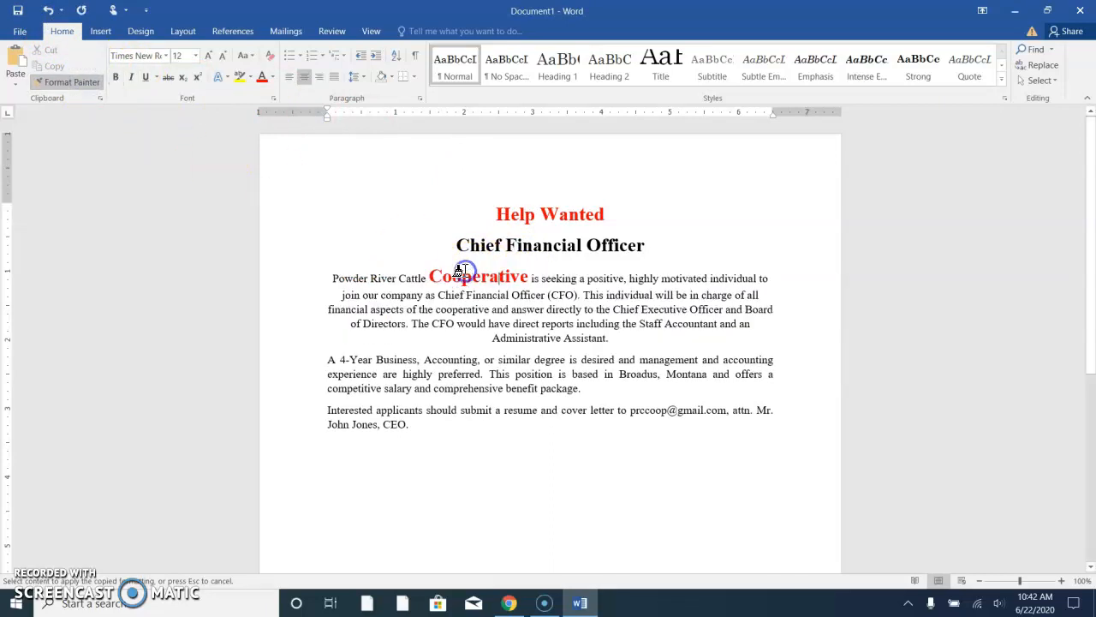
pyautogui.click(624, 291)
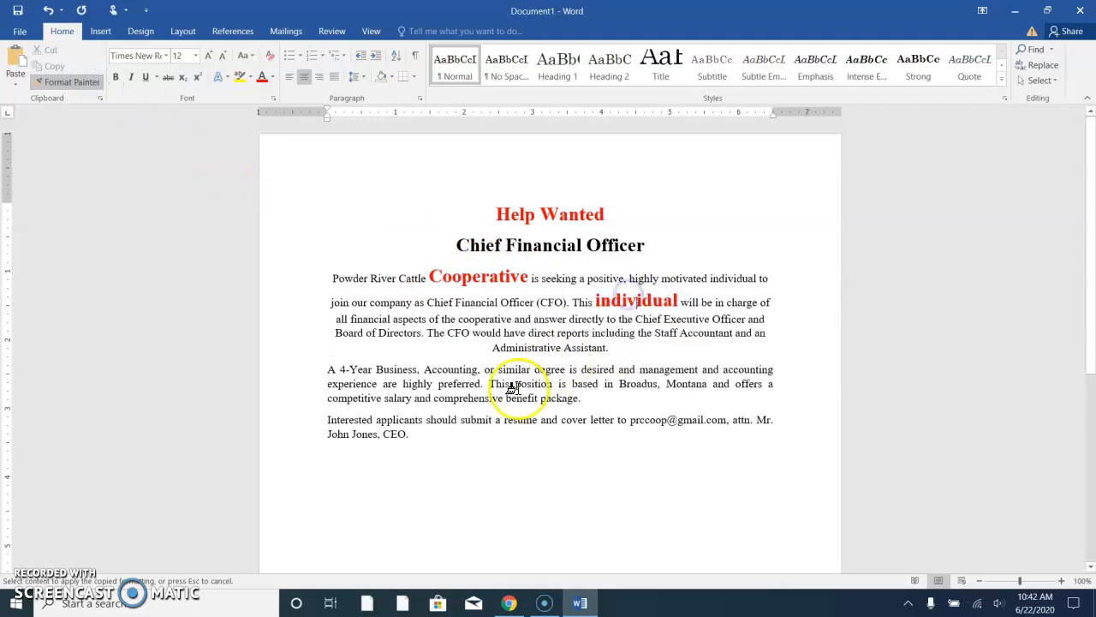
pyautogui.click(454, 365)
pyautogui.click(85, 82)
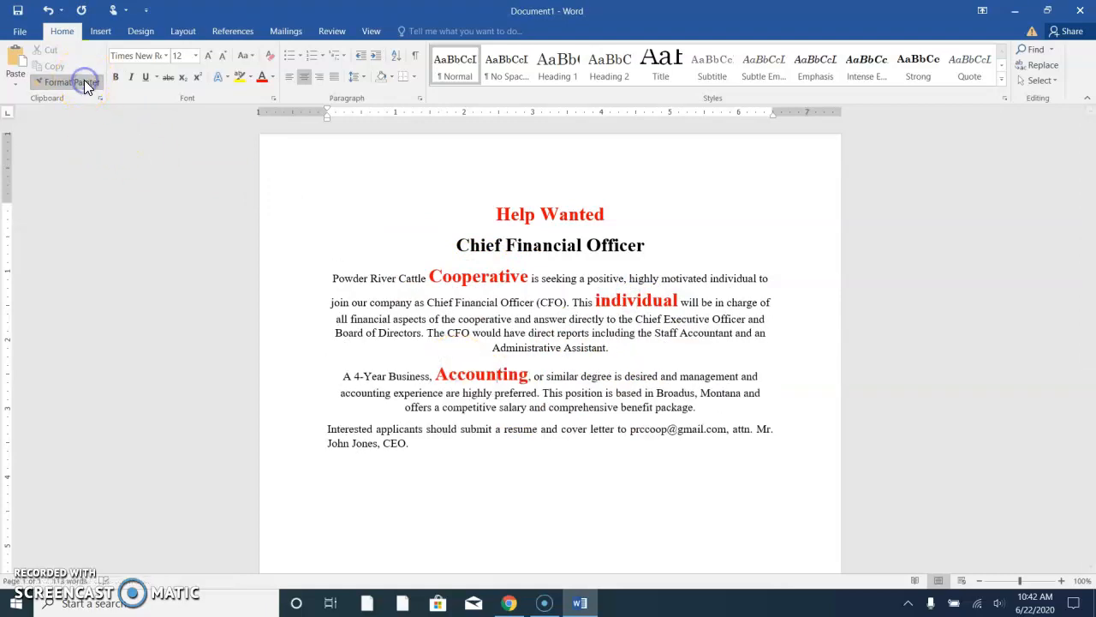
# - Undo the formatting copied onto the three words in the body paragraphs
pyautogui.click(49, 11)
pyautogui.click(49, 11)
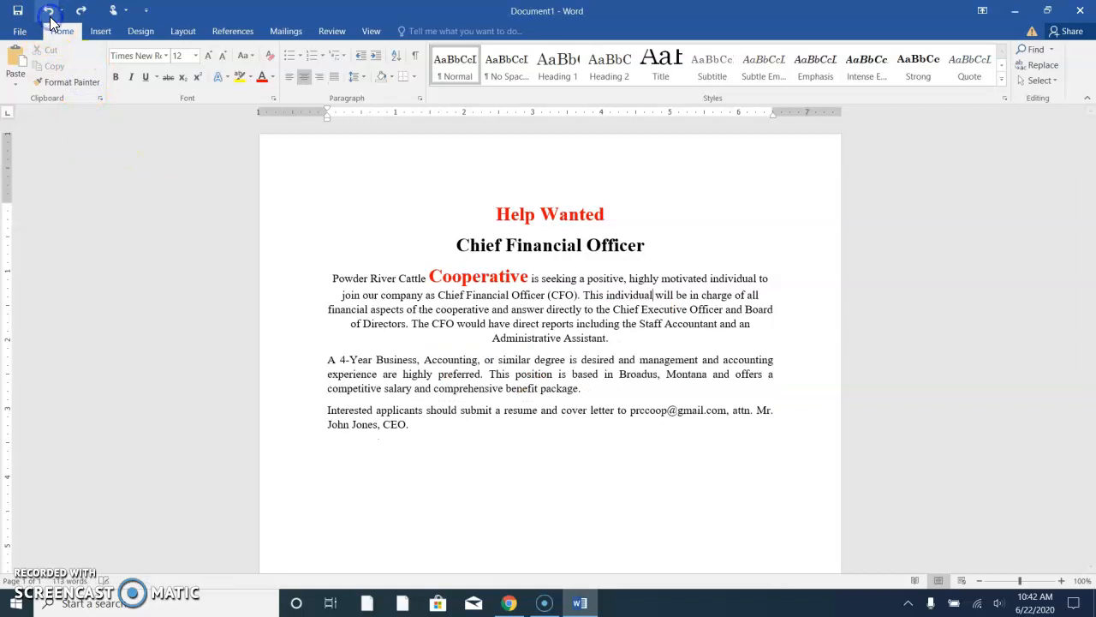
pyautogui.click(49, 11)
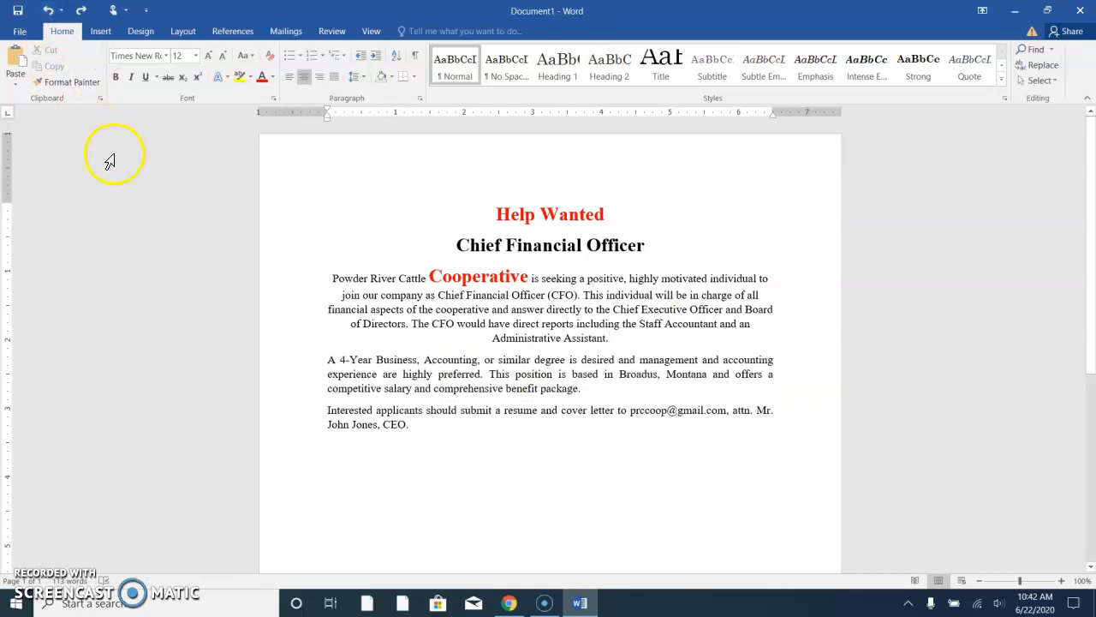
pyautogui.click(48, 11)
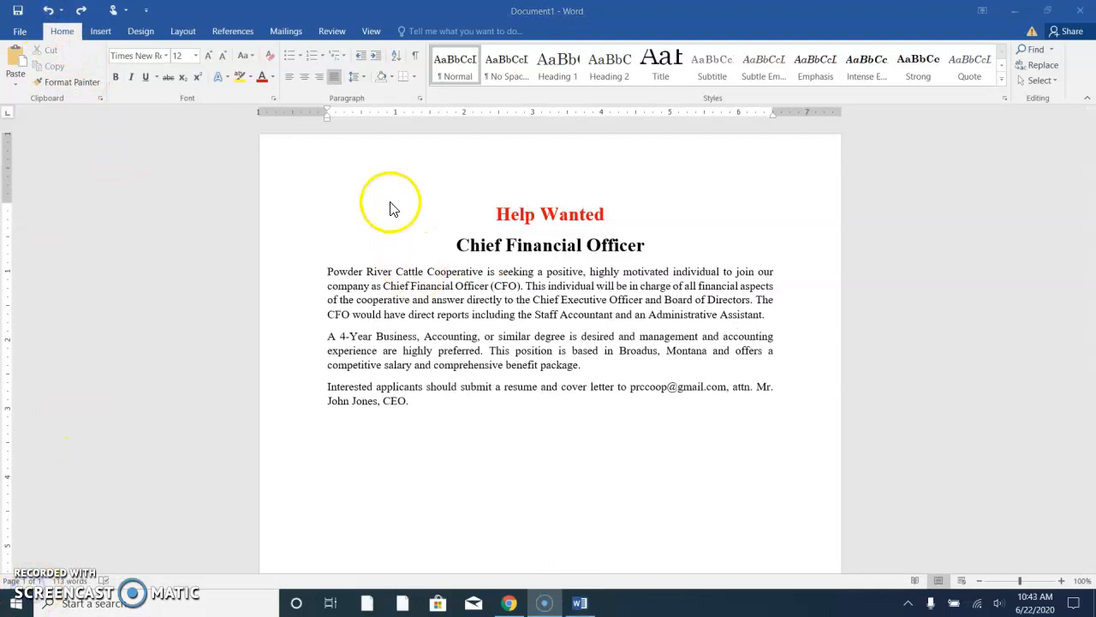
# - Try a Multiple line spacing of 4 on the first body paragraph, and undo it
pyautogui.click(361, 75)
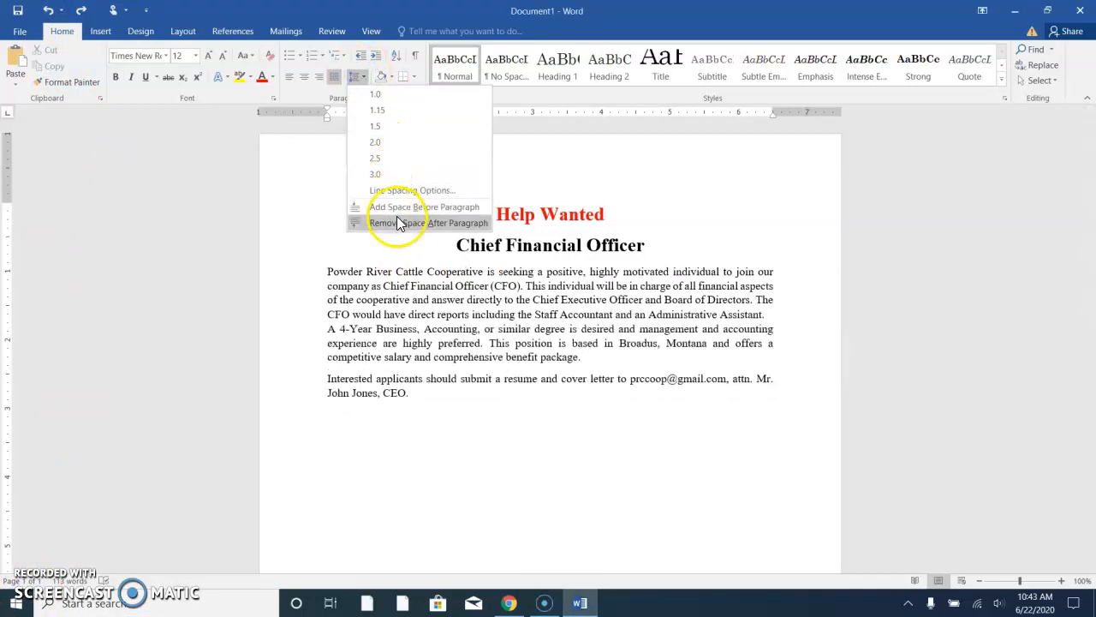
pyautogui.click(399, 190)
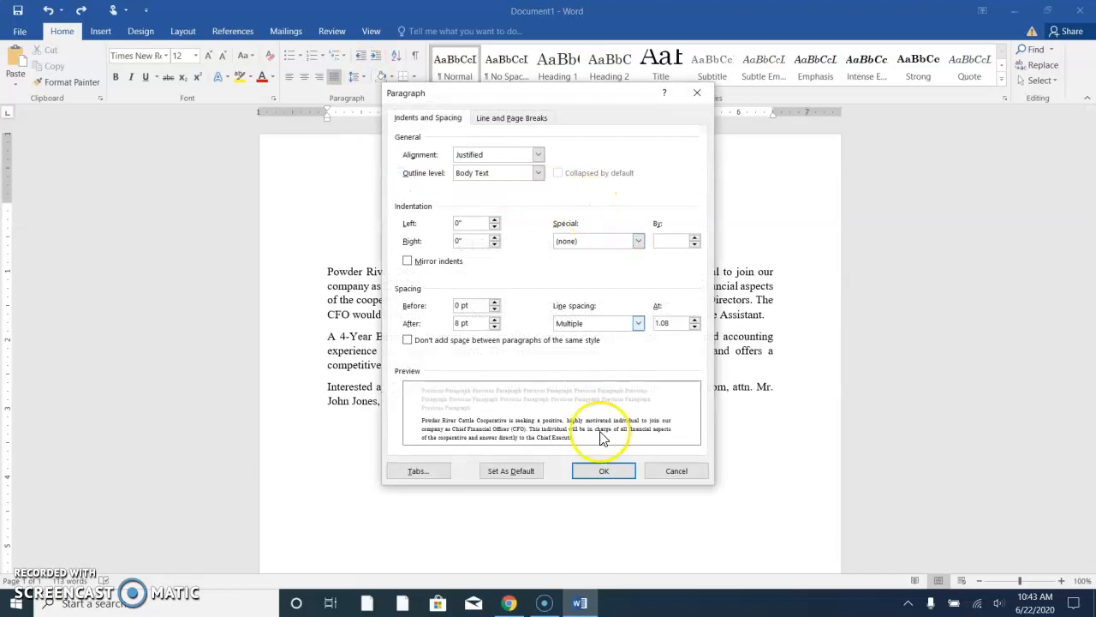
pyautogui.moveTo(672, 328); pyautogui.dragTo(637, 322)
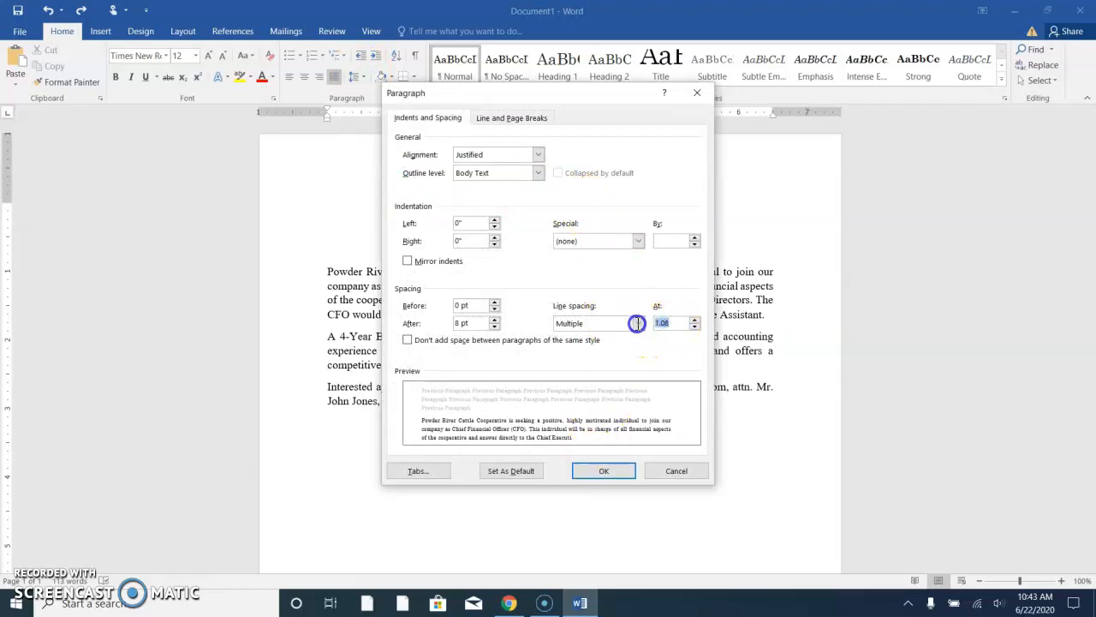
pyautogui.write('4')
pyautogui.click(604, 470)
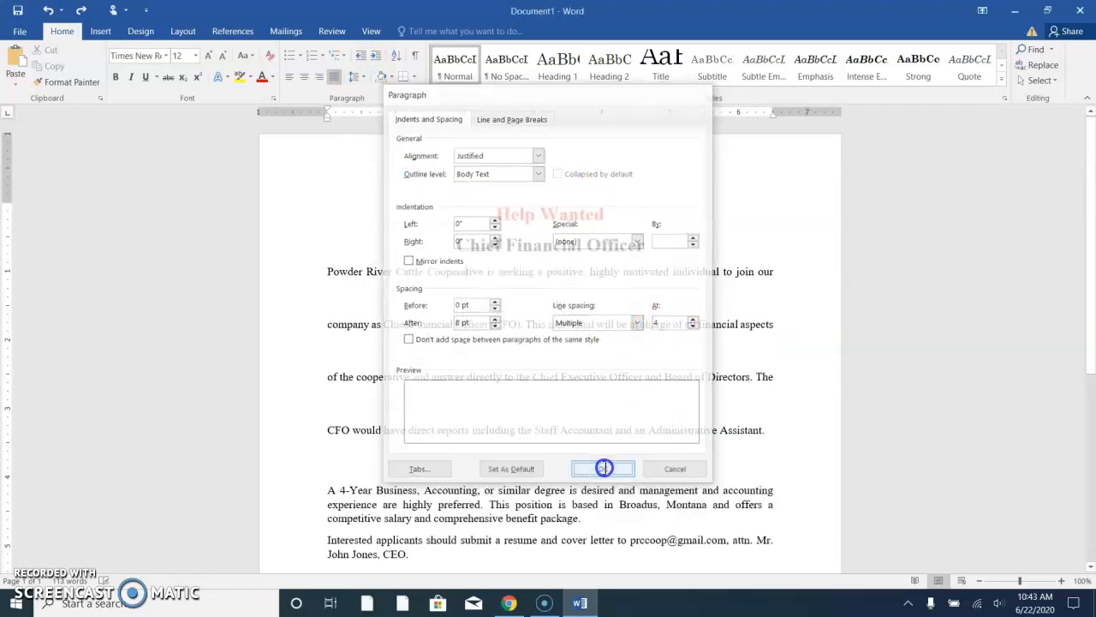
pyautogui.click(48, 12)
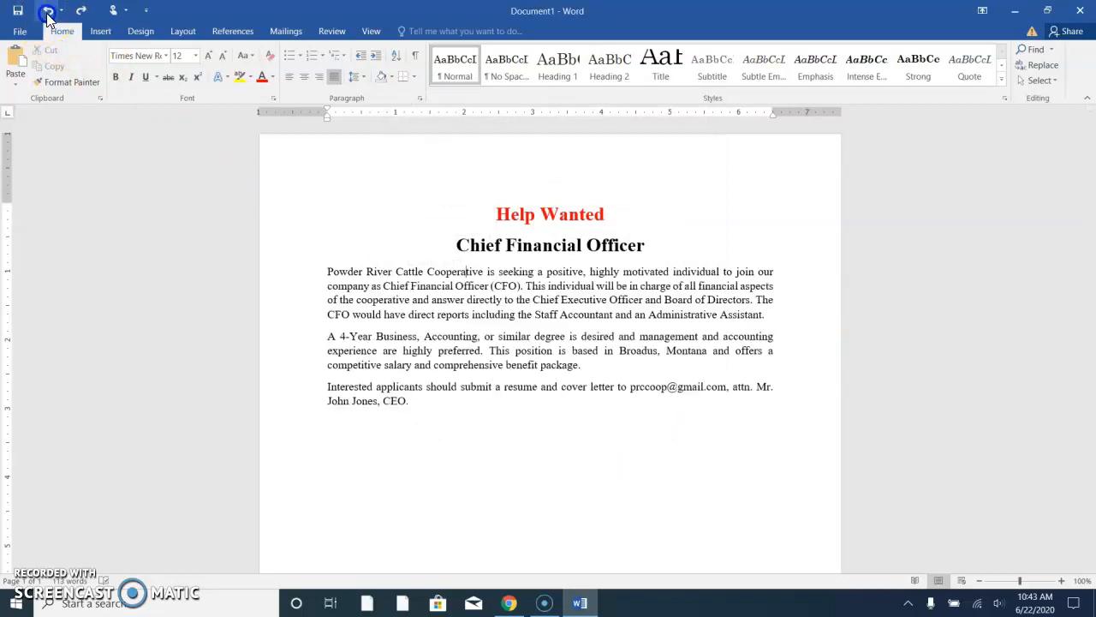
# - Examine the preset page margins and the custom margin settings in Page Setup, leaving them as they are
pyautogui.click(199, 35)
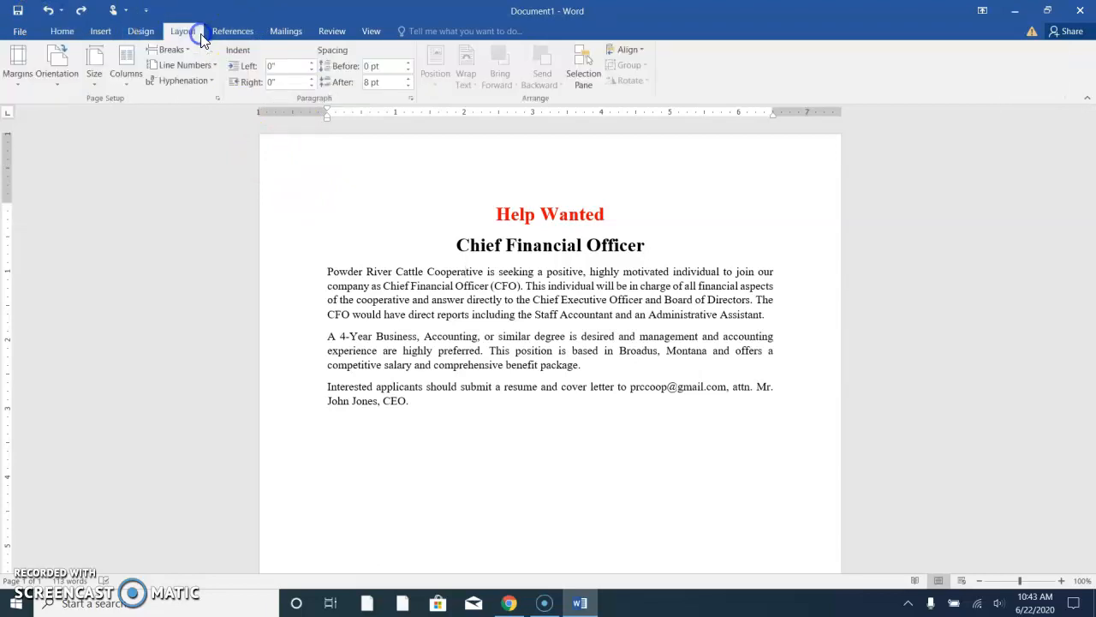
pyautogui.click(18, 75)
pyautogui.click(71, 125)
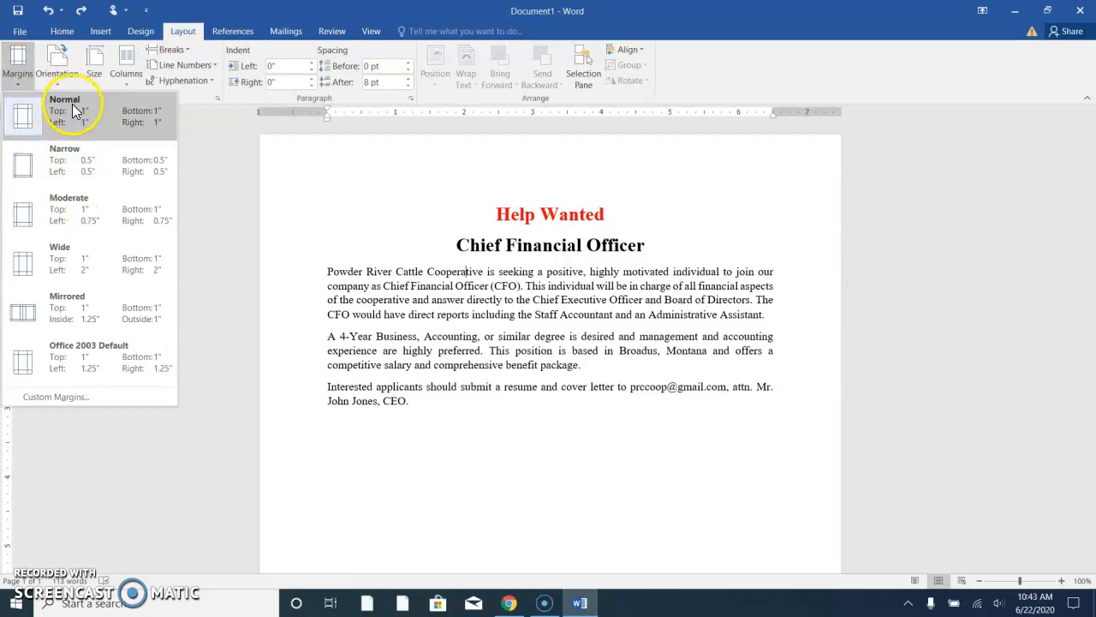
pyautogui.click(80, 398)
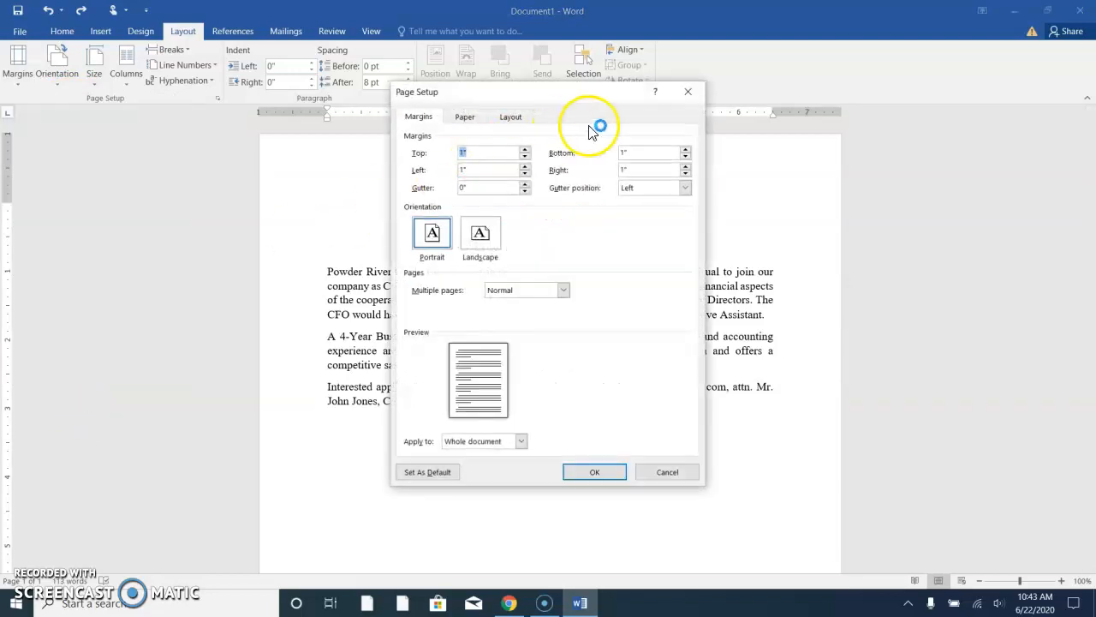
pyautogui.click(693, 90)
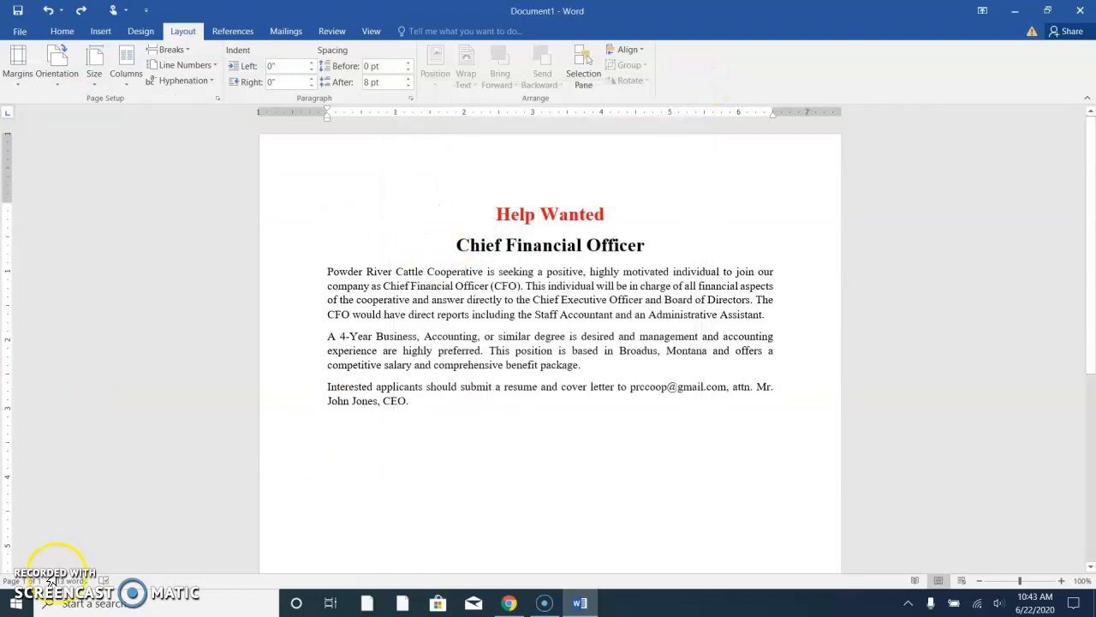